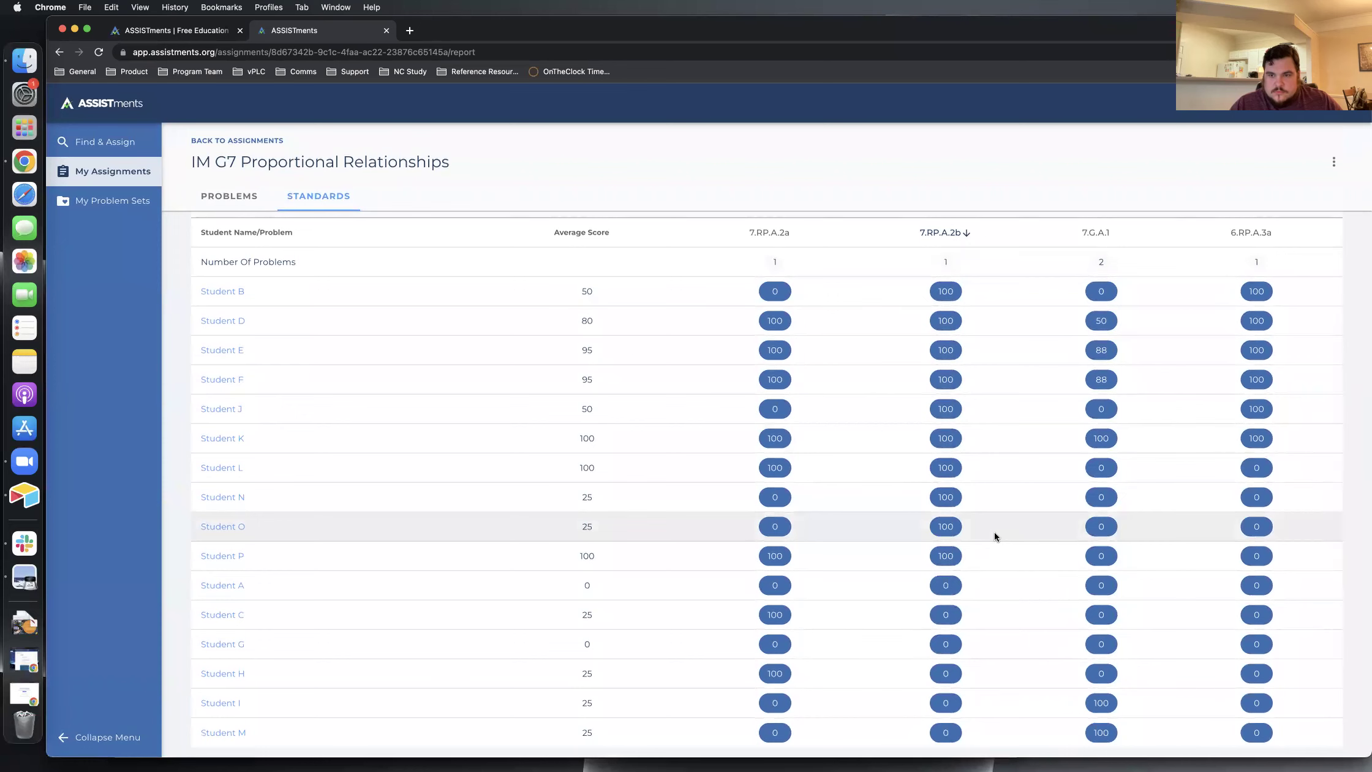
# Step: Sort the Standards Report by the 7.G.A.1 column and review the student scores
pyautogui.scroll(4, 994, 532)
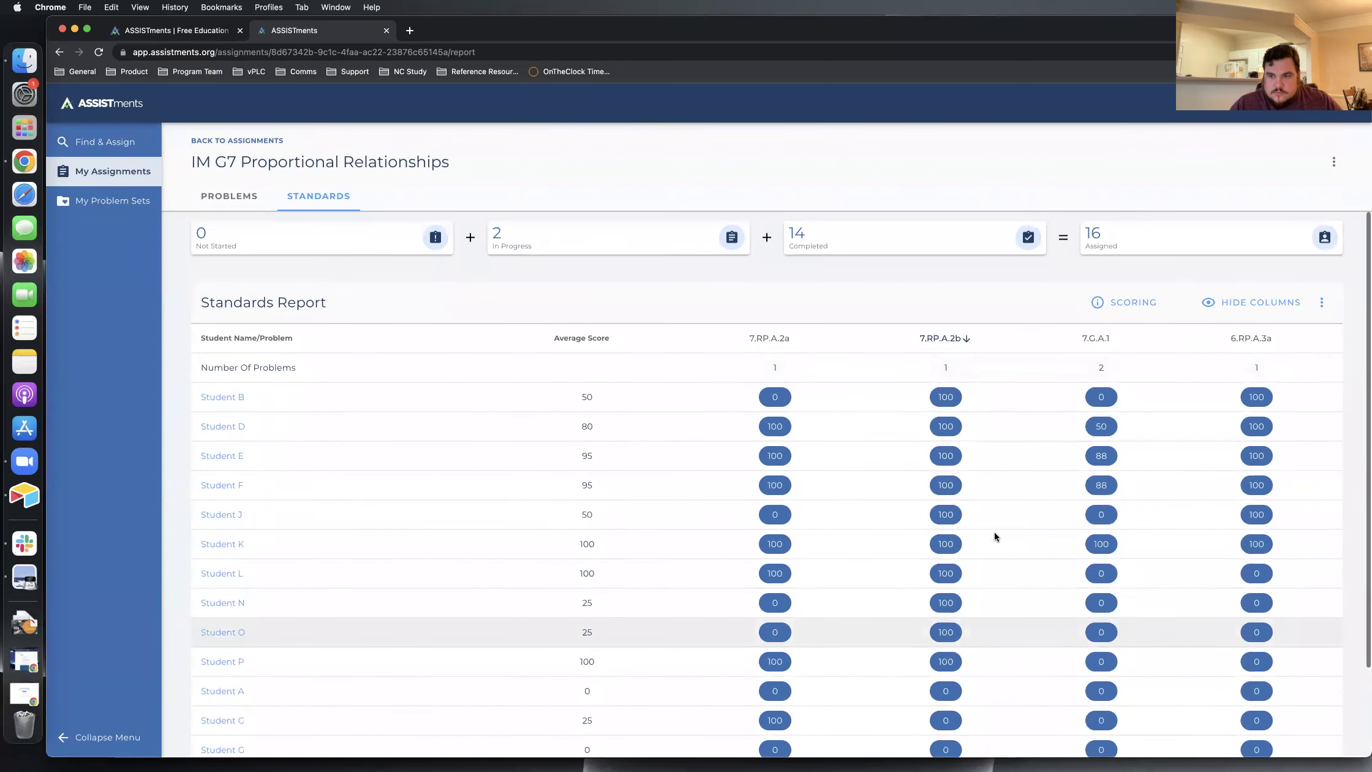
pyautogui.click(1099, 341)
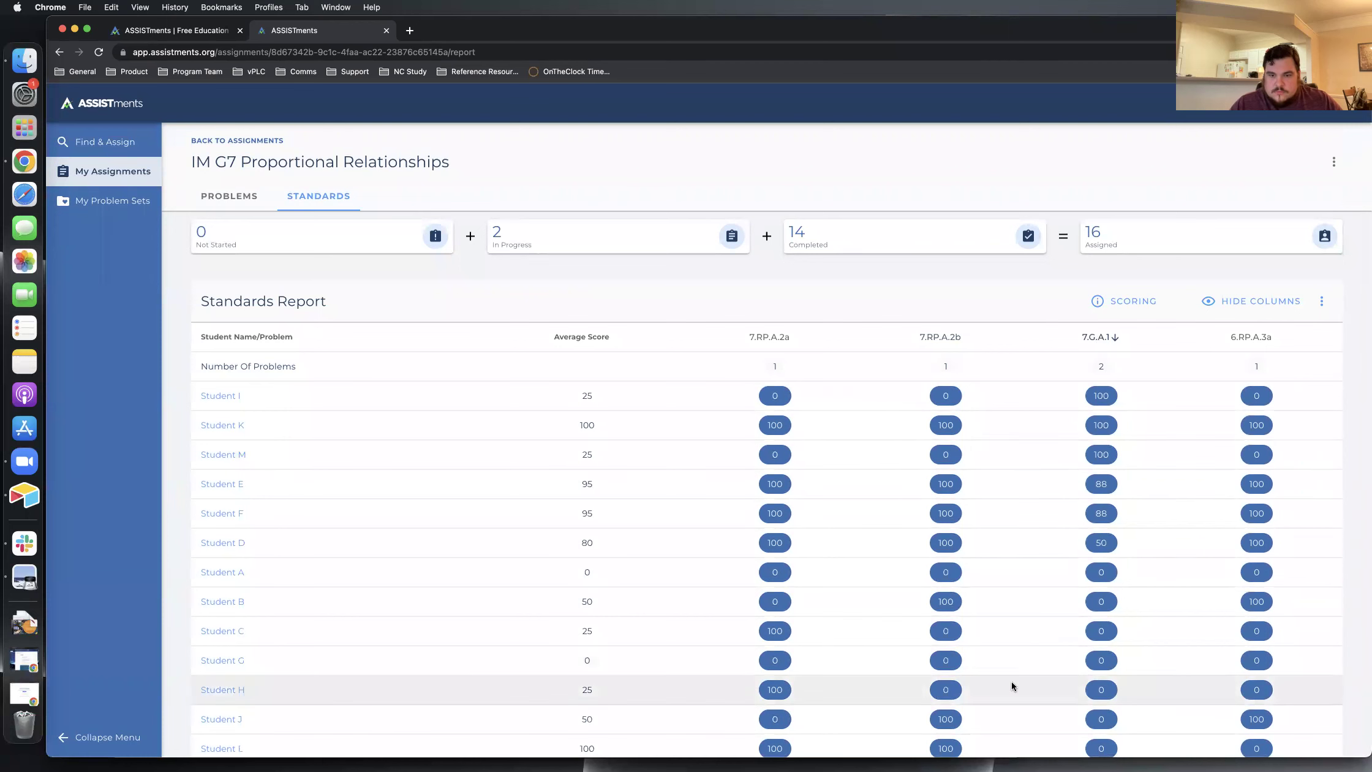
pyautogui.scroll(-3, 1010, 680)
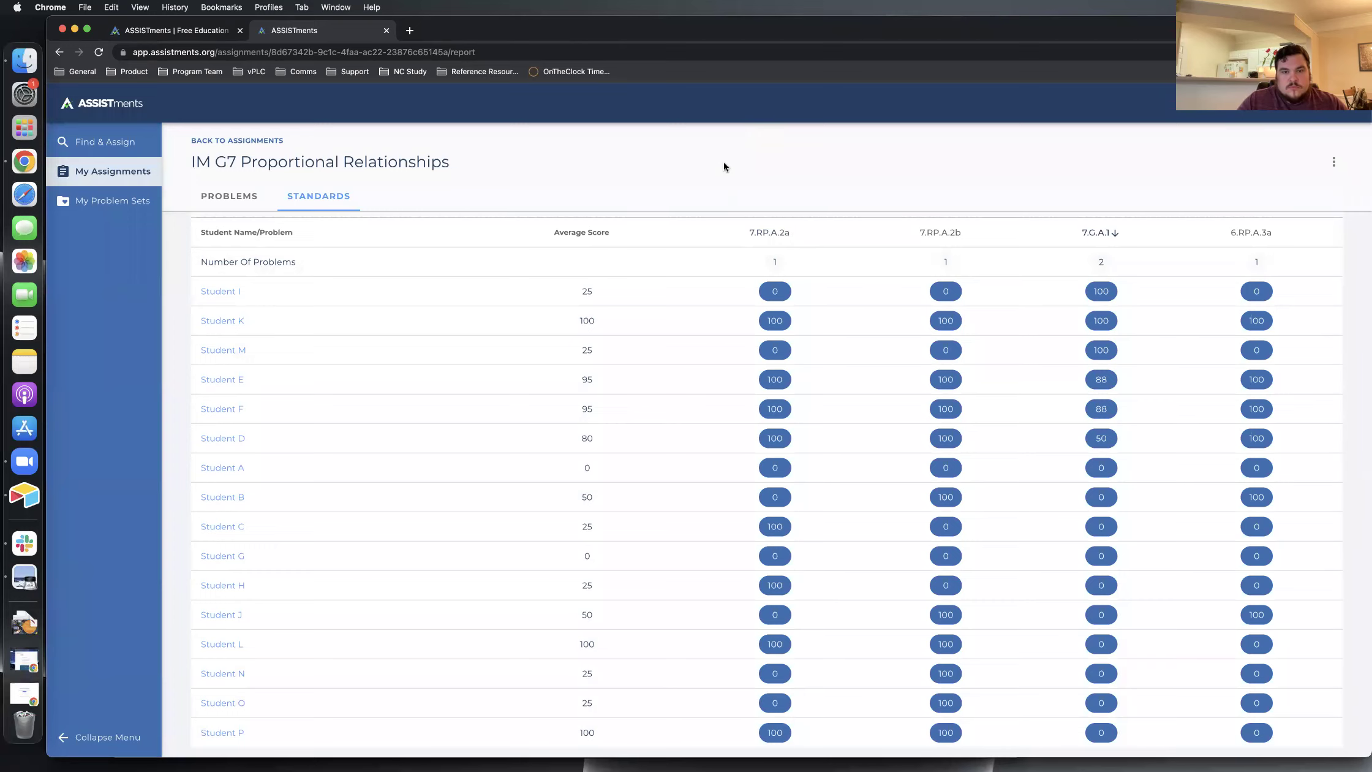
pyautogui.scroll(2, 680, 393)
pyautogui.scroll(-2, 679, 395)
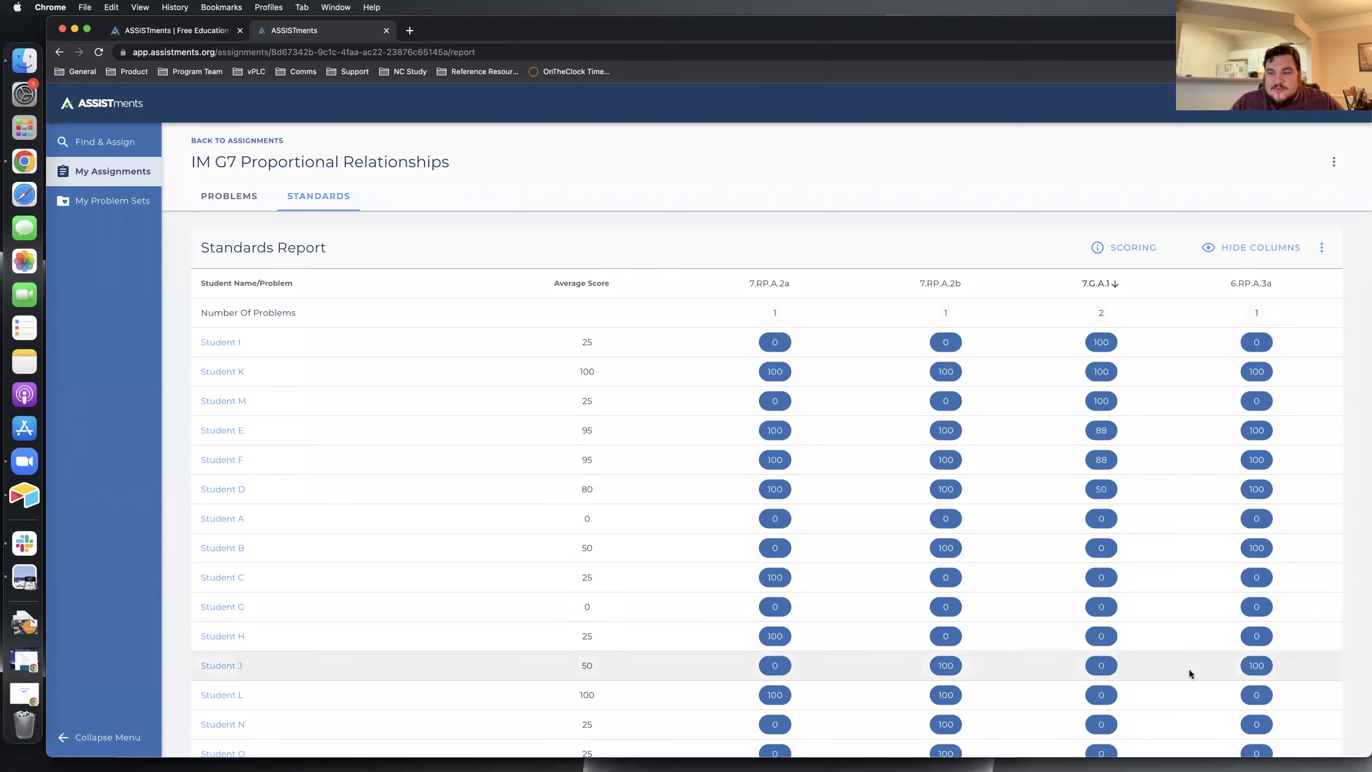
pyautogui.scroll(-2, 1189, 669)
pyautogui.scroll(4, 1189, 669)
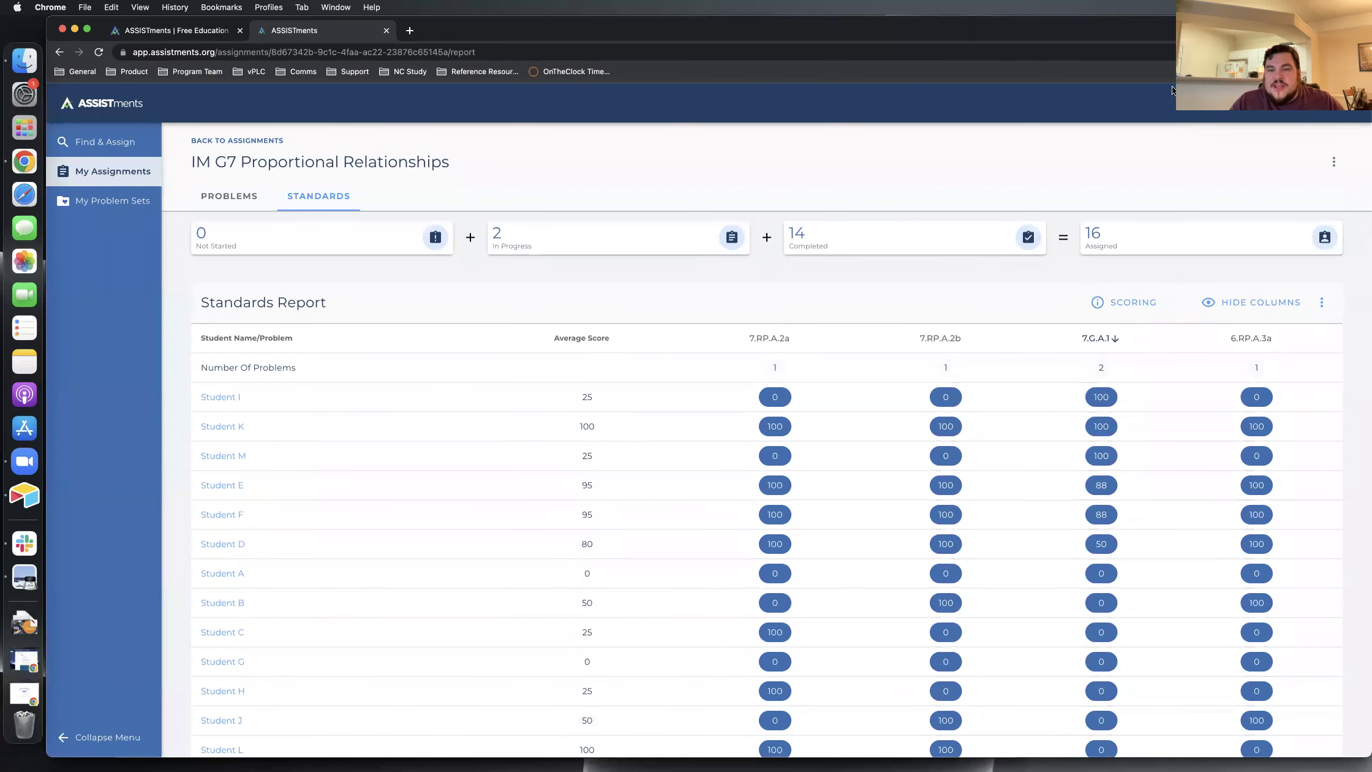
# Step: Sort the Standards Report by 6.RP.A.3a to review its scores, and return the sorting to 7.G.A.1
pyautogui.click(1278, 343)
pyautogui.click(1278, 343)
pyautogui.scroll(-2, 1317, 496)
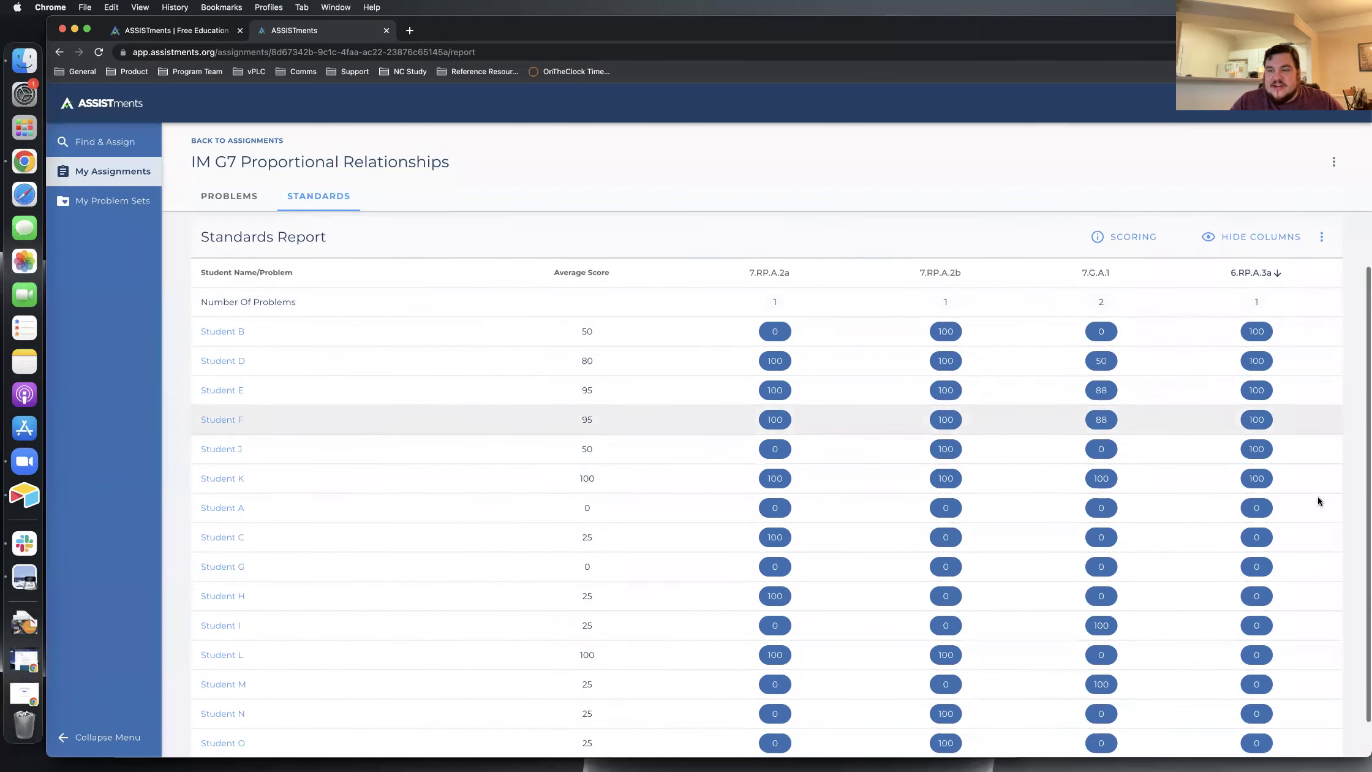
pyautogui.scroll(-1, 1317, 496)
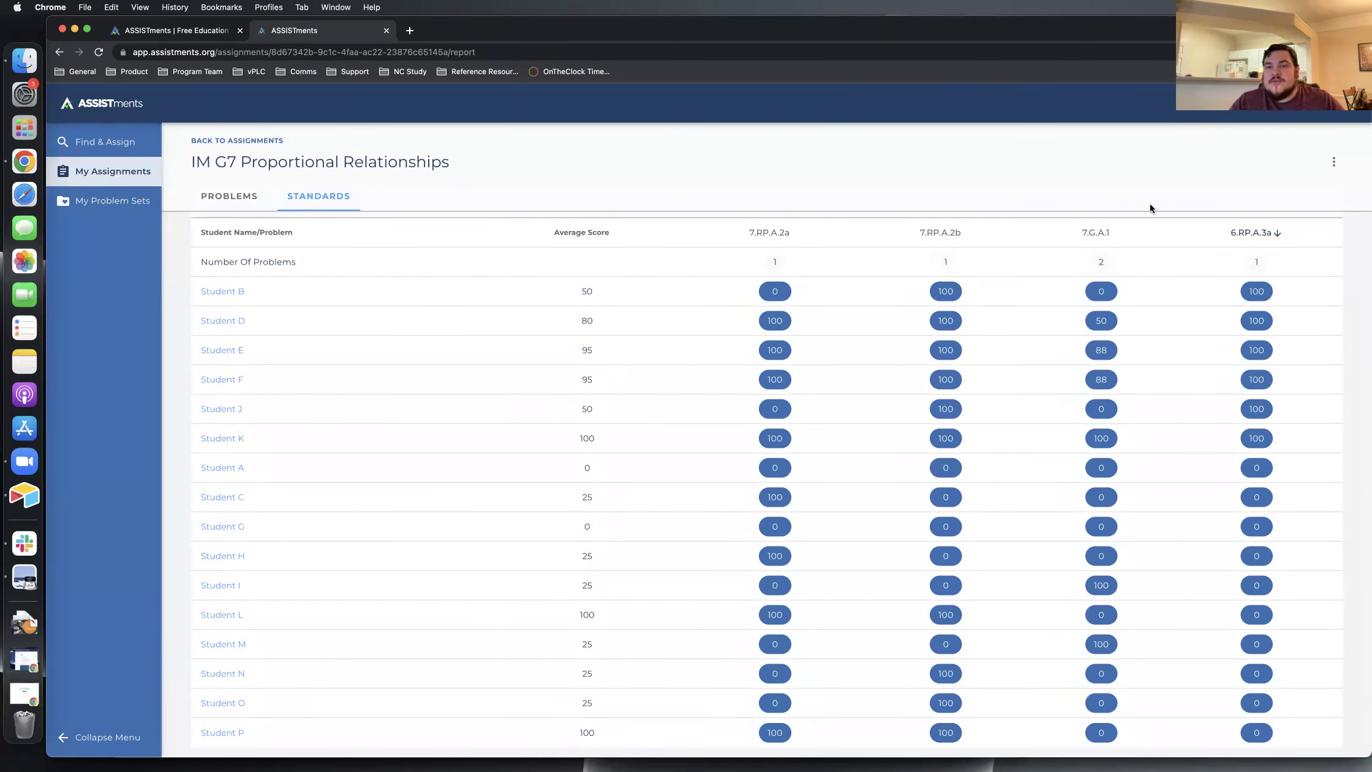
pyautogui.click(1116, 234)
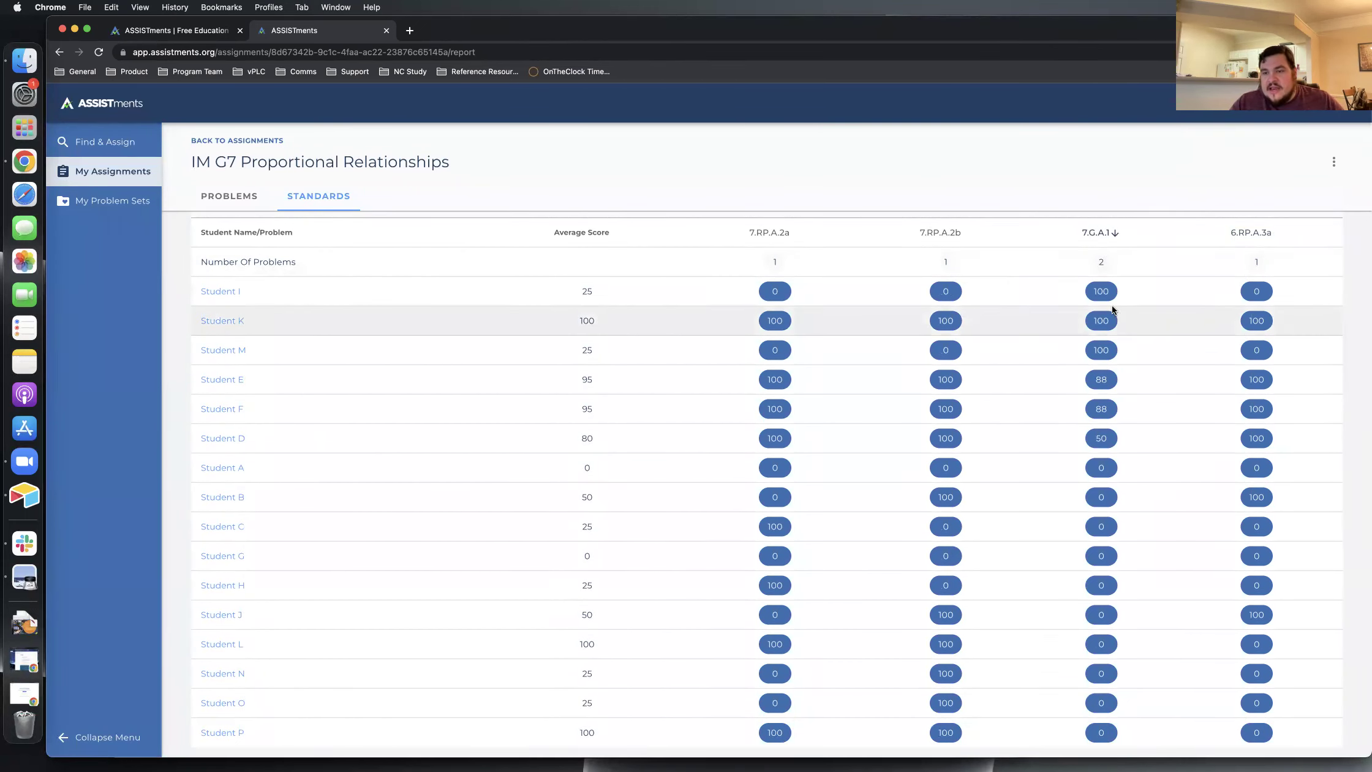
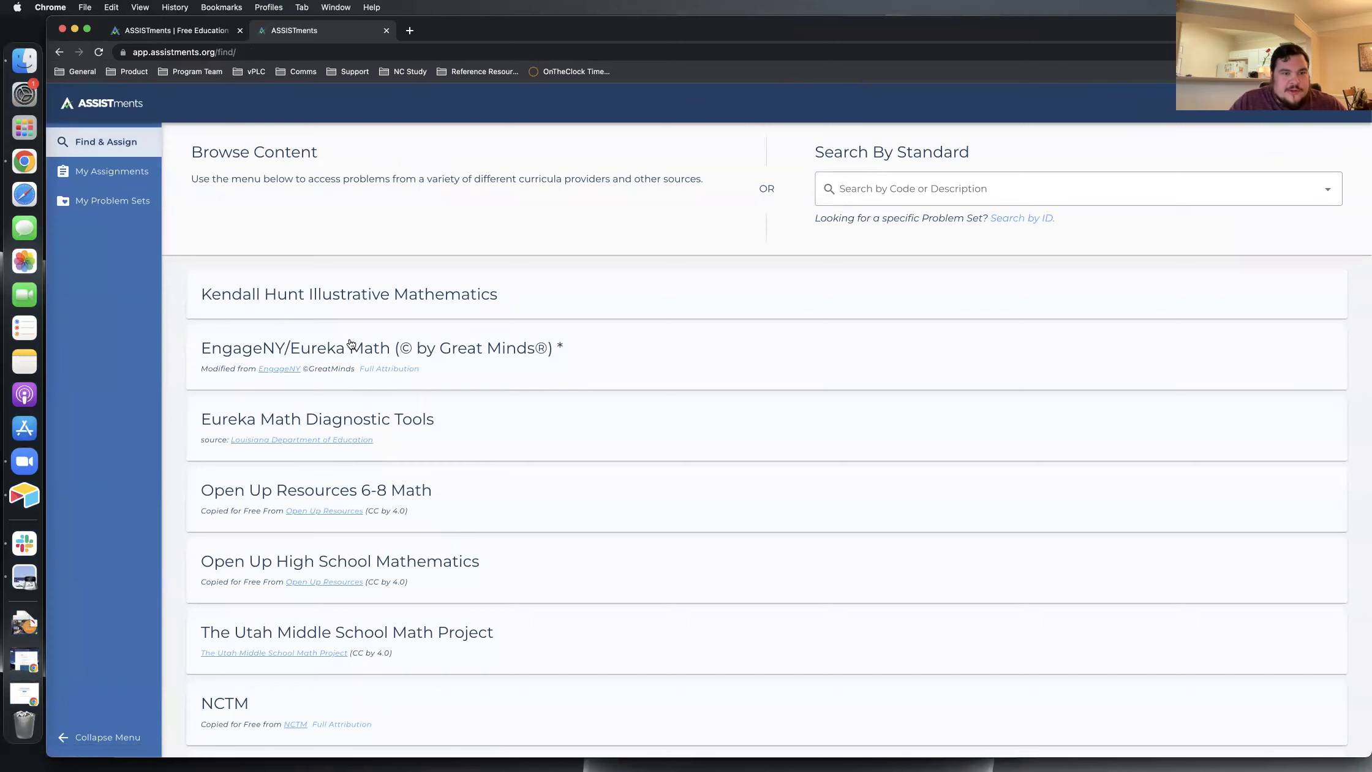
# Step: Examine the Grade 7 Unit 1 - Scale Drawings assessments from Kendall Hunt Illustrative Mathematics and return to the content overview
pyautogui.click(346, 294)
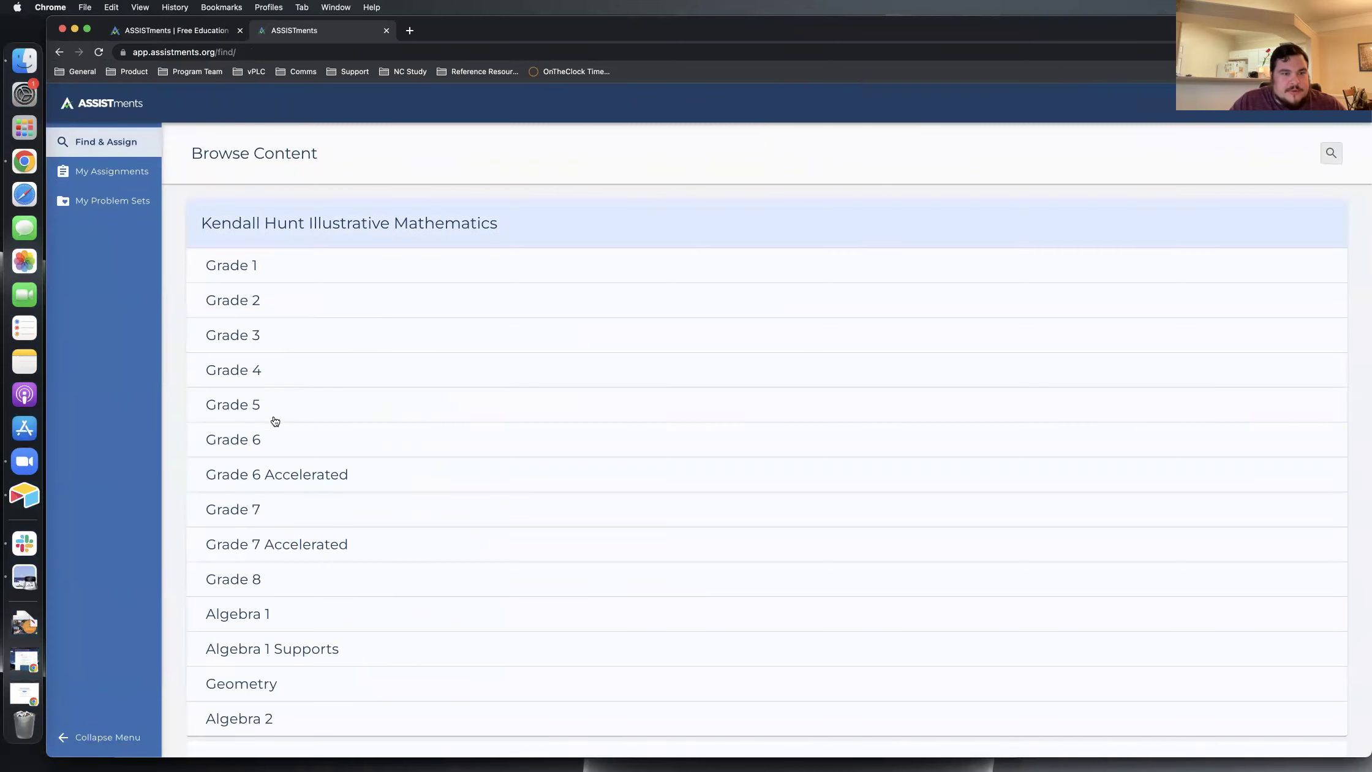
pyautogui.click(283, 521)
pyautogui.click(285, 555)
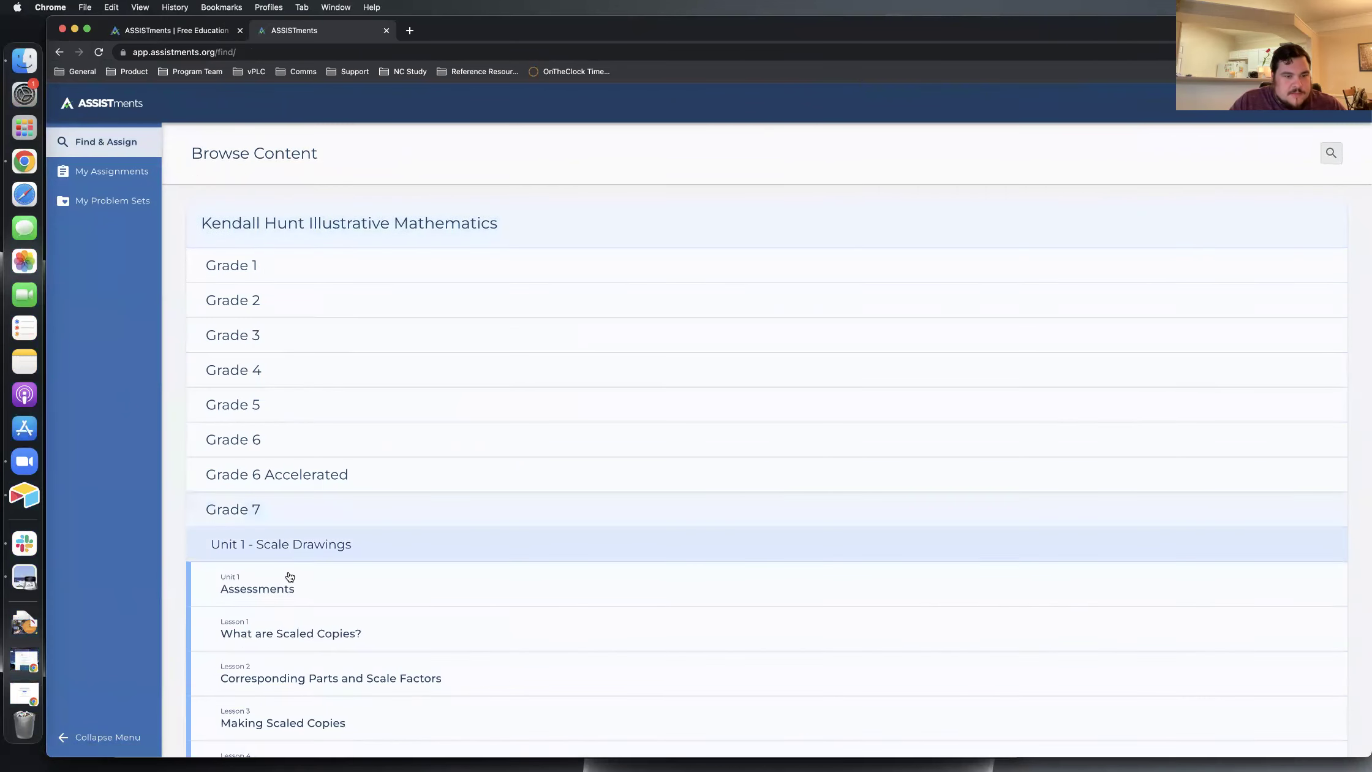
pyautogui.click(291, 585)
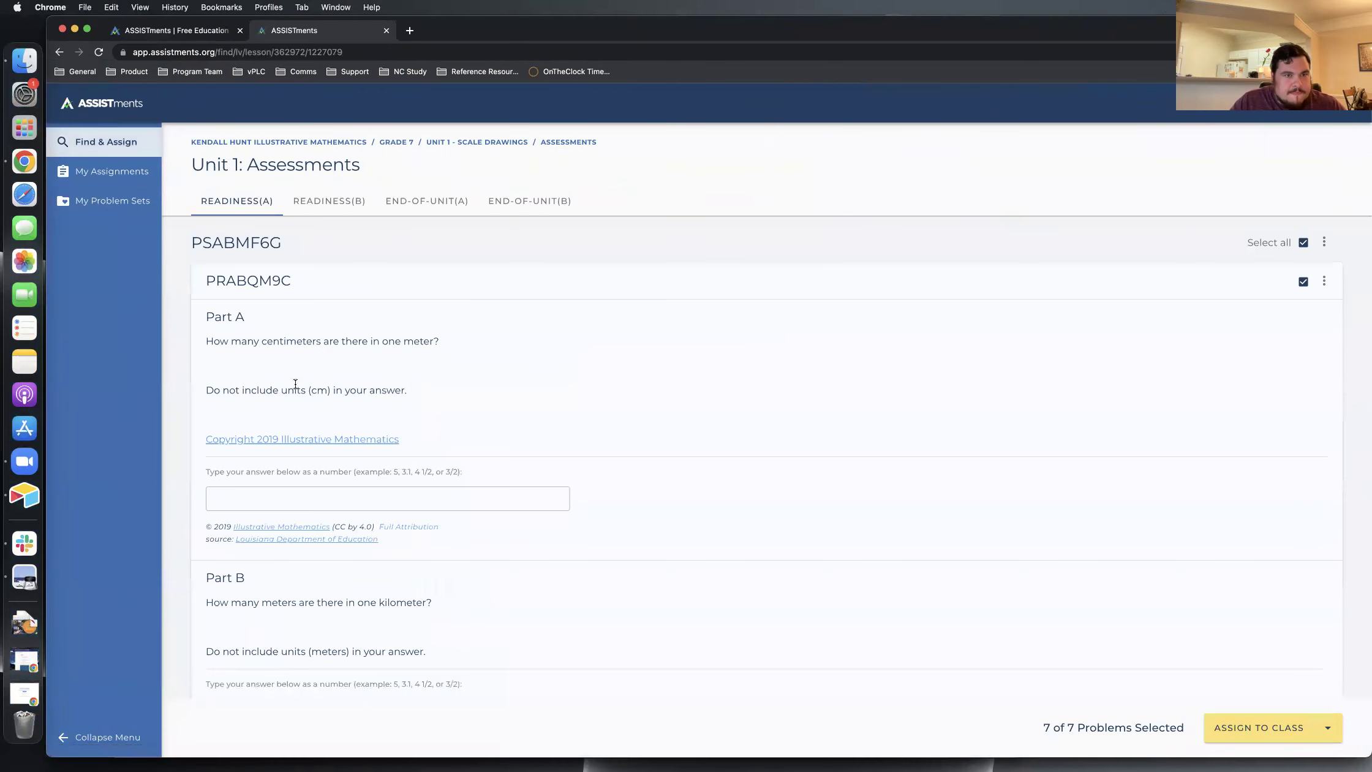
pyautogui.scroll(-3, 416, 343)
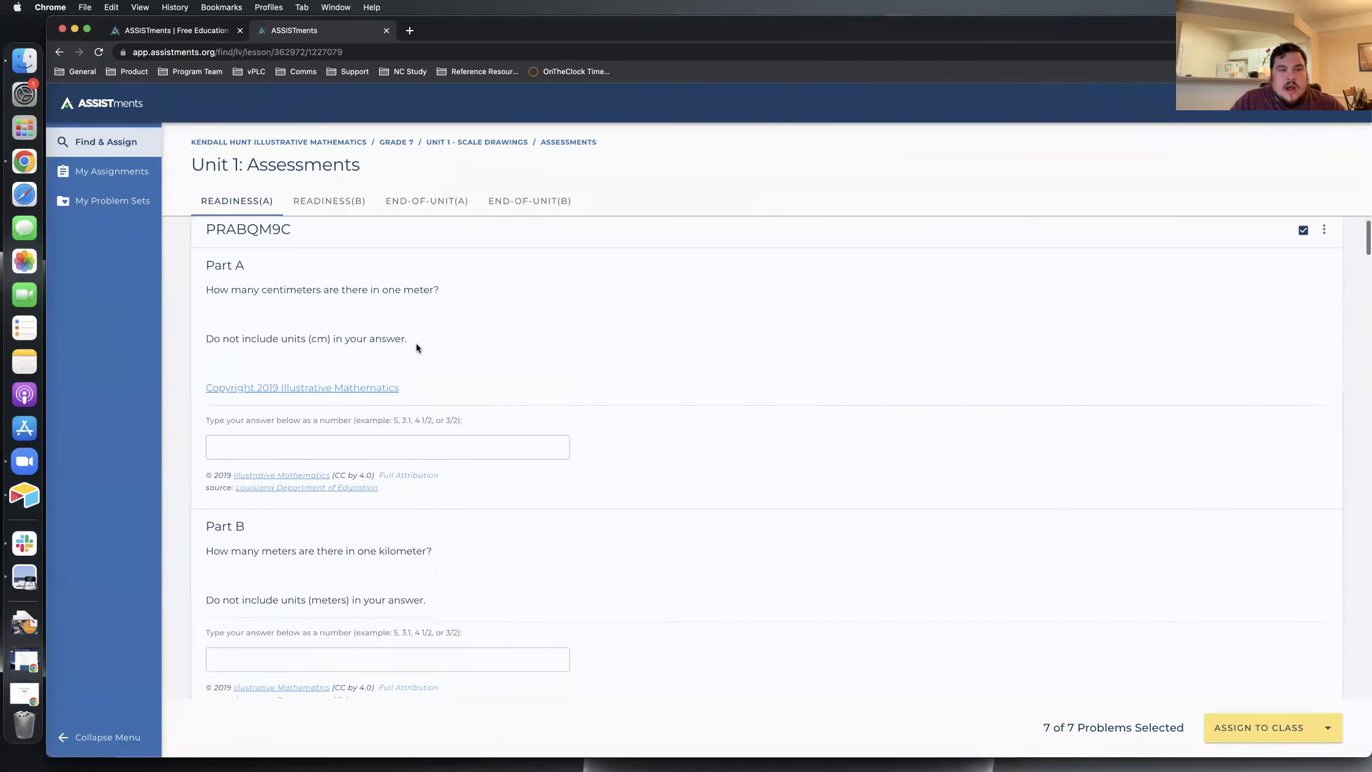
pyautogui.scroll(3, 427, 375)
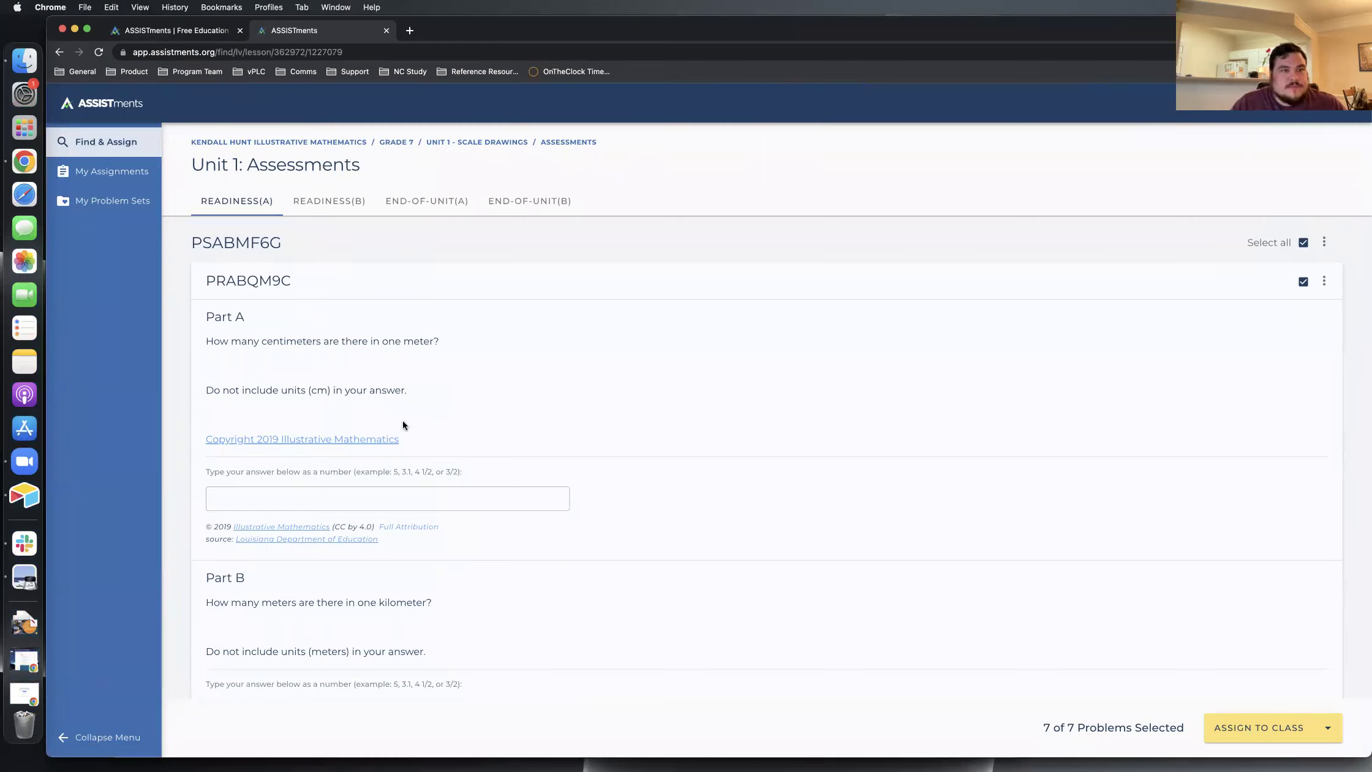
pyautogui.click(104, 141)
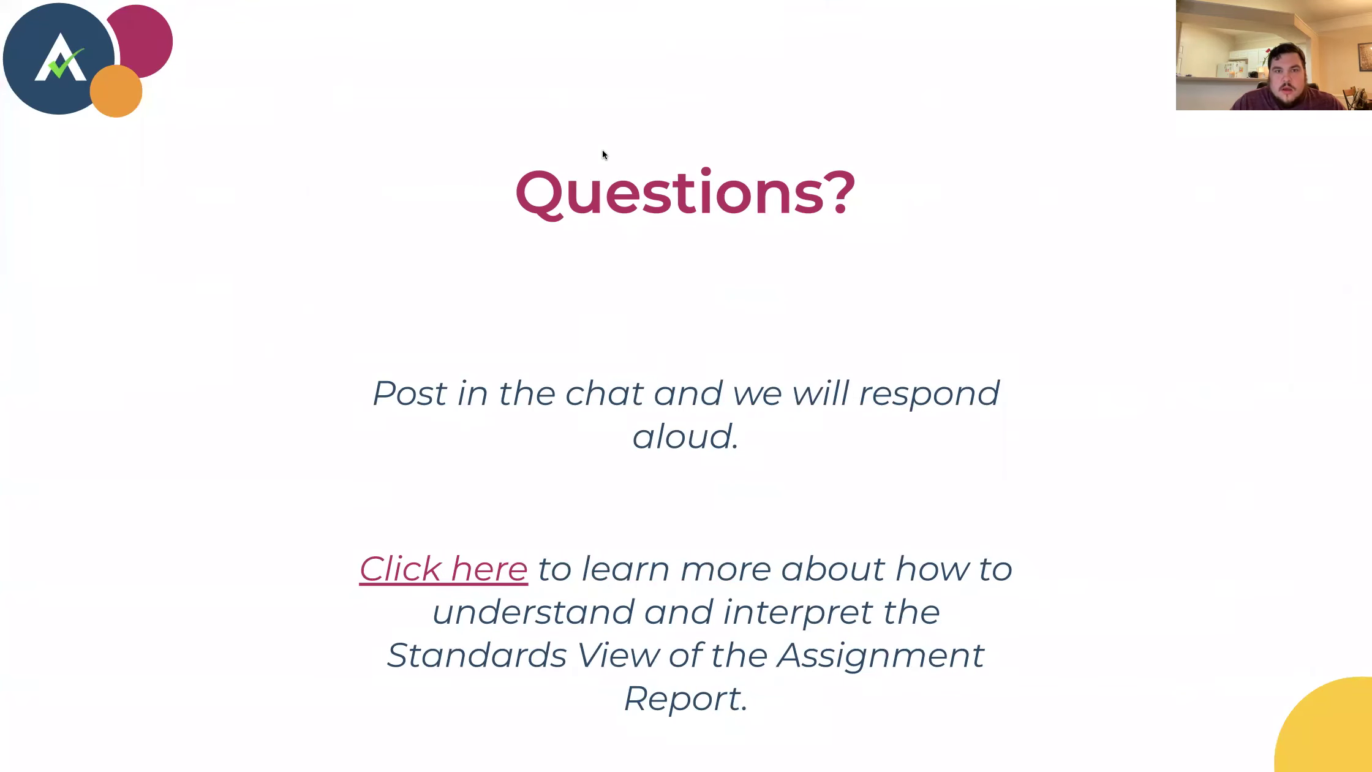
pyautogui.press('Right')
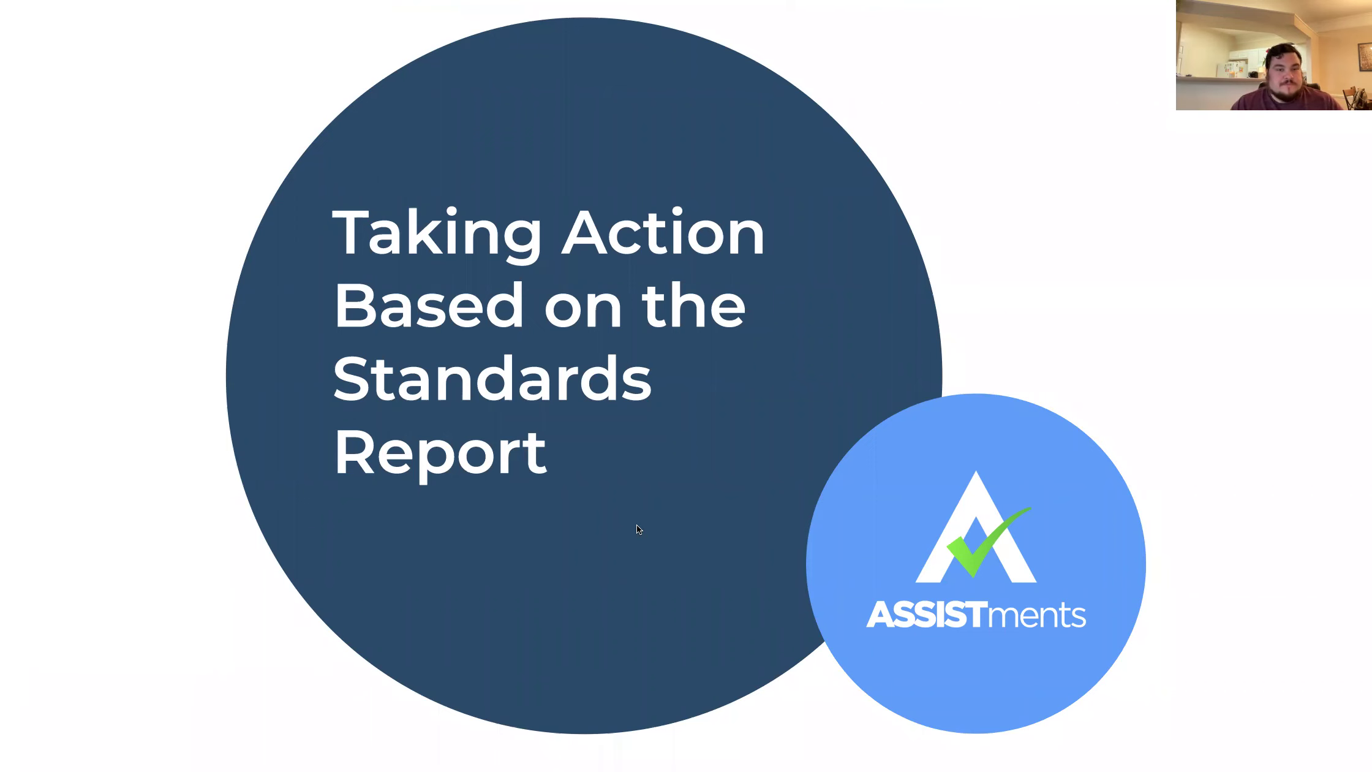
pyautogui.press('Right')
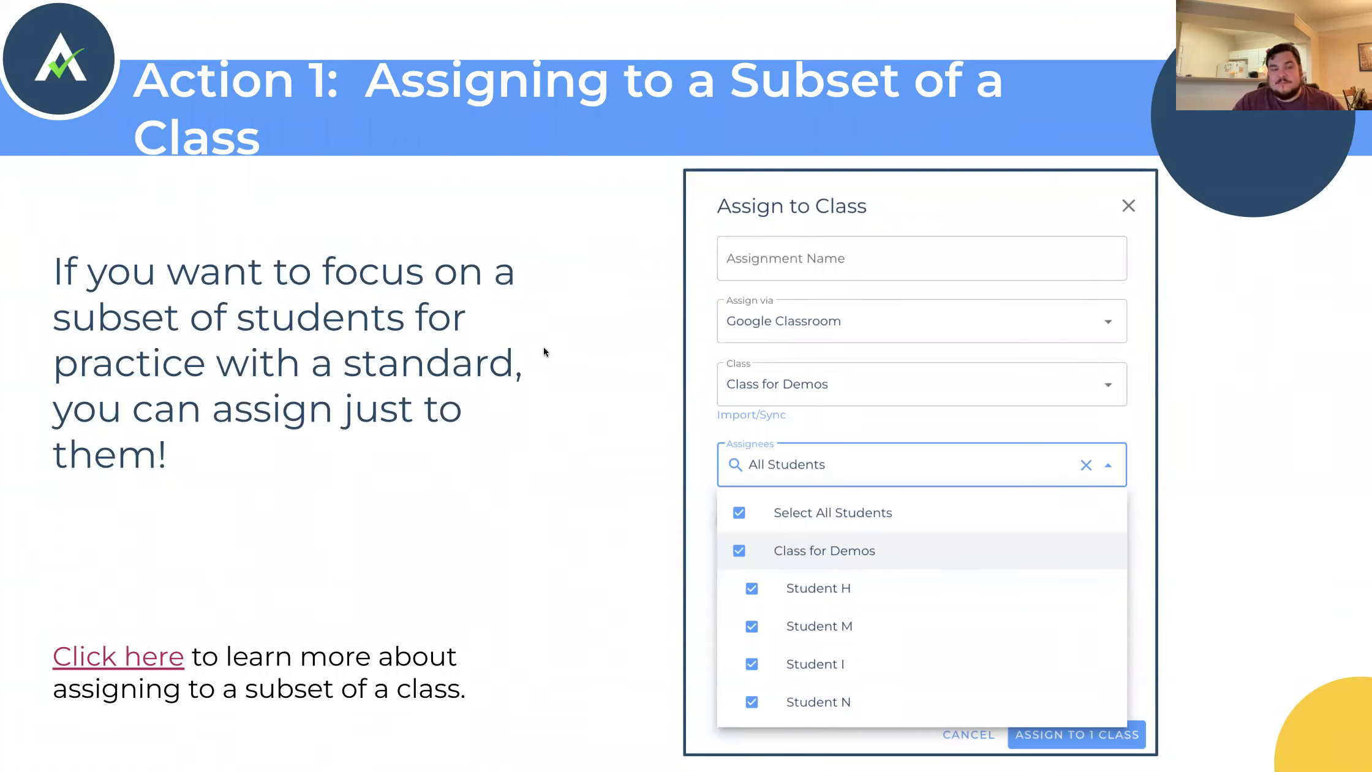
# Step: Switch to ASSISTments in Chrome and show the standards report of the IM G7 Proportional Relationships assignment
pyautogui.hotkey('ctrl', 'Left')
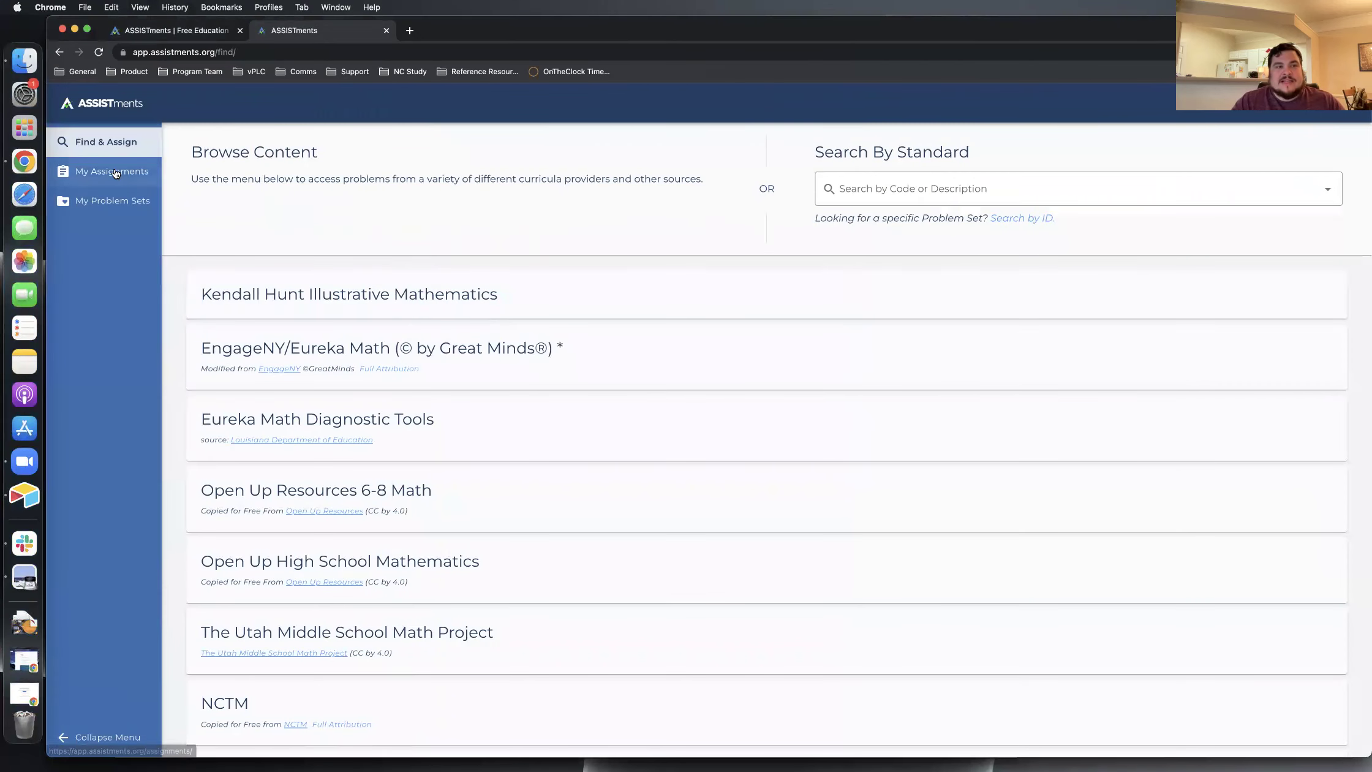
pyautogui.click(115, 173)
pyautogui.scroll(-3, 423, 704)
pyautogui.scroll(-2, 423, 703)
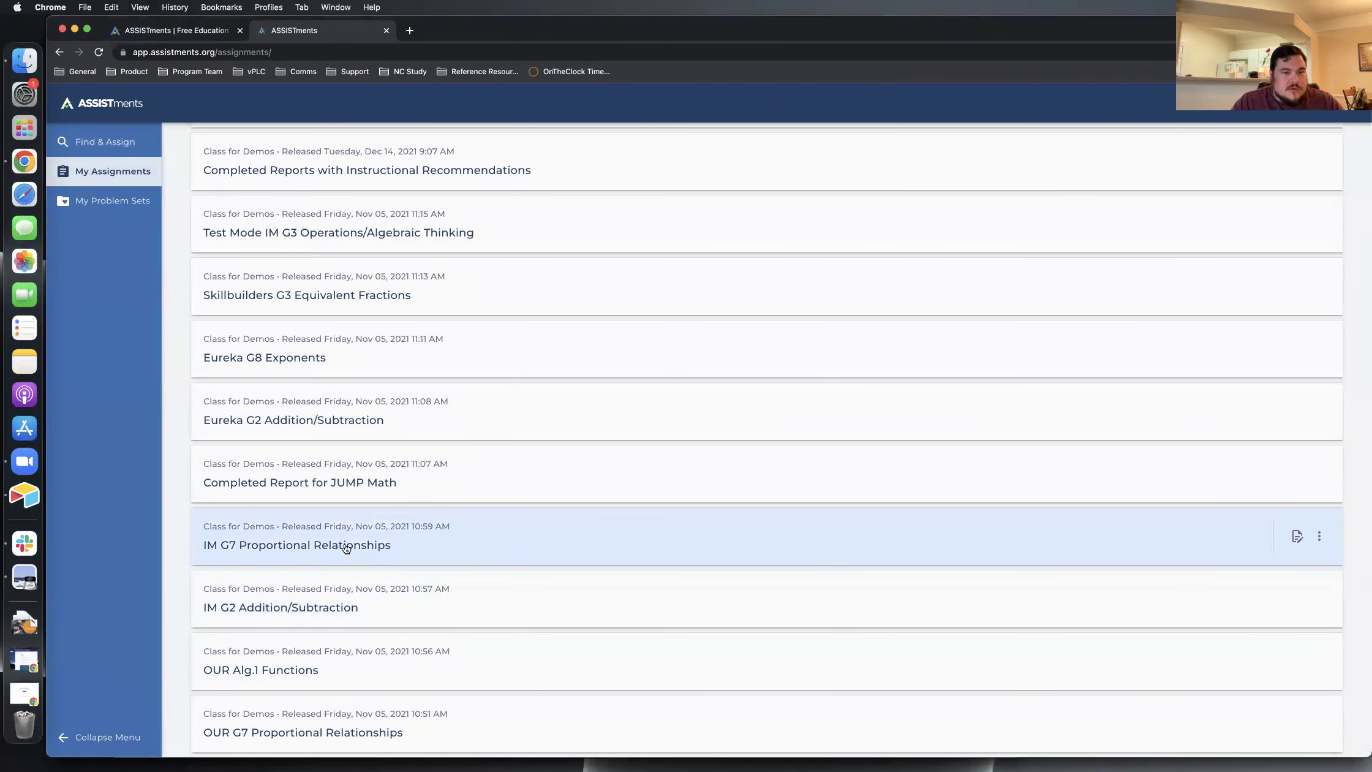
pyautogui.click(346, 546)
pyautogui.click(254, 646)
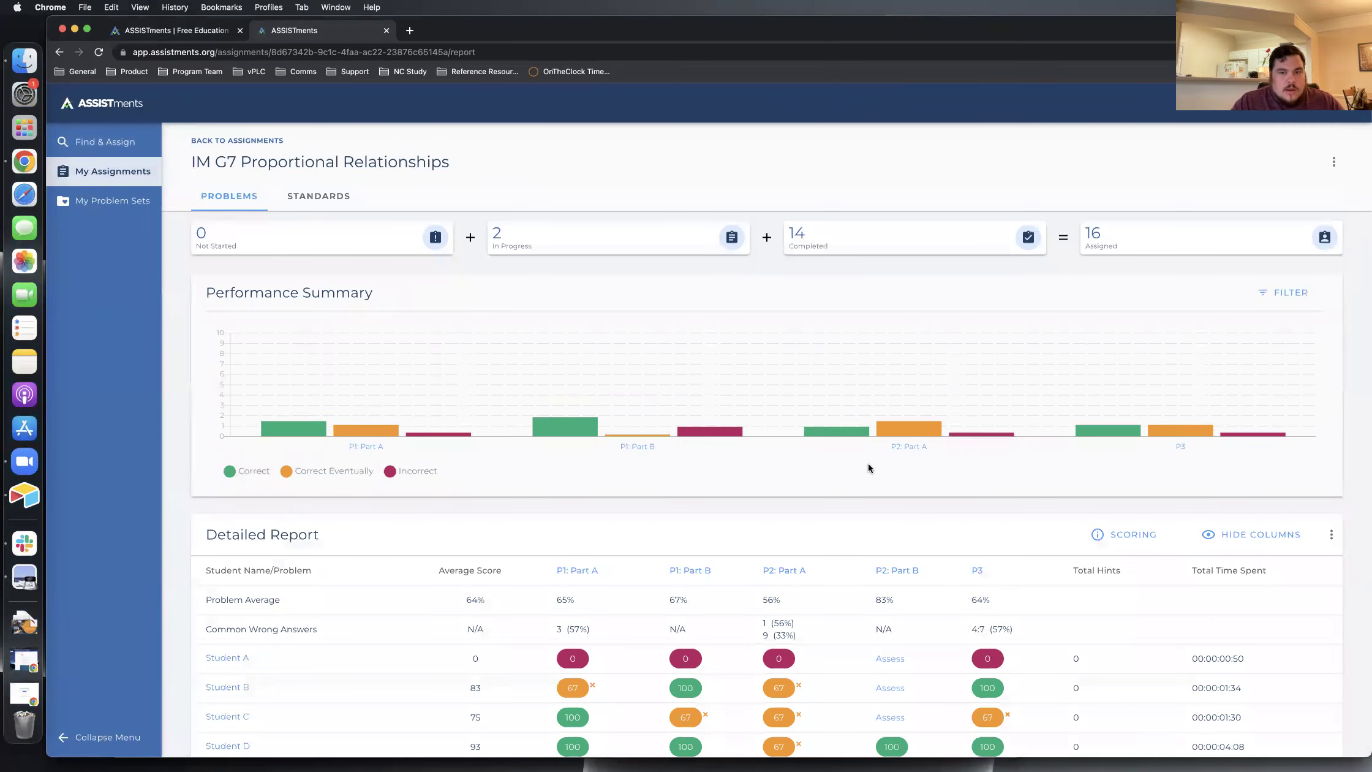
pyautogui.click(329, 206)
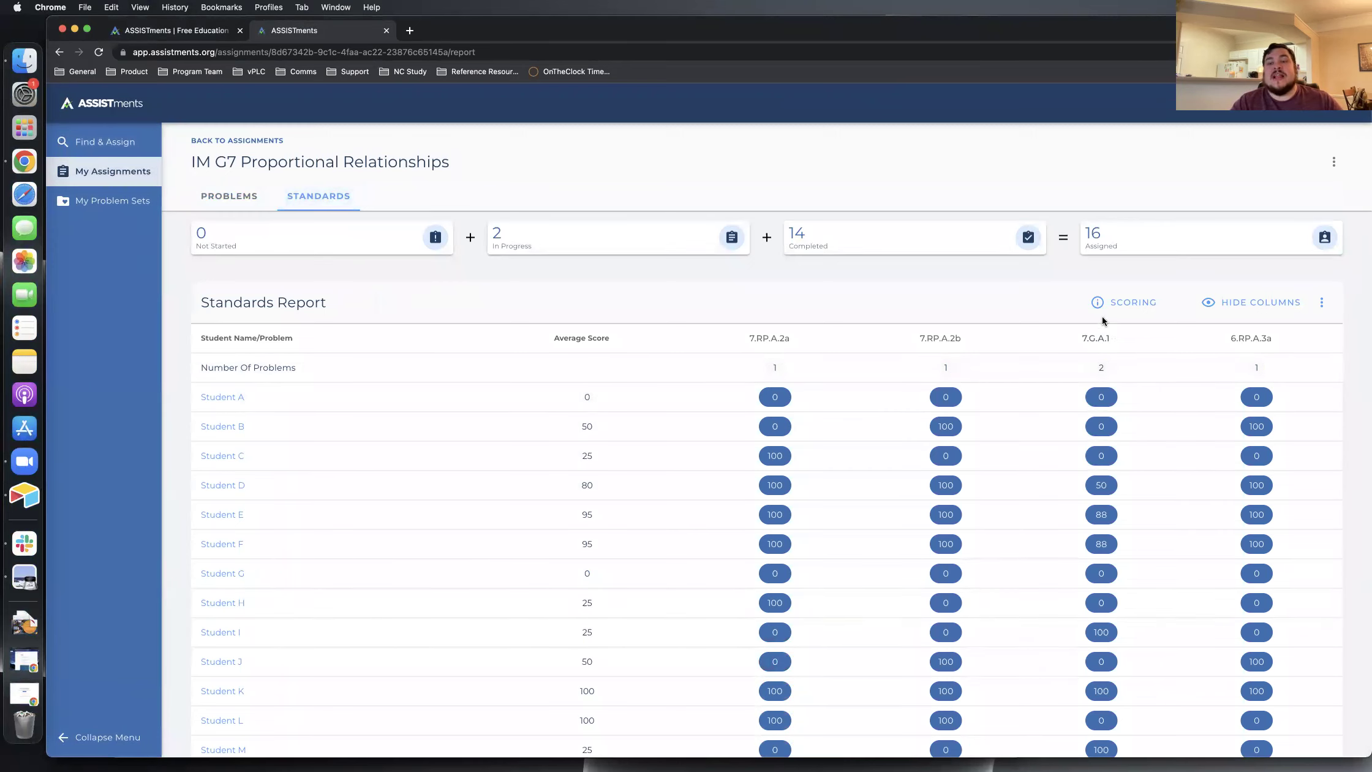
# Step: Search the content for standard 7.G.A.1 - Scale Drawings and look through its problems
pyautogui.click(130, 147)
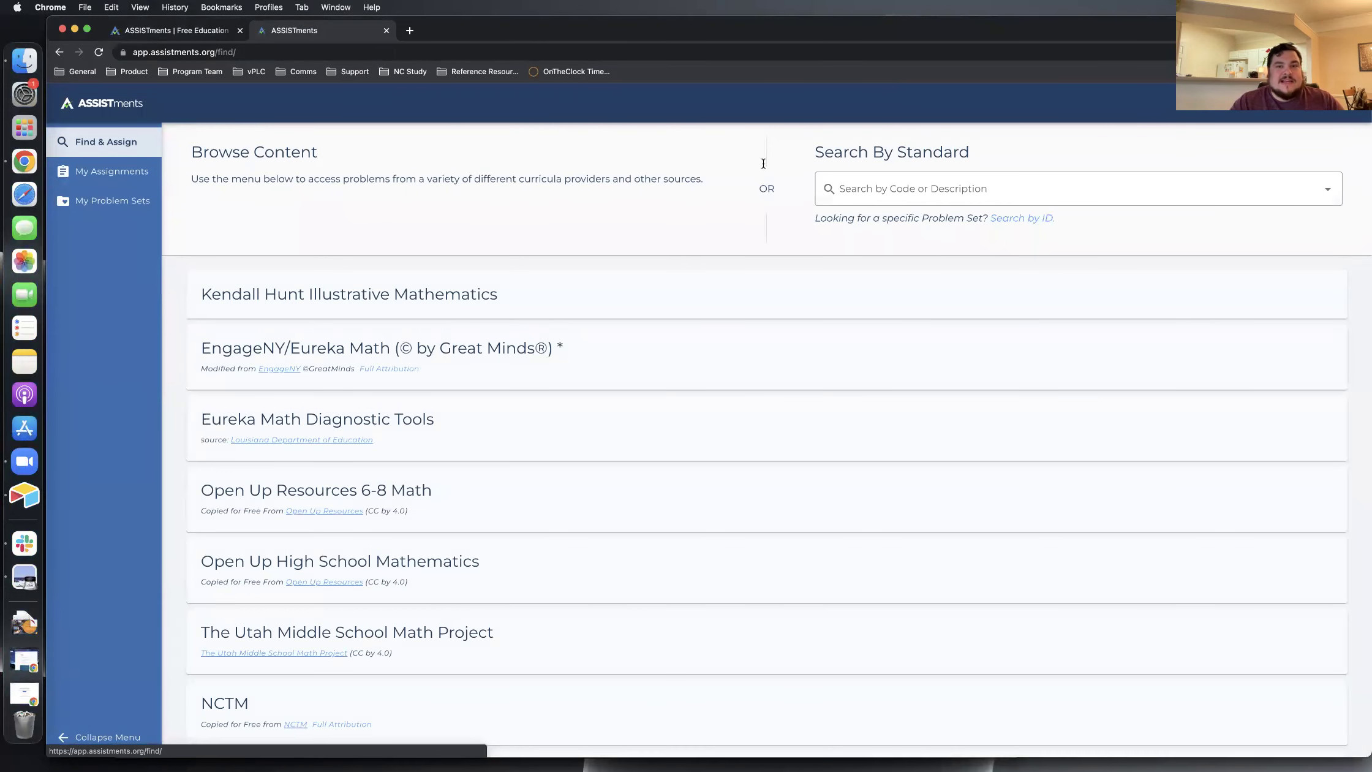
pyautogui.click(943, 178)
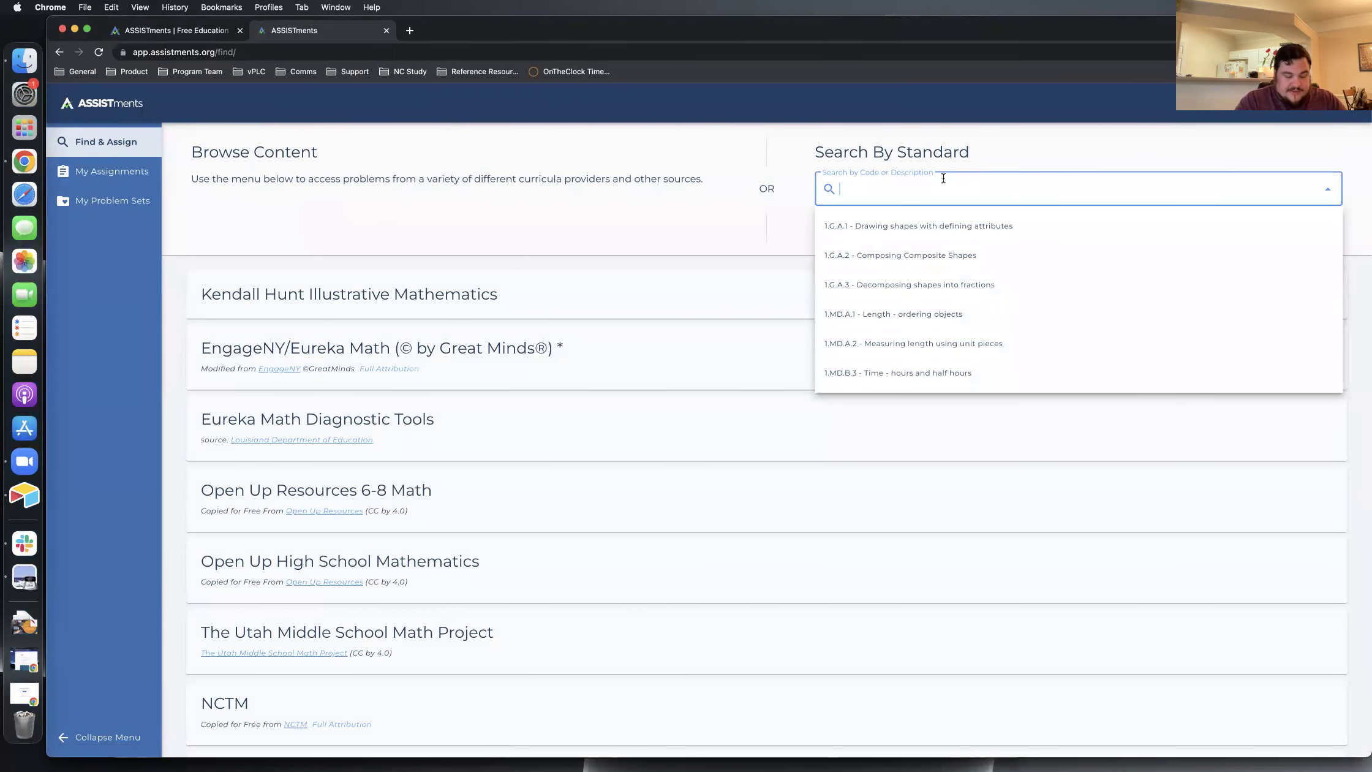
pyautogui.write('7.g.a.1')
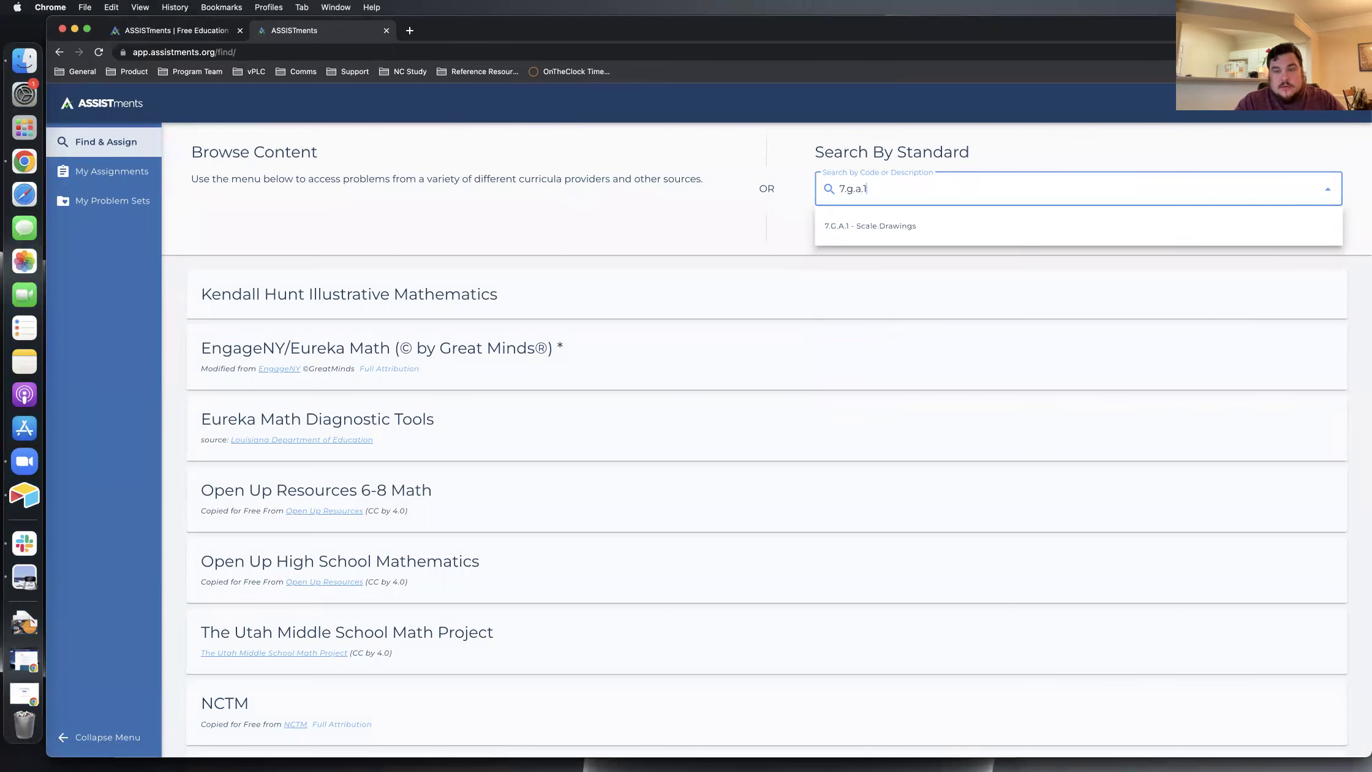
pyautogui.click(877, 231)
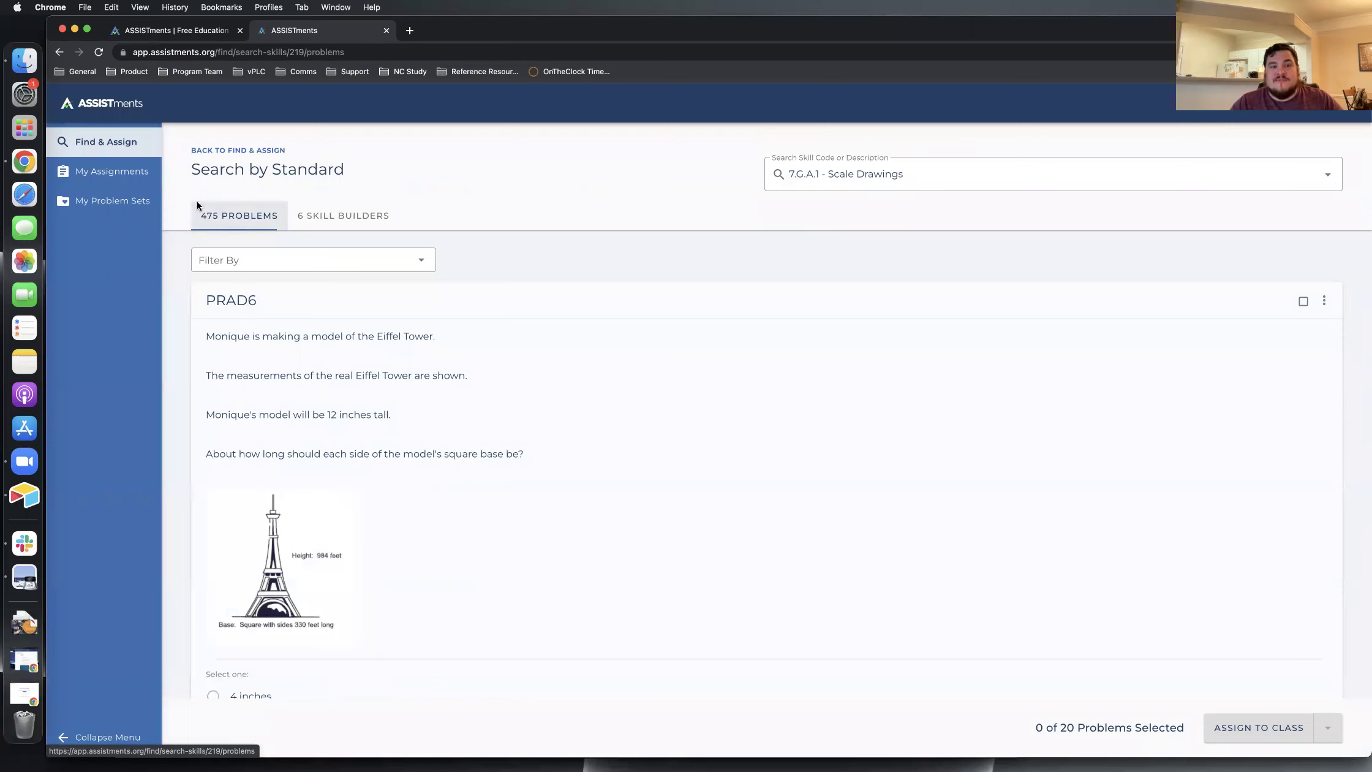
pyautogui.scroll(-3, 579, 565)
pyautogui.scroll(3, 579, 564)
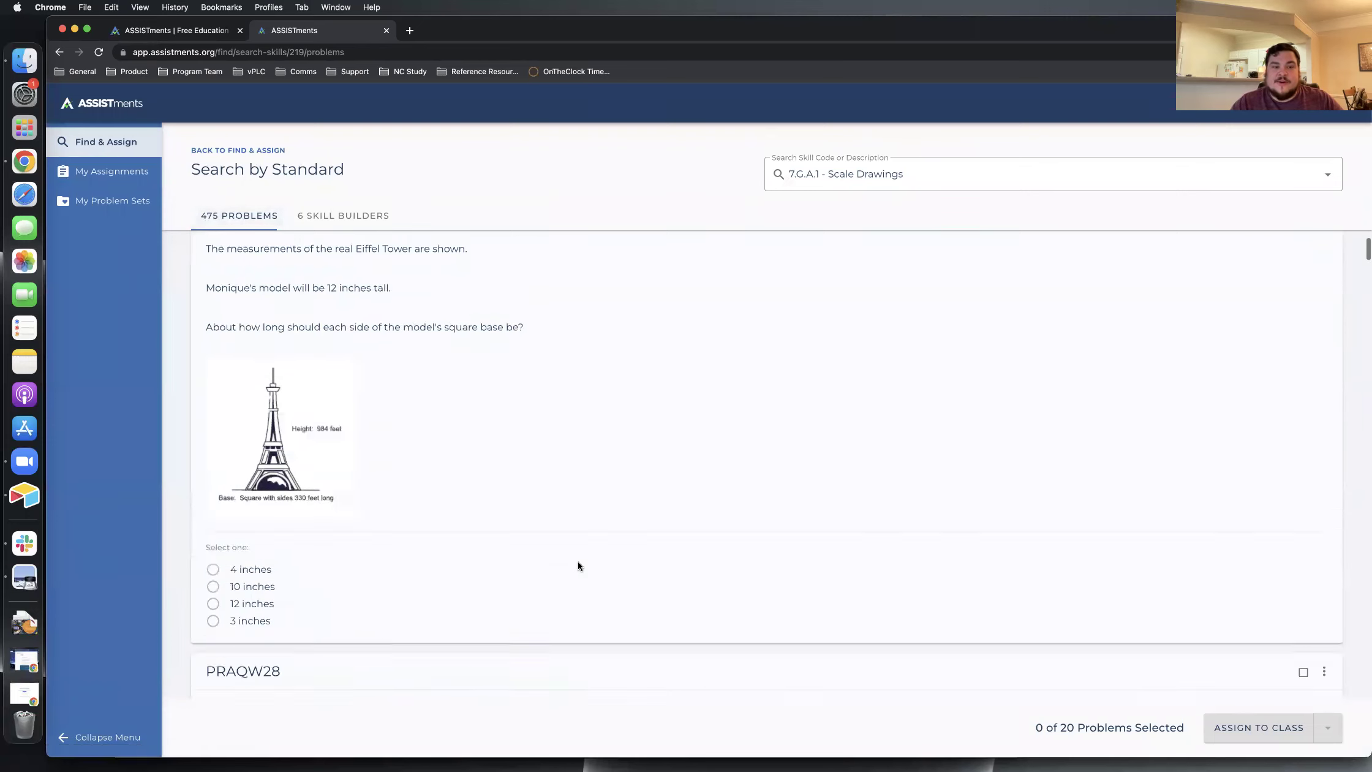
# Step: Compare the skill builders and the individual problems offered for 7.G.A.1, finishing on the skill builders
pyautogui.click(321, 225)
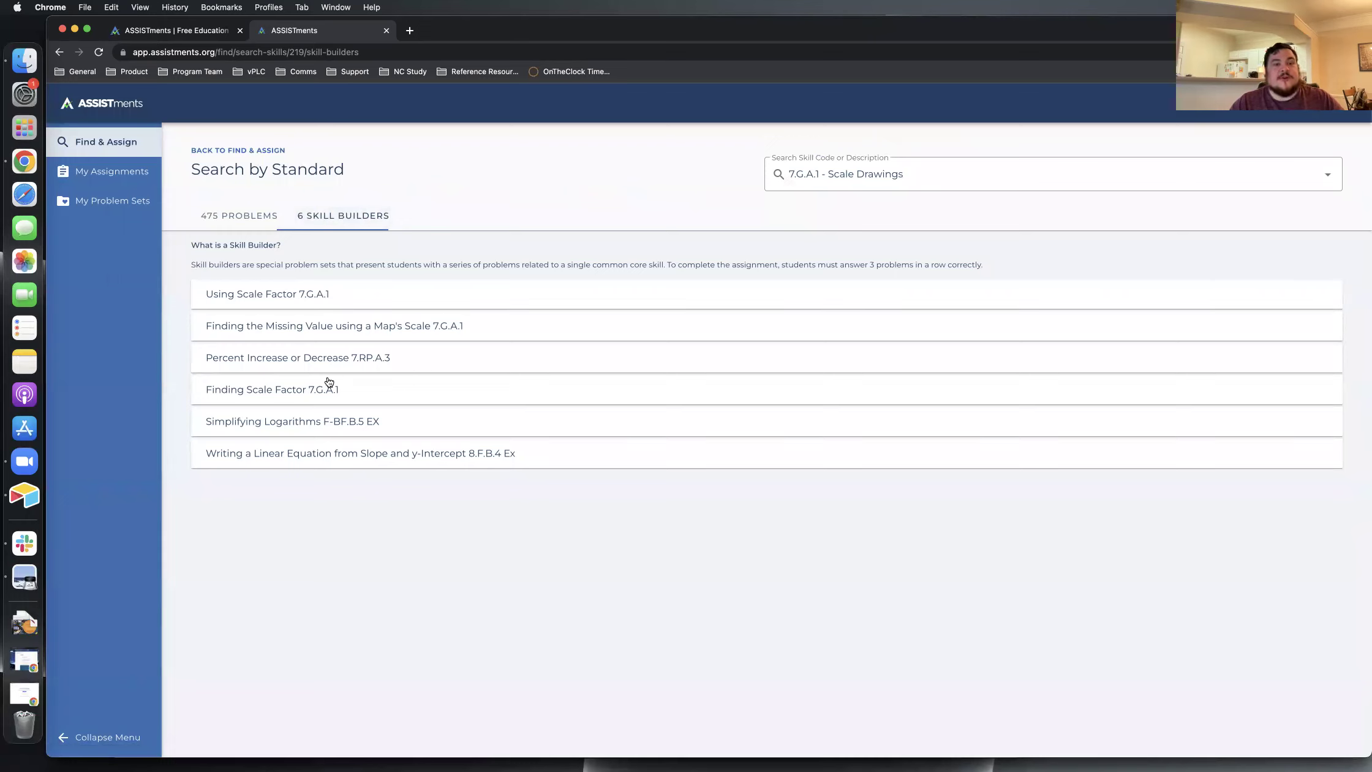
pyautogui.click(248, 222)
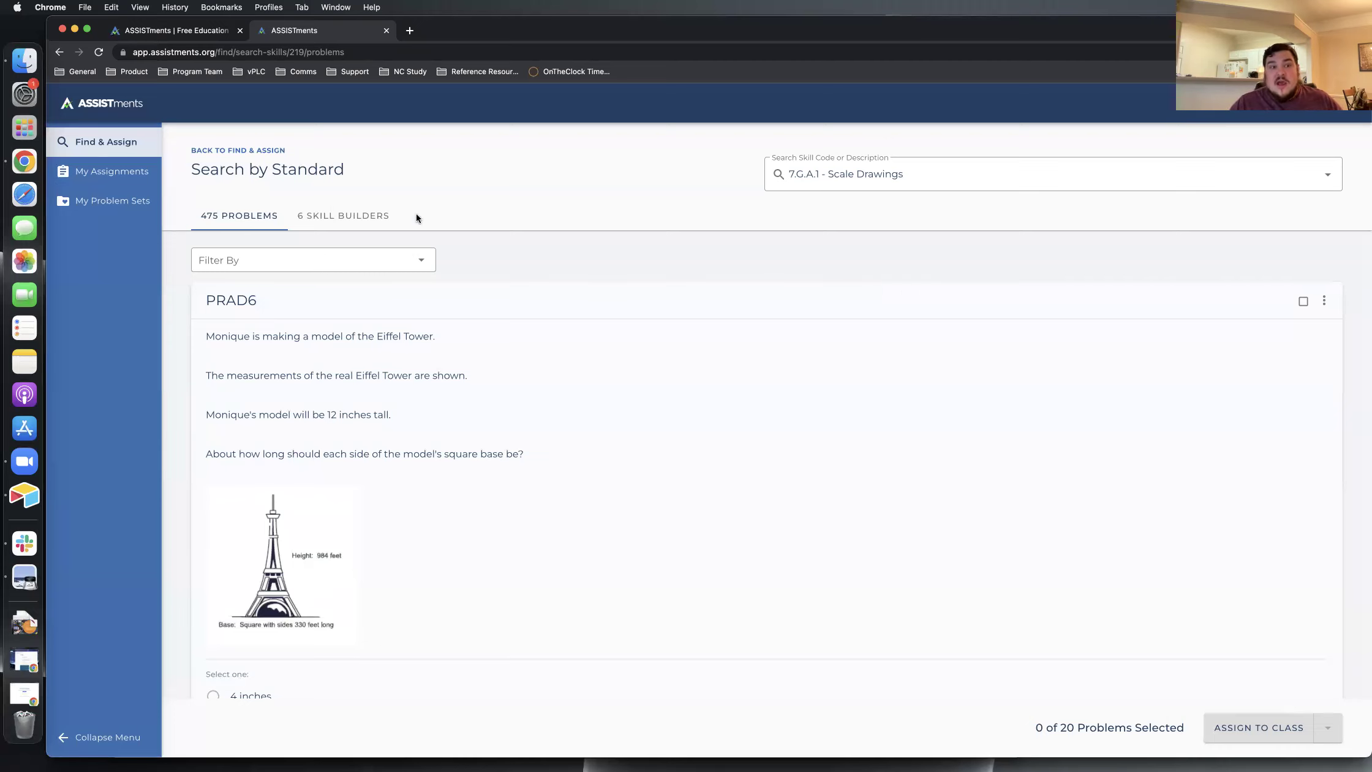
pyautogui.click(346, 215)
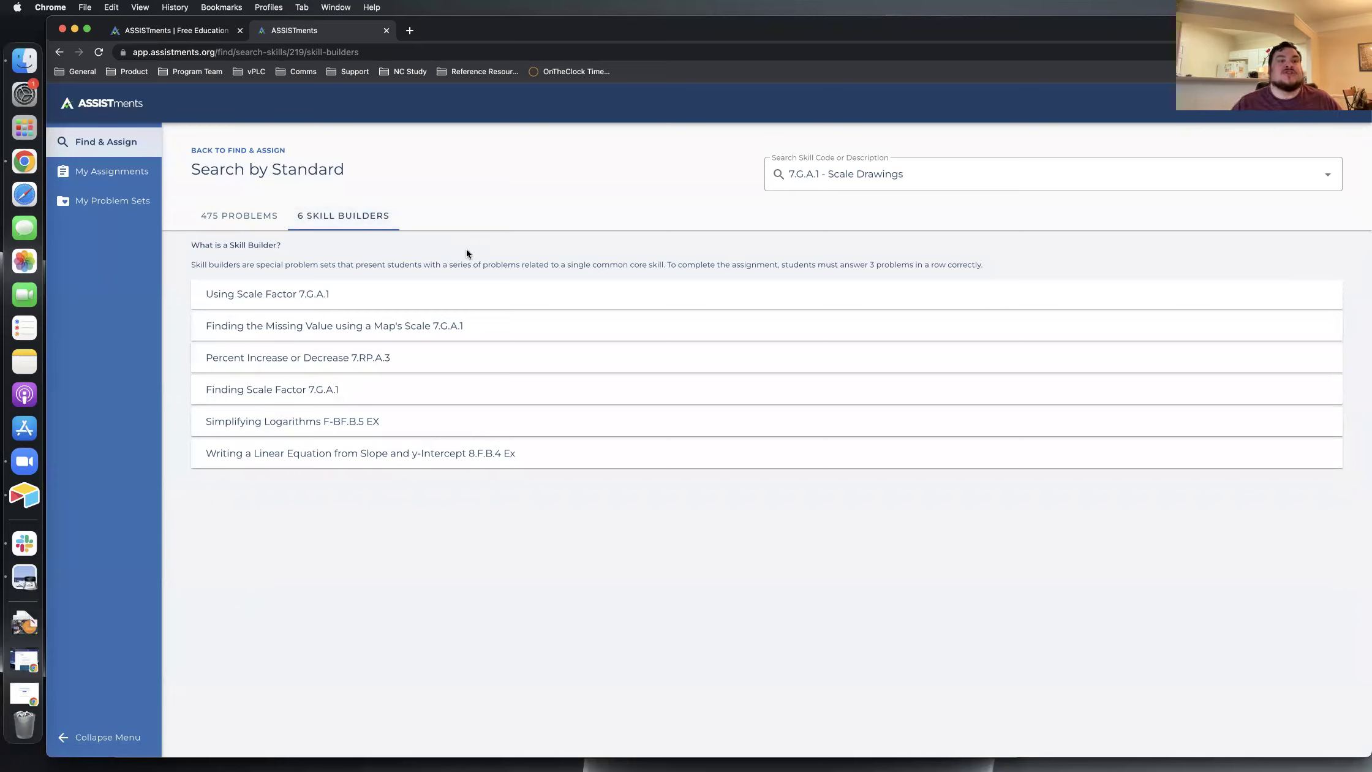
pyautogui.hotkey('ctrl', 'Right')
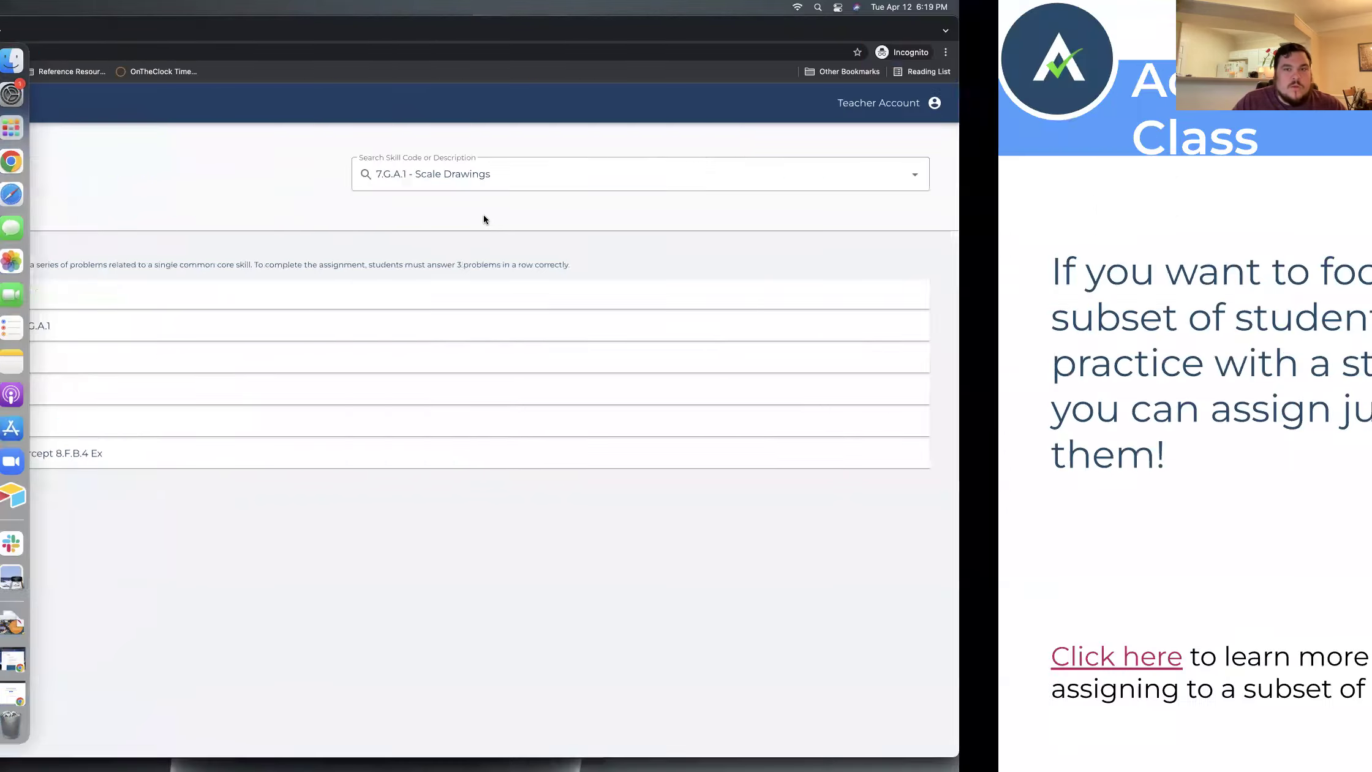
pyautogui.hotkey('ctrl', 'Left')
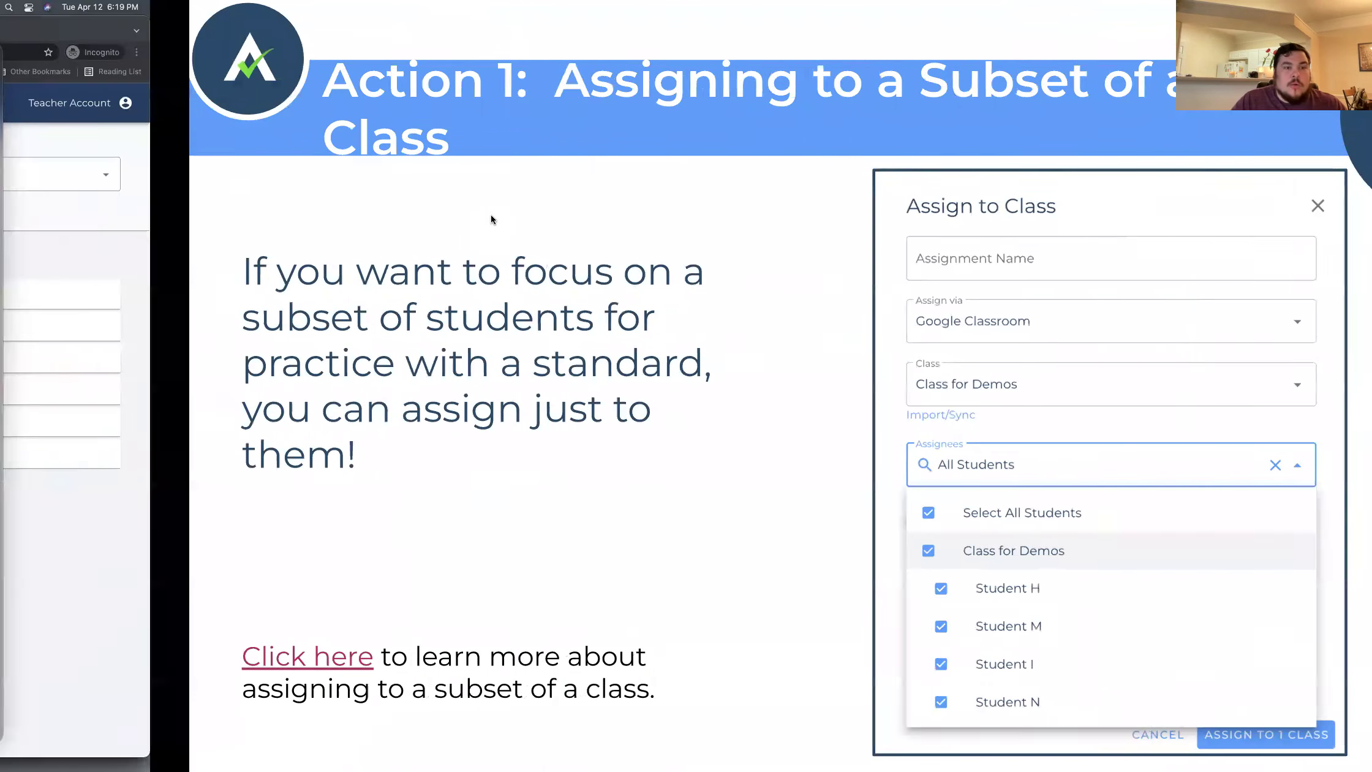
# Step: Find the problems for standard 7.G.A.1 - Scale Drawings and select the Eiffel Tower model problem PRAD6
pyautogui.click(98, 142)
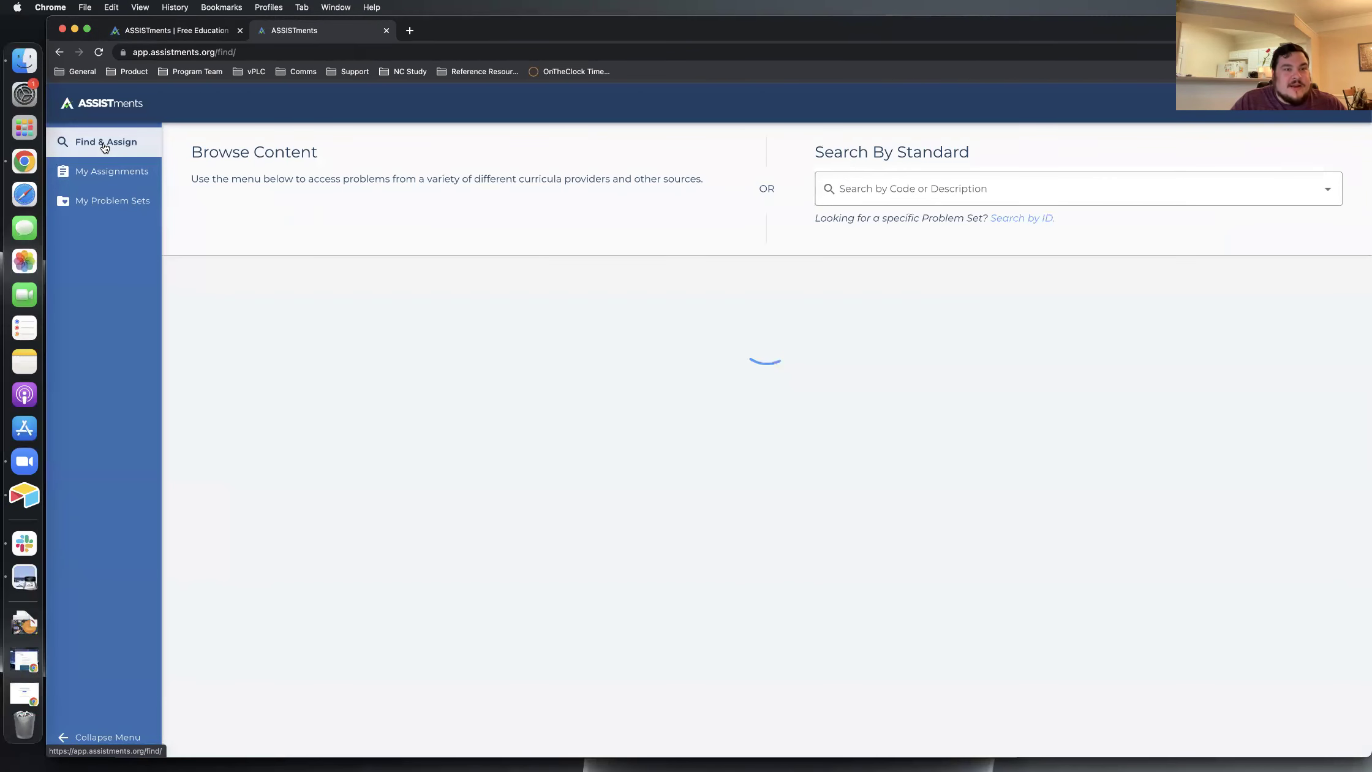
pyautogui.click(886, 188)
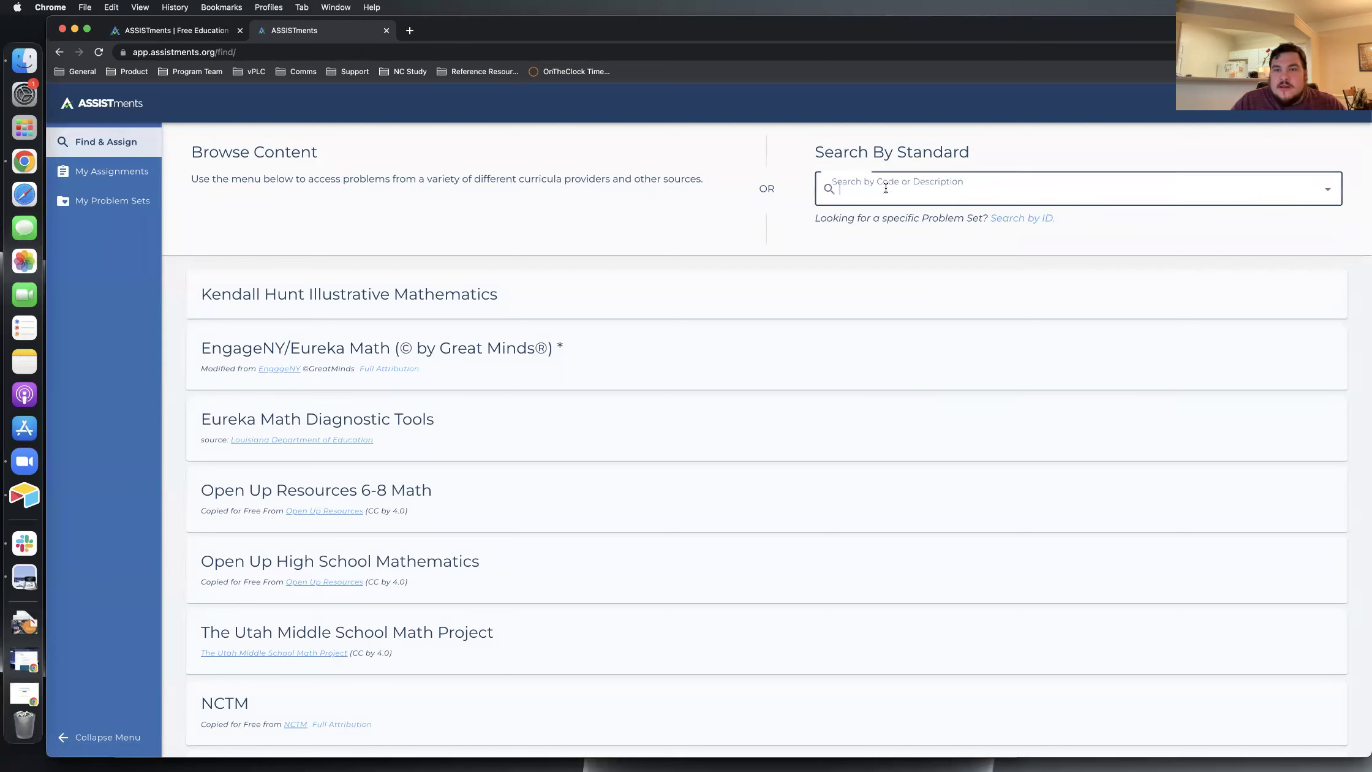
pyautogui.write('7')
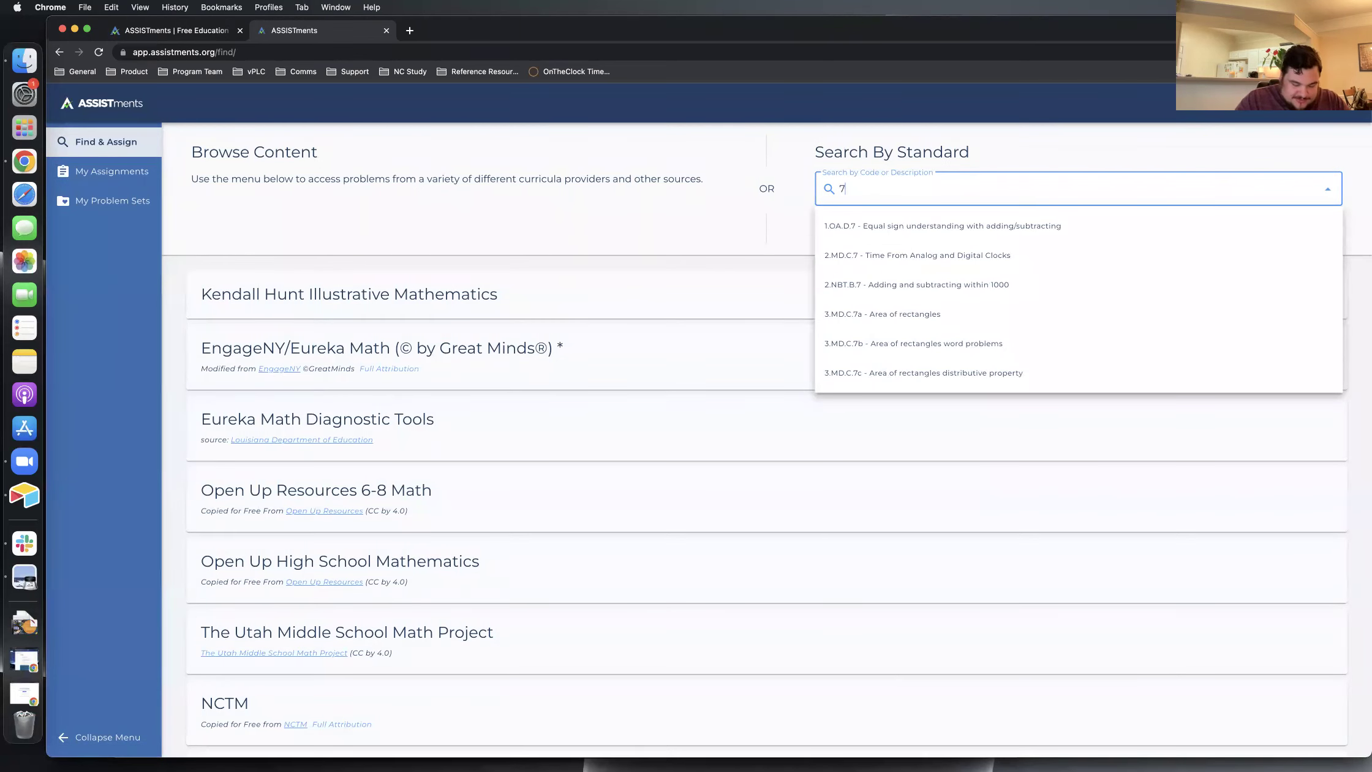
pyautogui.write('.g.a')
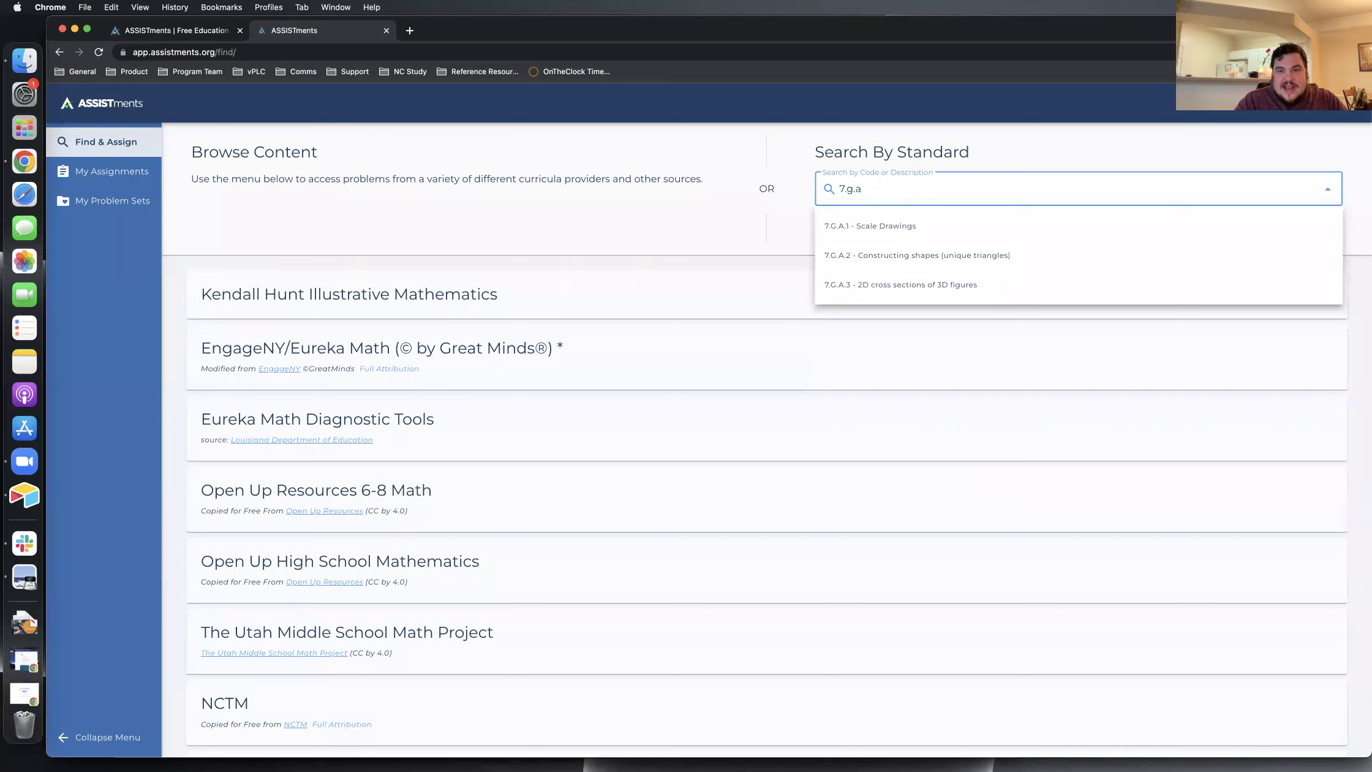
pyautogui.click(948, 229)
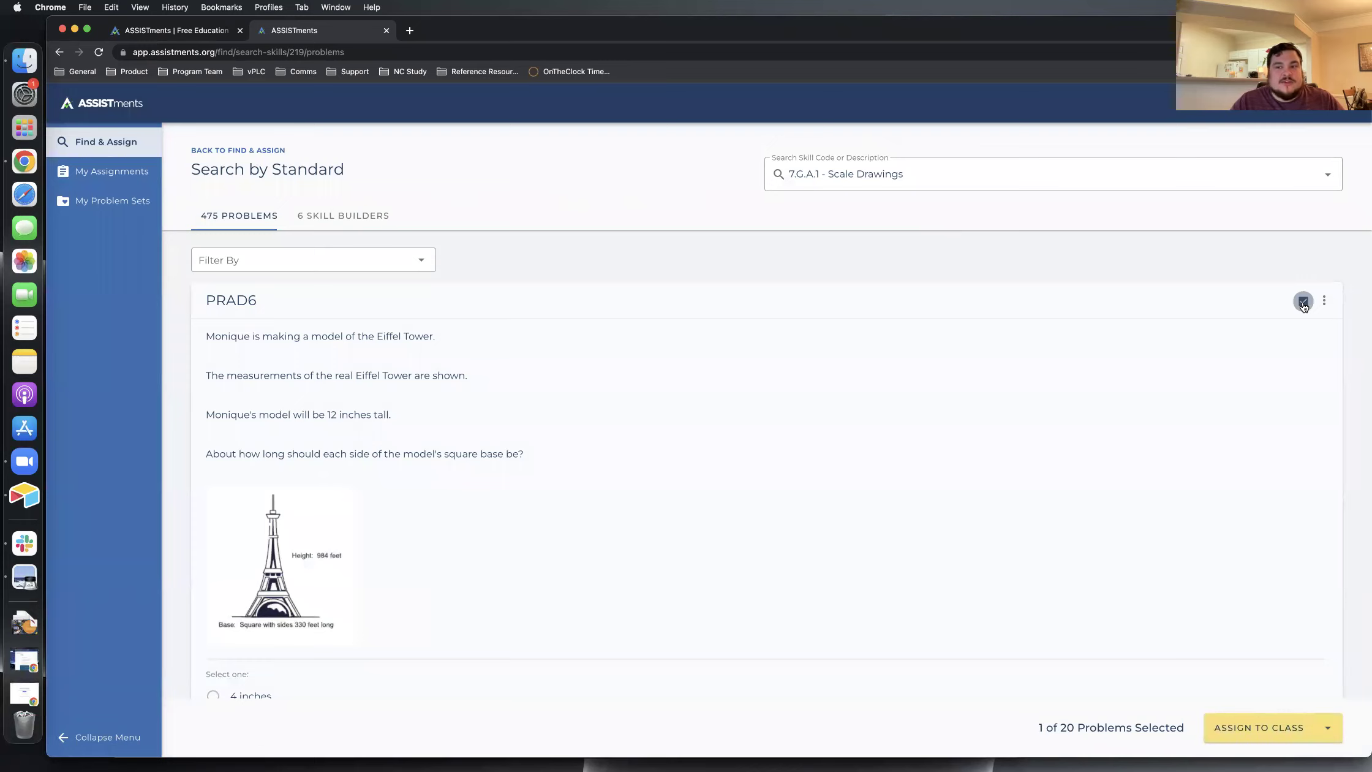
# Step: Add problem PRAQW28 about the area of square B to the selected problems
pyautogui.scroll(-5, 1283, 537)
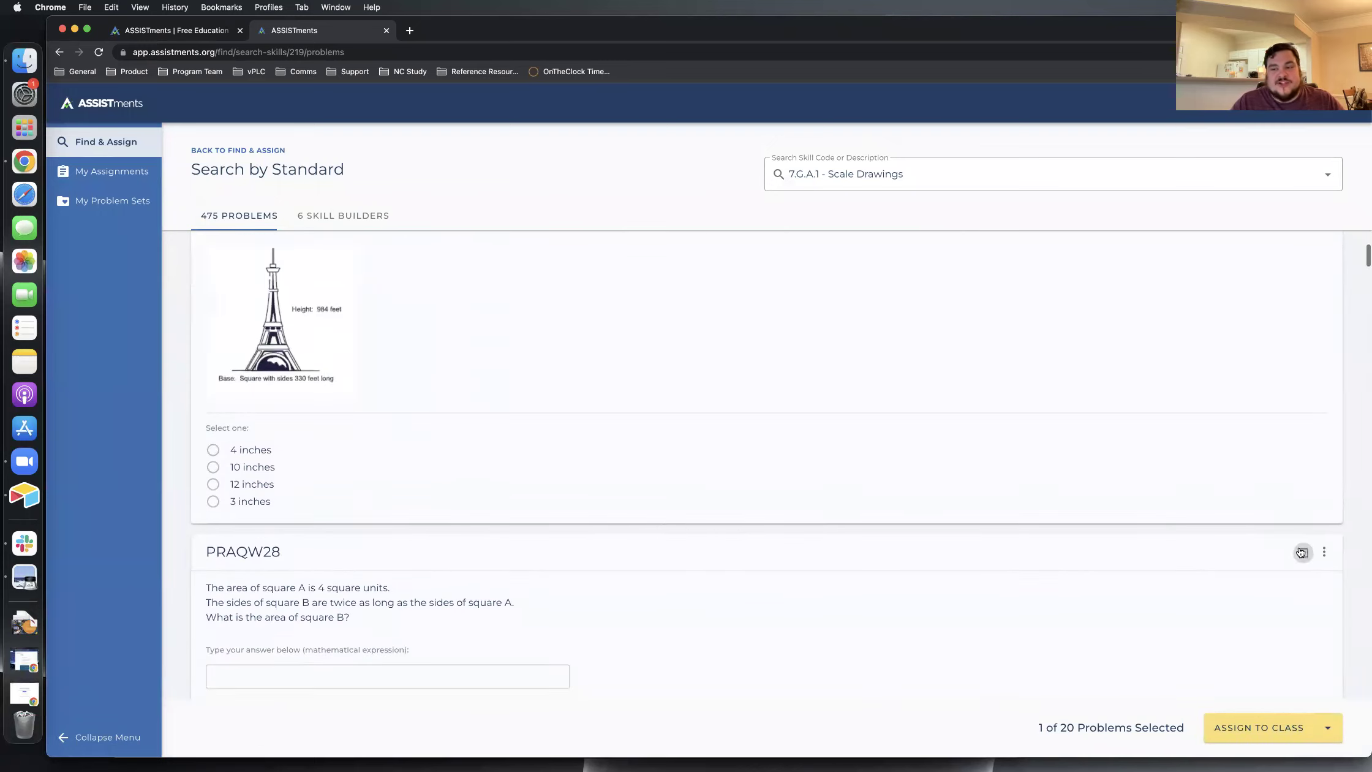
pyautogui.click(1303, 554)
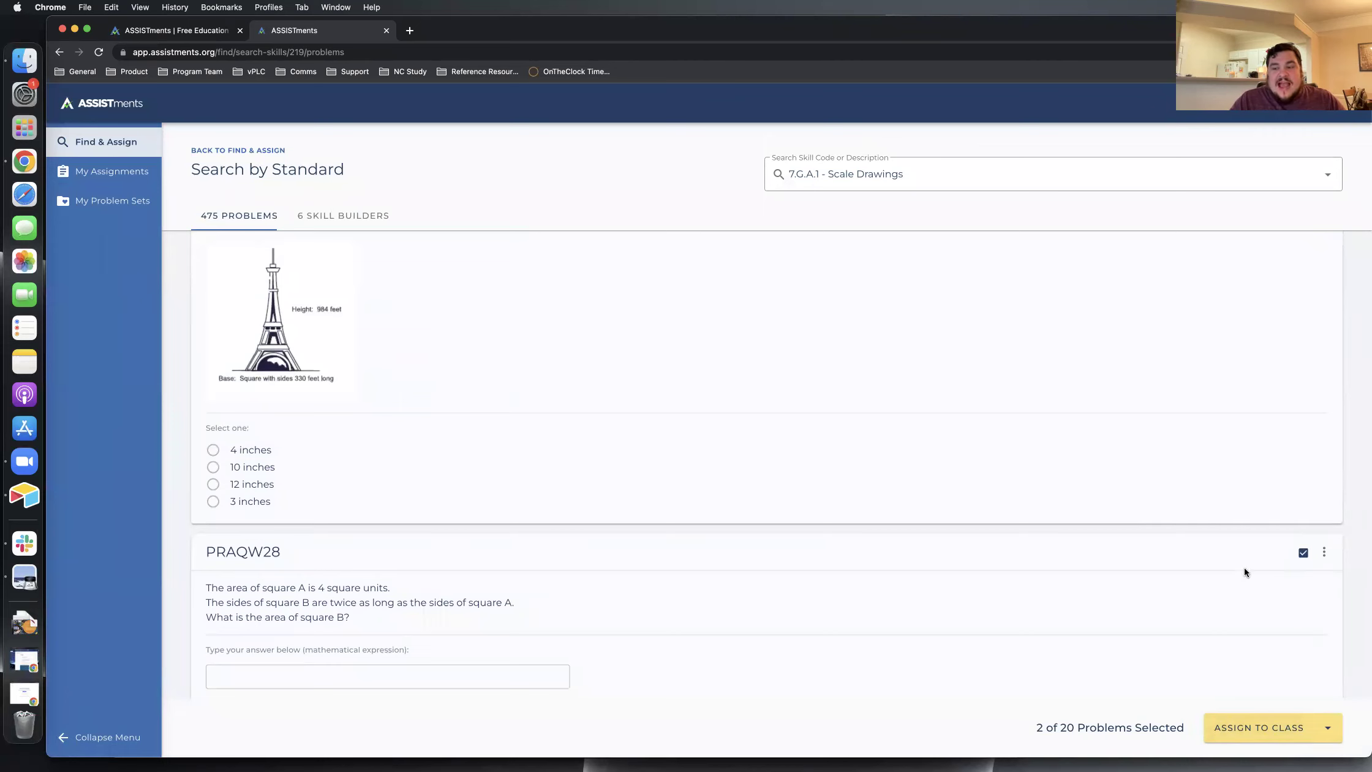
pyautogui.scroll(3, 1172, 455)
pyautogui.scroll(-2, 1172, 461)
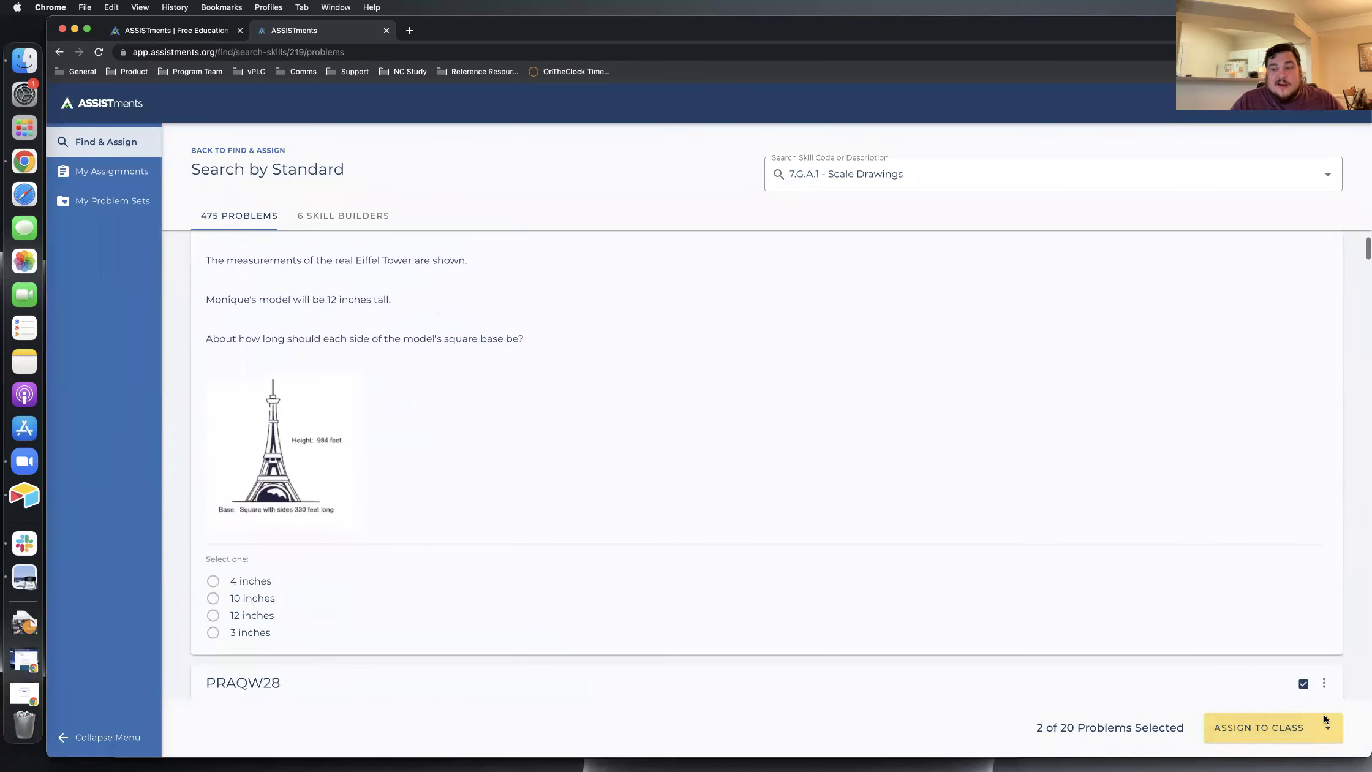
# Step: Start assigning the selected problems under the name Review to Class for Demos
pyautogui.click(1236, 731)
pyautogui.click(586, 285)
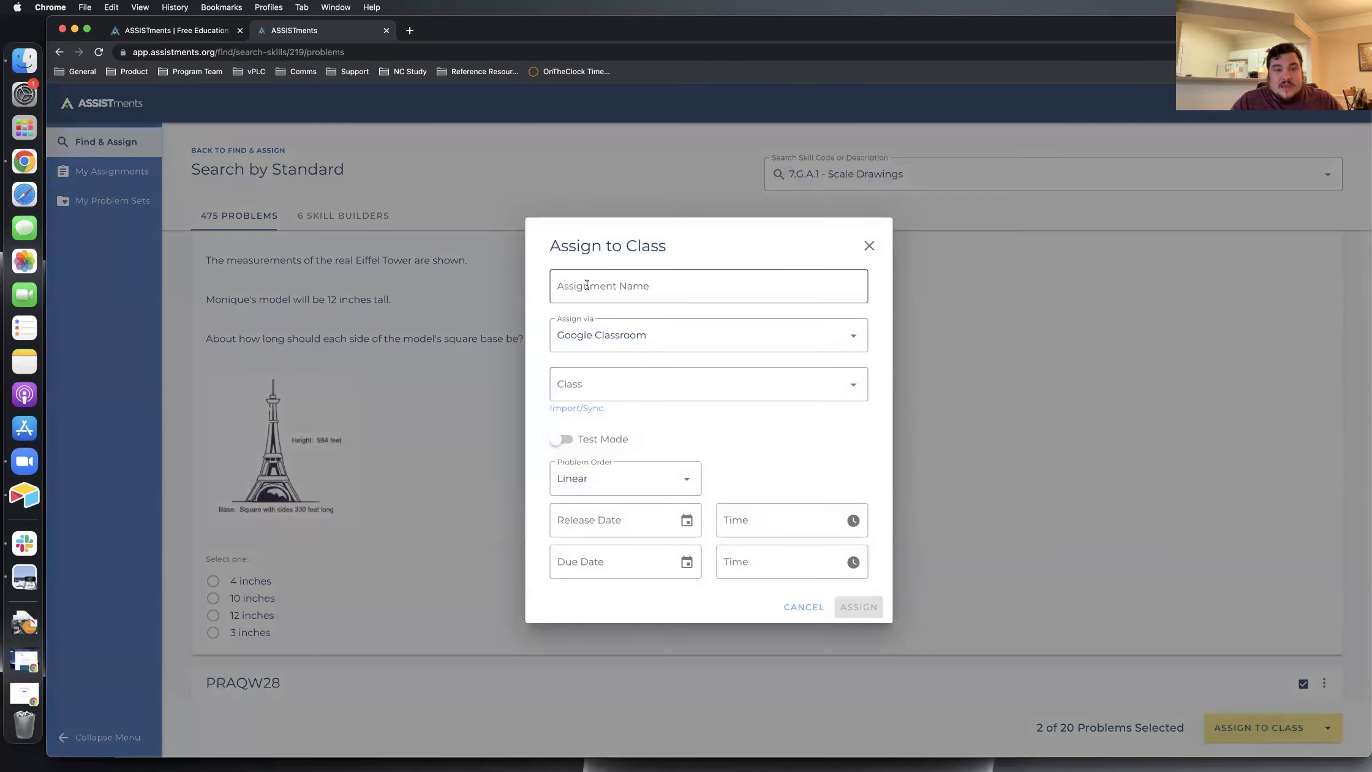
pyautogui.write('Review')
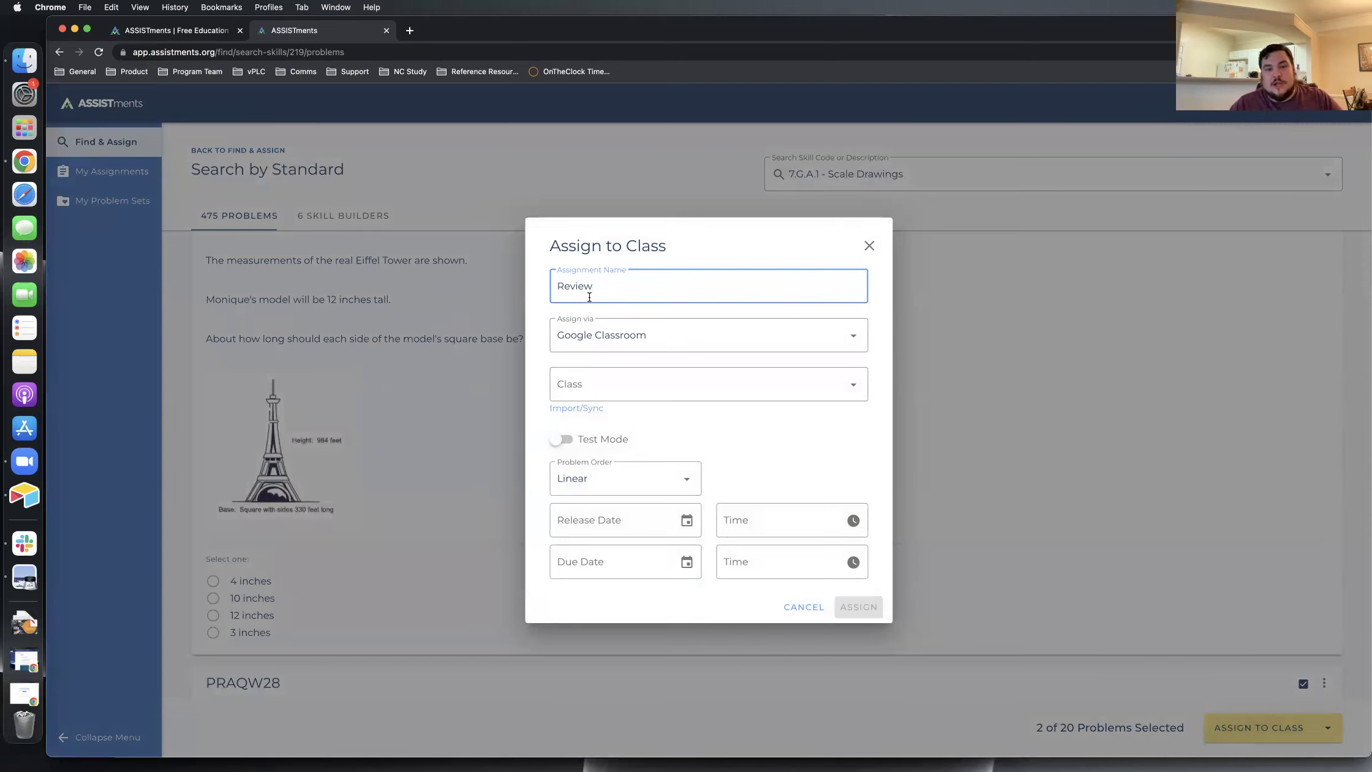
pyautogui.click(592, 386)
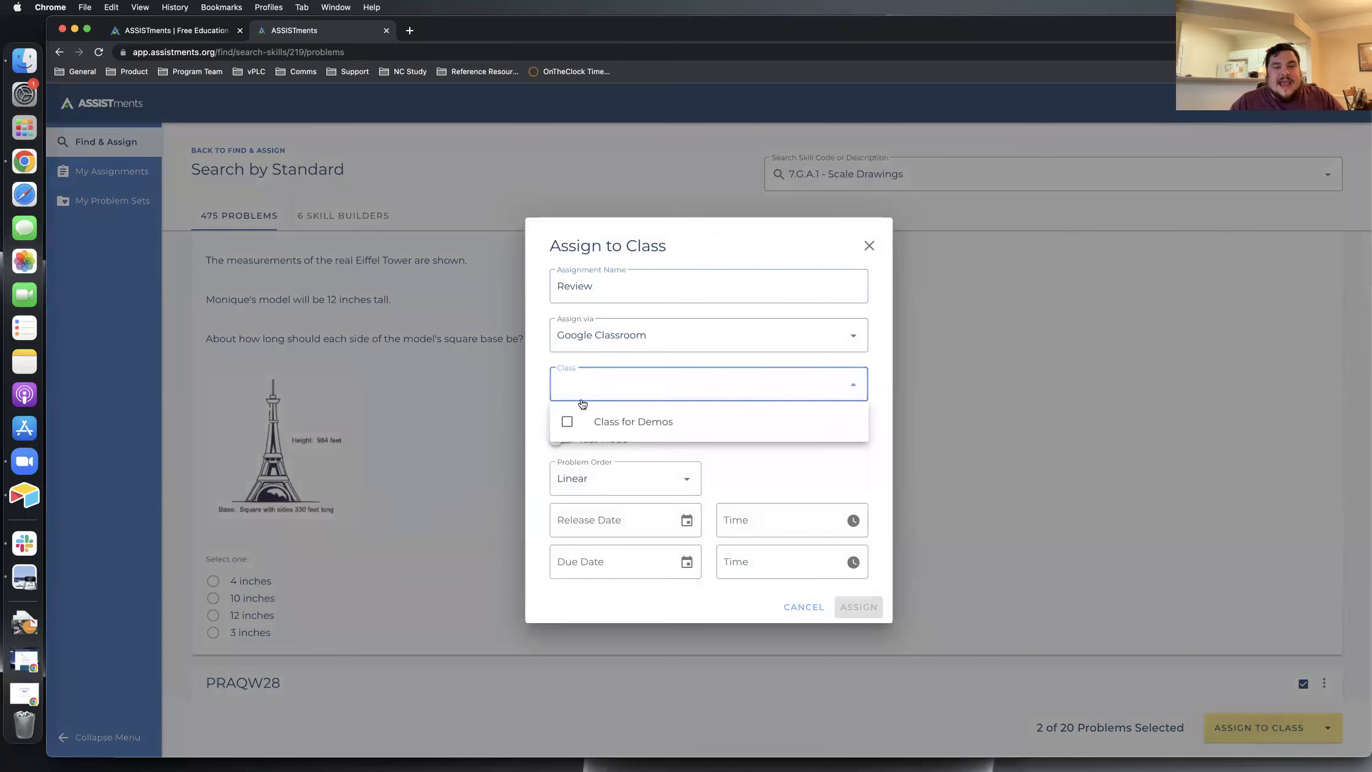
pyautogui.click(563, 420)
# Step: Limit the assignees to Student A only and close the assignment dialog without assigning
pyautogui.click(621, 427)
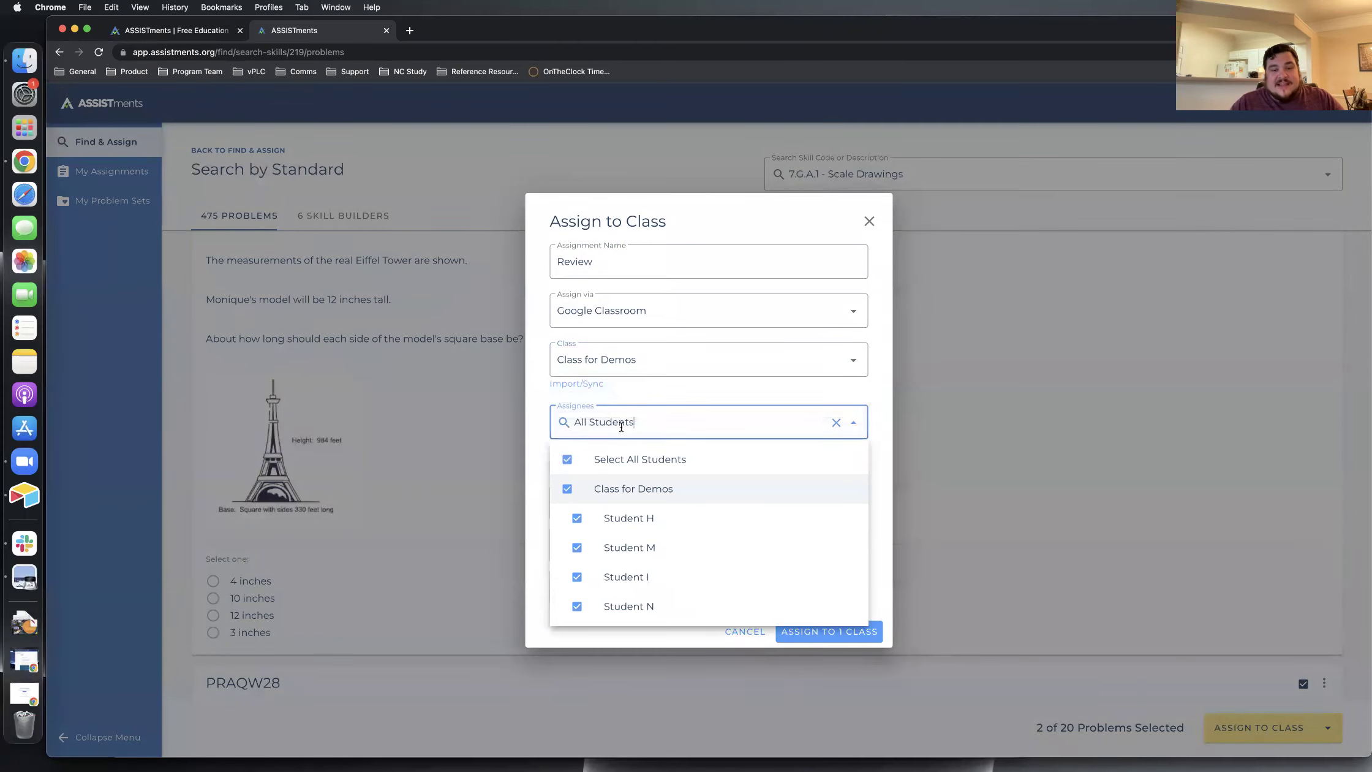
pyautogui.click(565, 461)
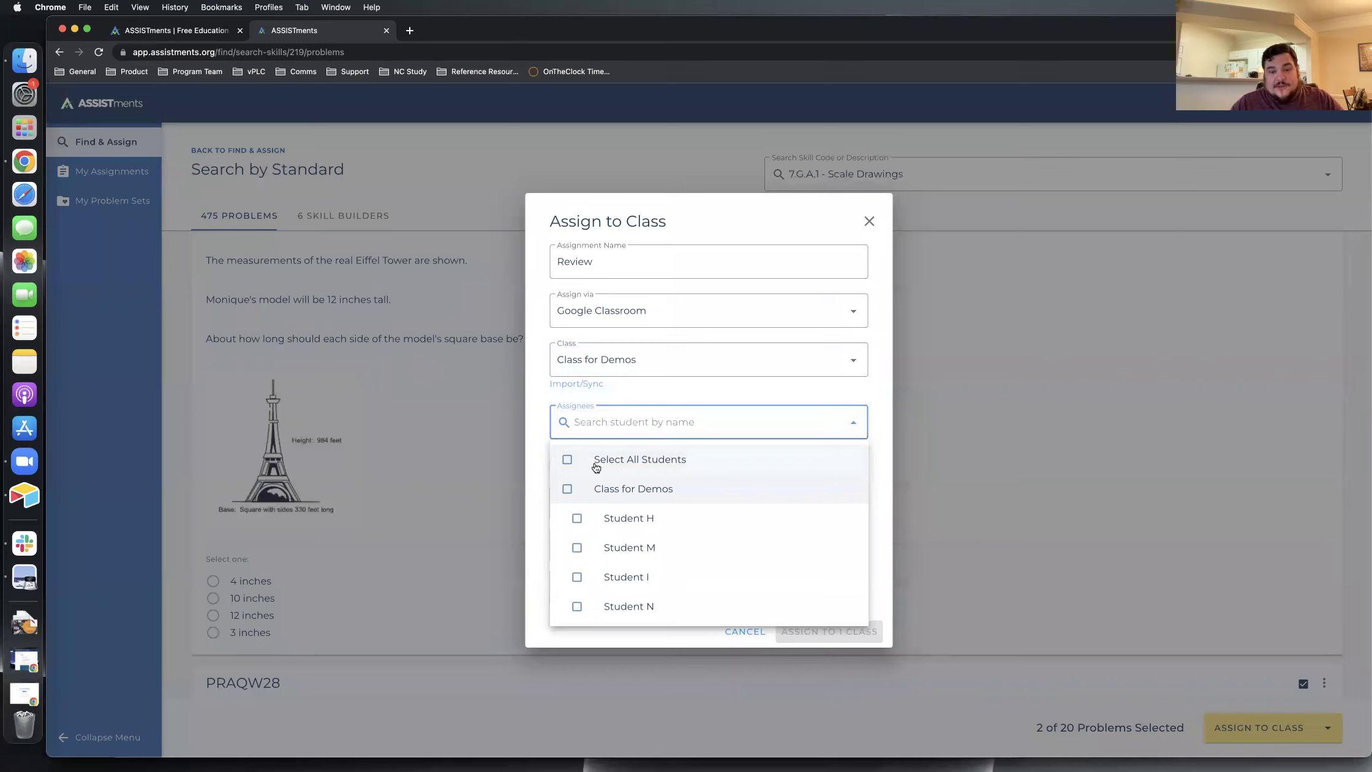
pyautogui.scroll(-3, 650, 547)
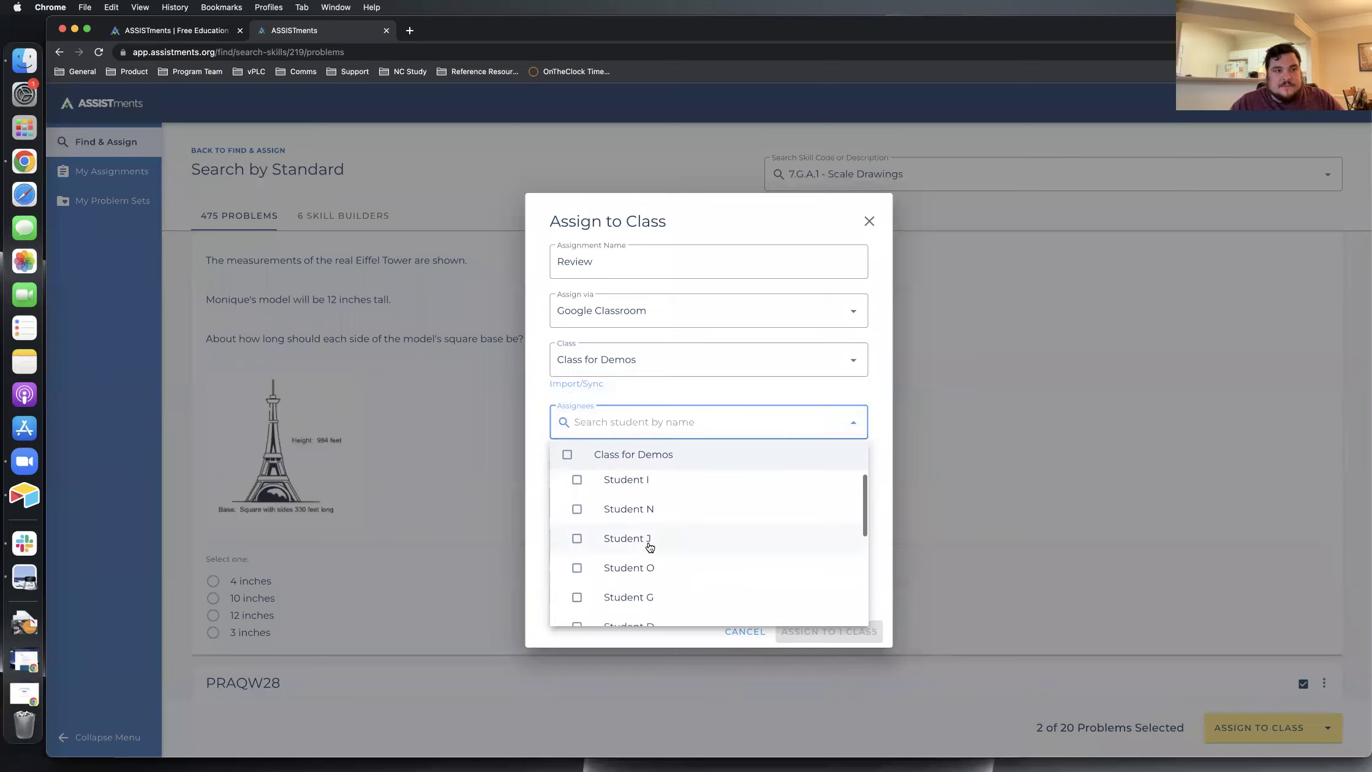
pyautogui.scroll(-1, 624, 553)
pyautogui.scroll(-3, 623, 553)
pyautogui.scroll(-2, 623, 553)
pyautogui.click(623, 559)
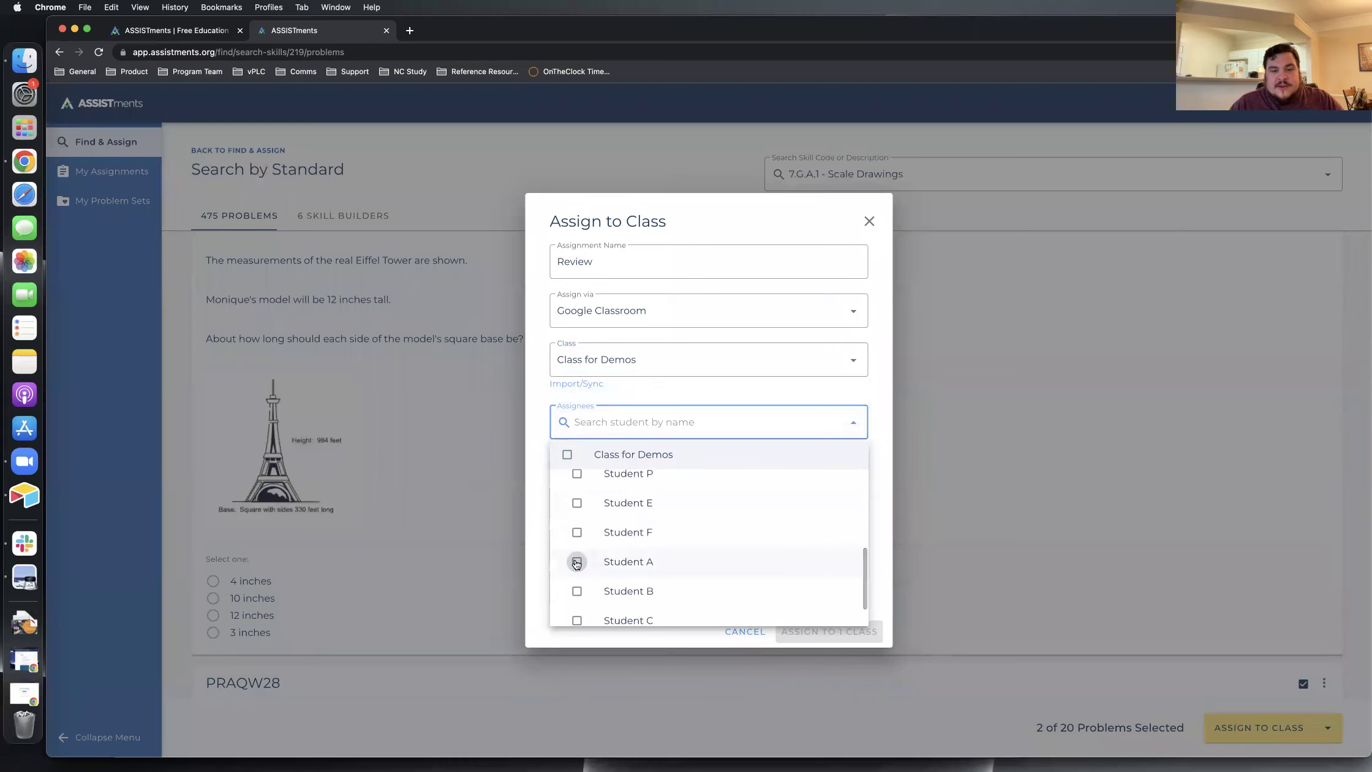
pyautogui.click(534, 483)
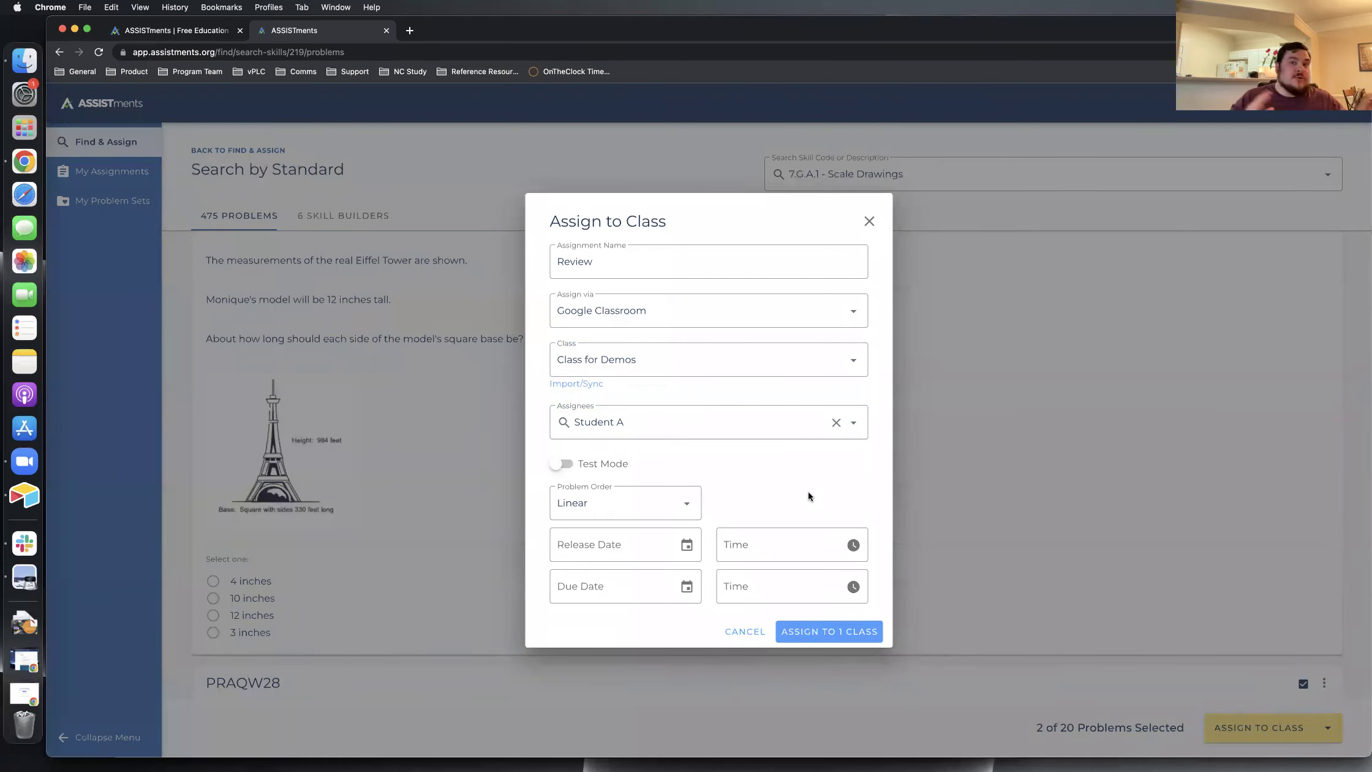
pyautogui.click(869, 222)
# Step: Show the Action 2: Skillbuilders slide in the presentation and switch back to ASSISTments in Chrome
pyautogui.hotkey('ctrl', 'Right')
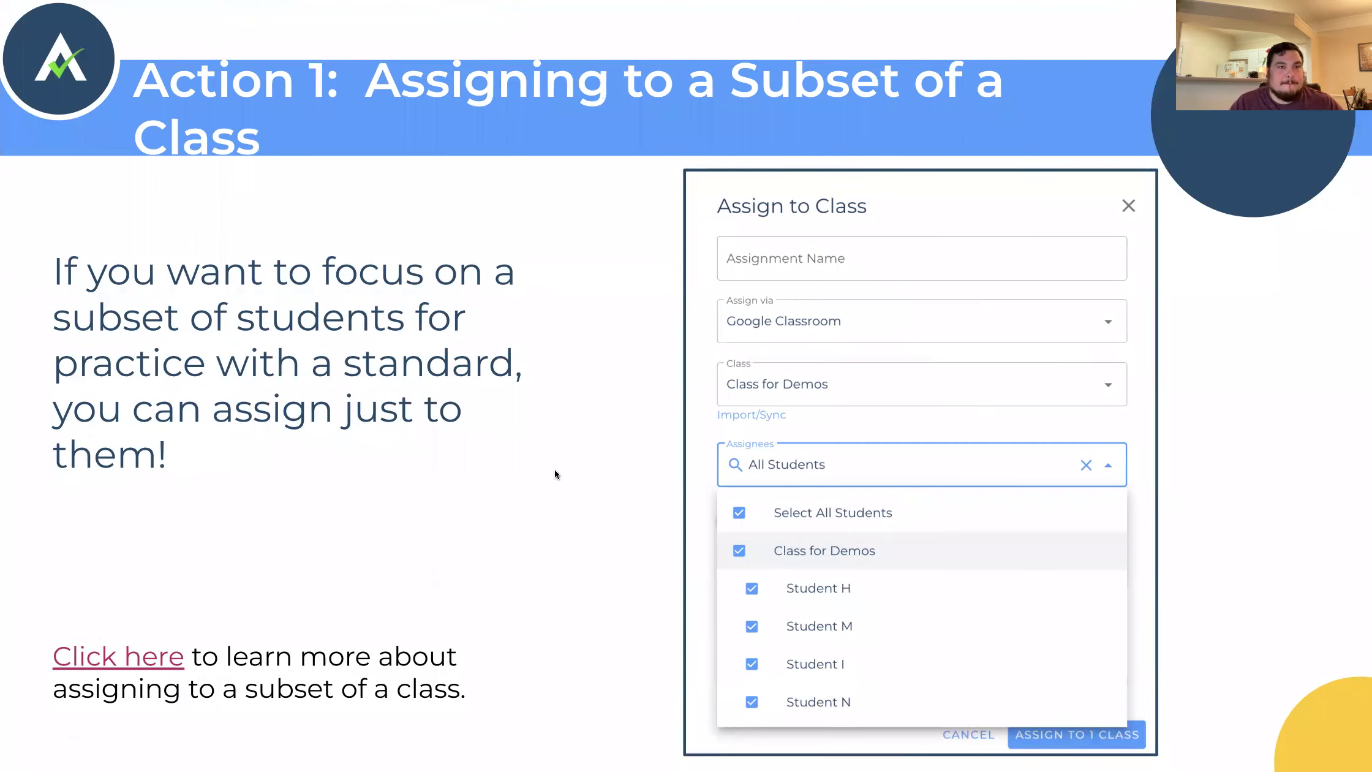
pyautogui.press('Right')
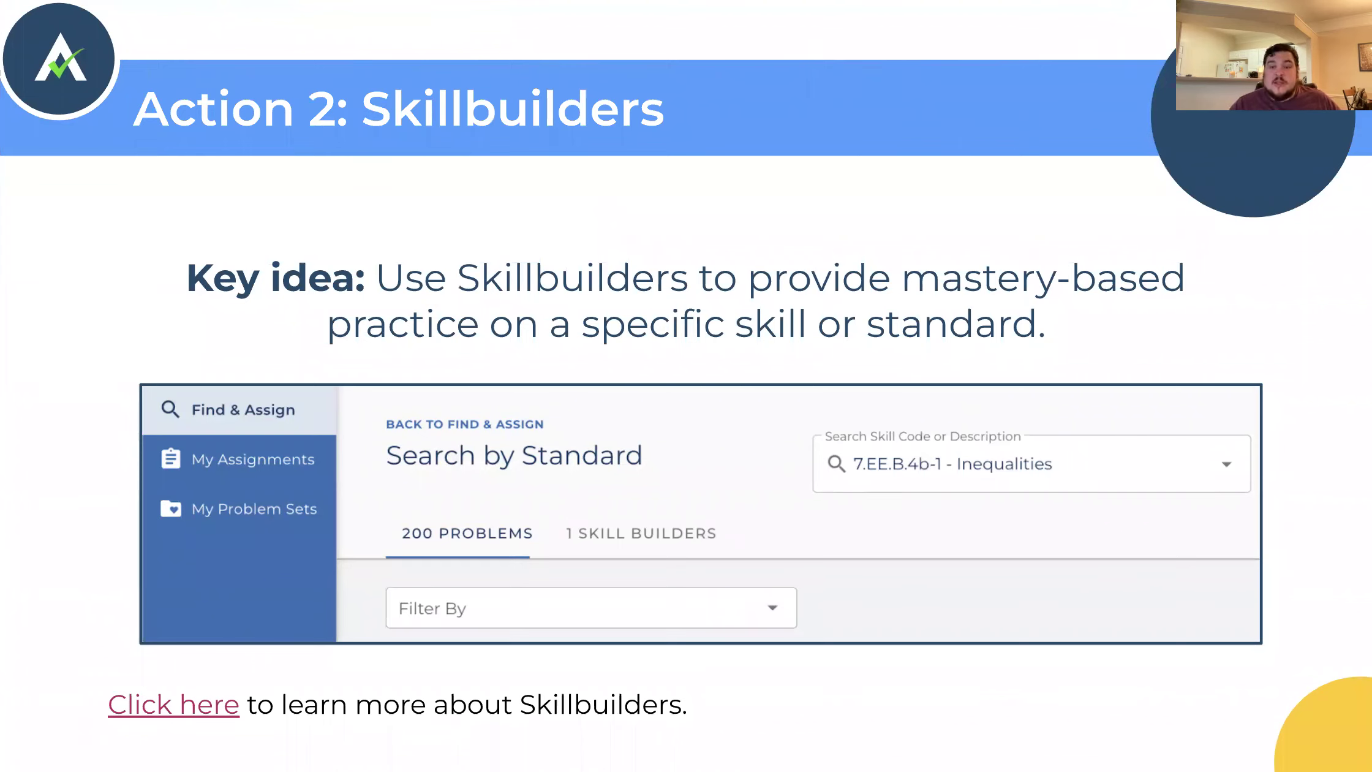
pyautogui.hotkey('ctrl', 'Left')
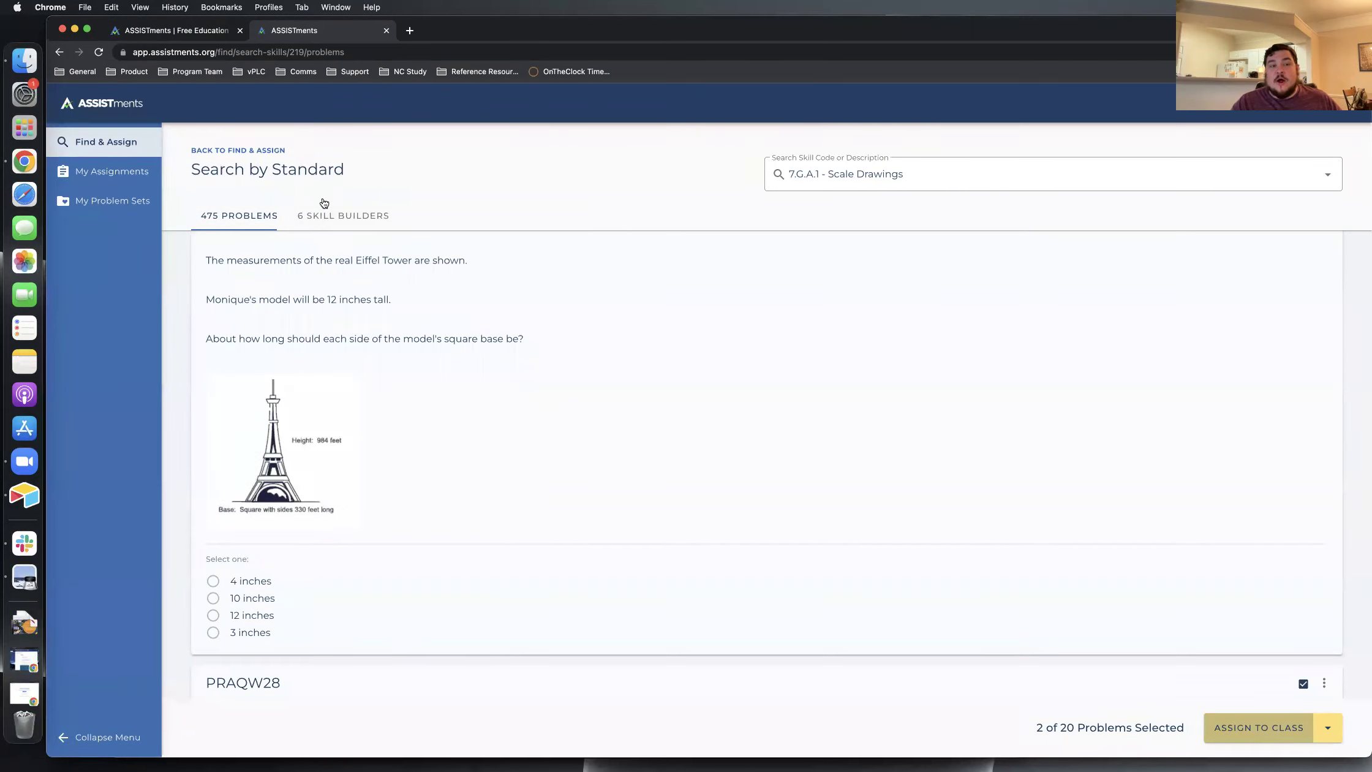
# Step: Open the Using Scale Factor 7.G.A.1 skill builder and look through its problems
pyautogui.click(366, 220)
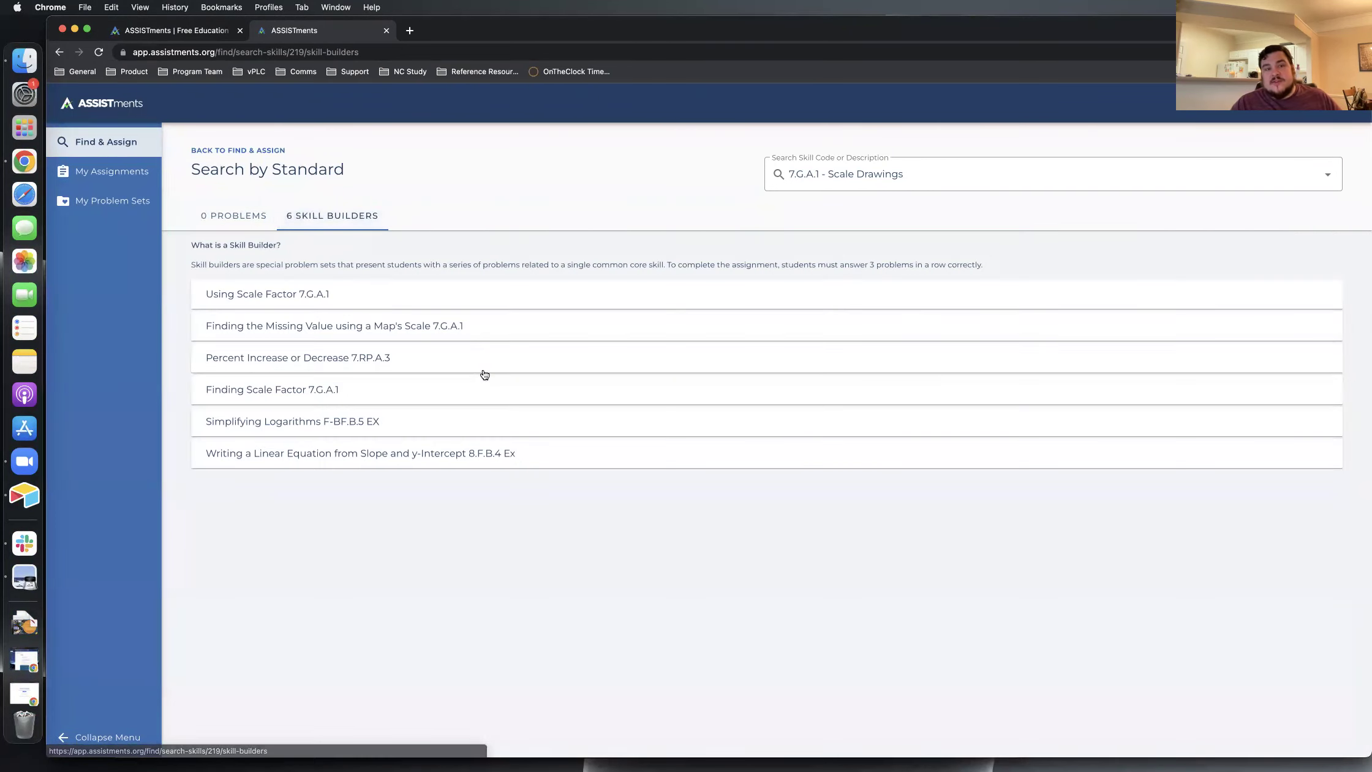
pyautogui.click(262, 296)
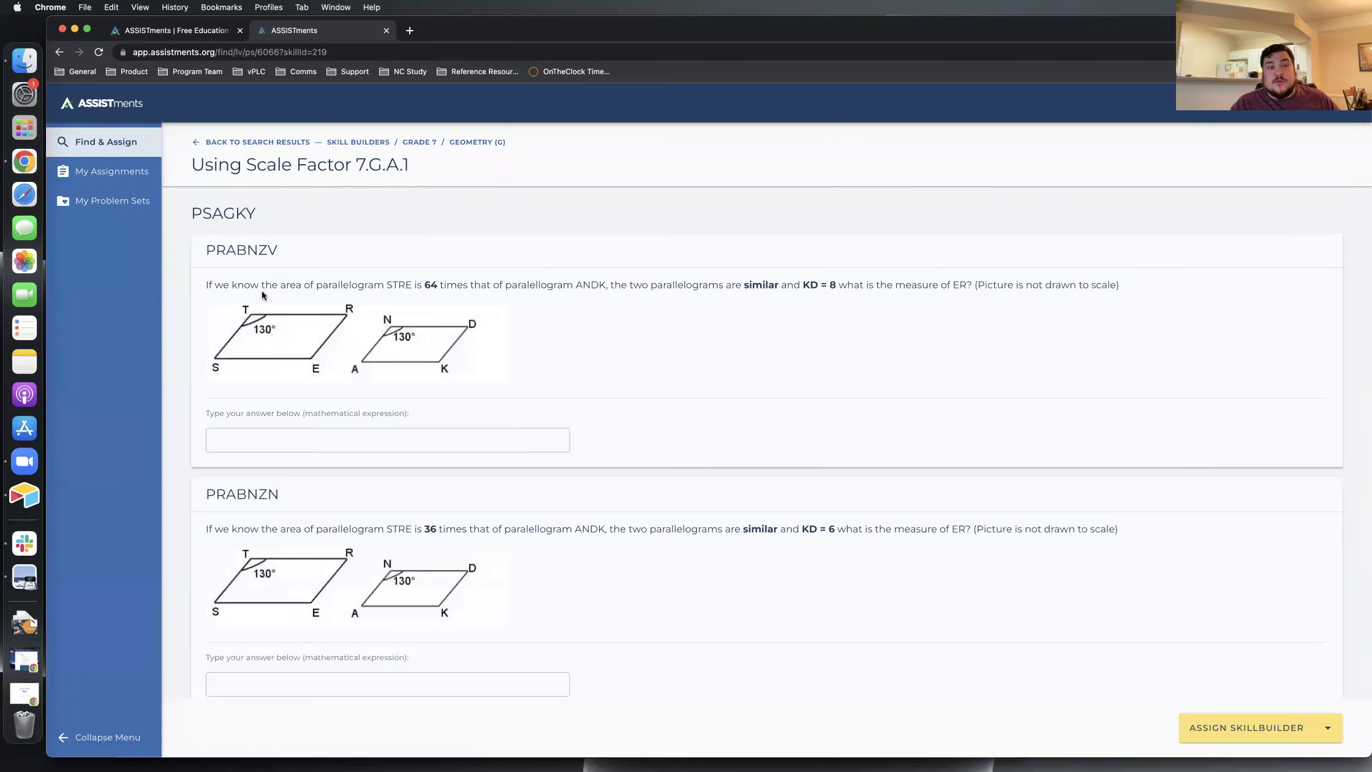
pyautogui.scroll(-5, 567, 457)
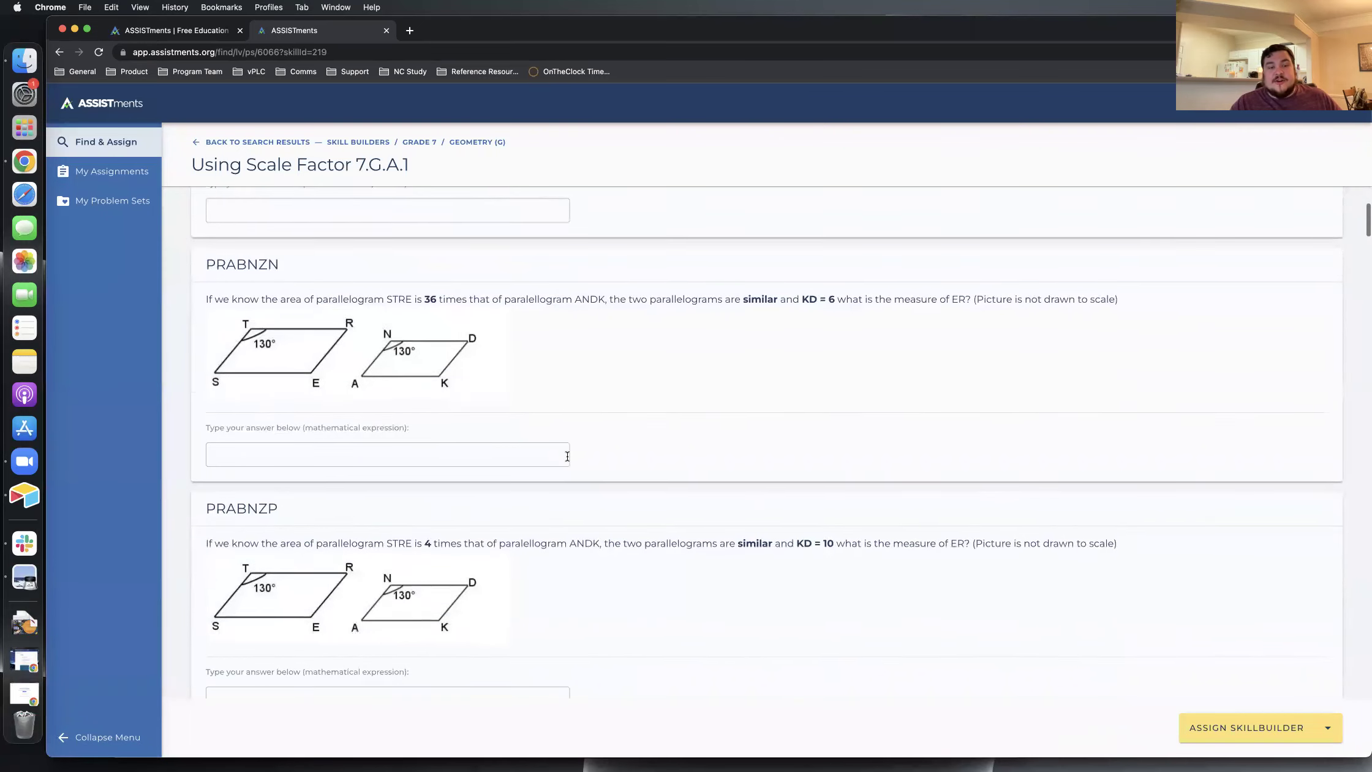
pyautogui.scroll(5, 582, 534)
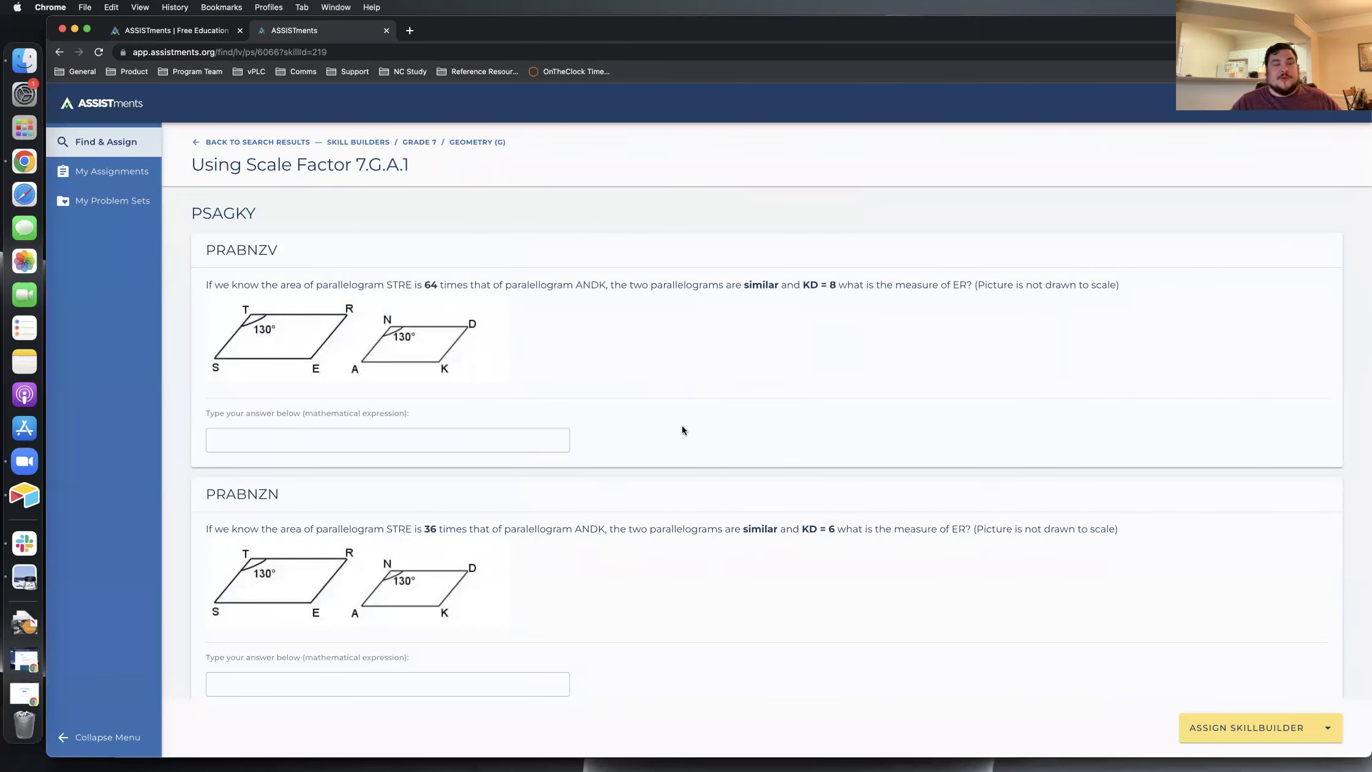
pyautogui.scroll(-1, 682, 429)
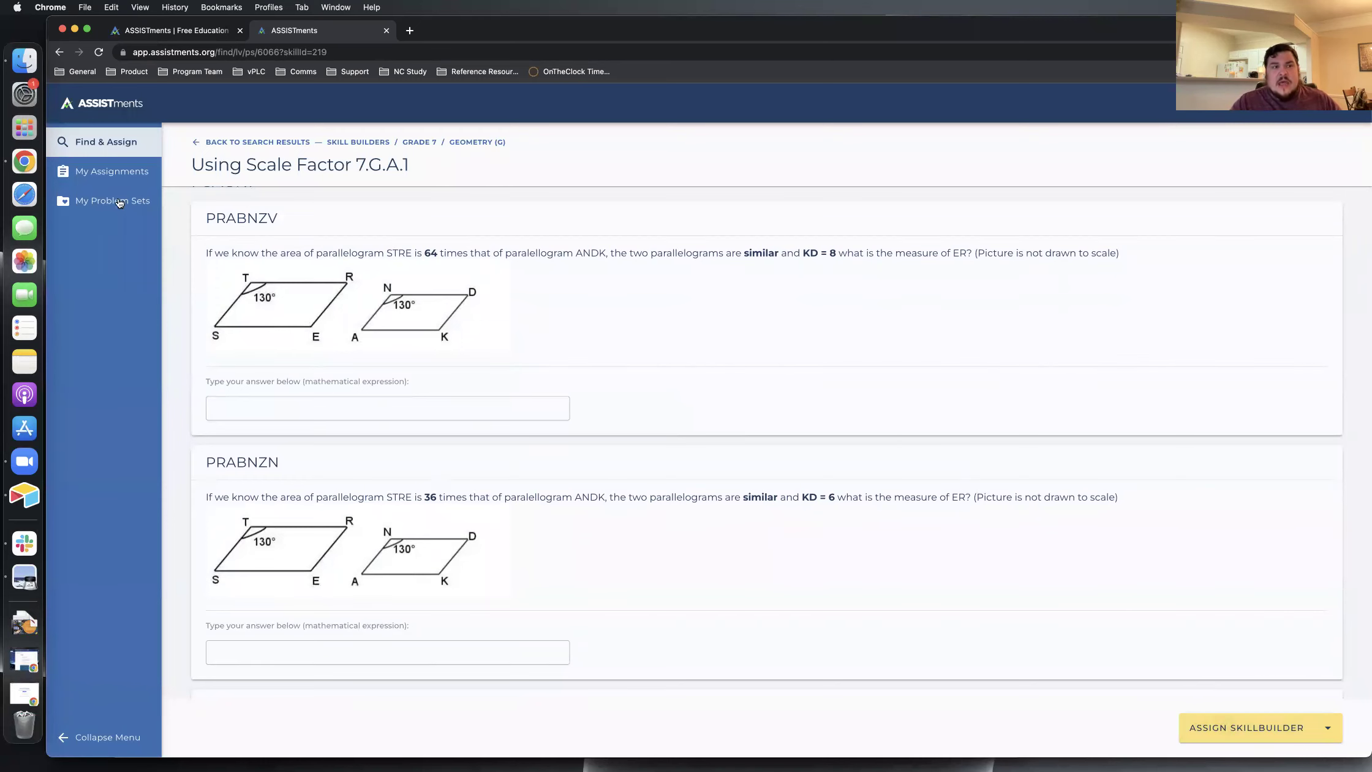
# Step: Expand the Skill Builders collection in the content overview, review its grade levels, and return to the search by standard
pyautogui.click(103, 147)
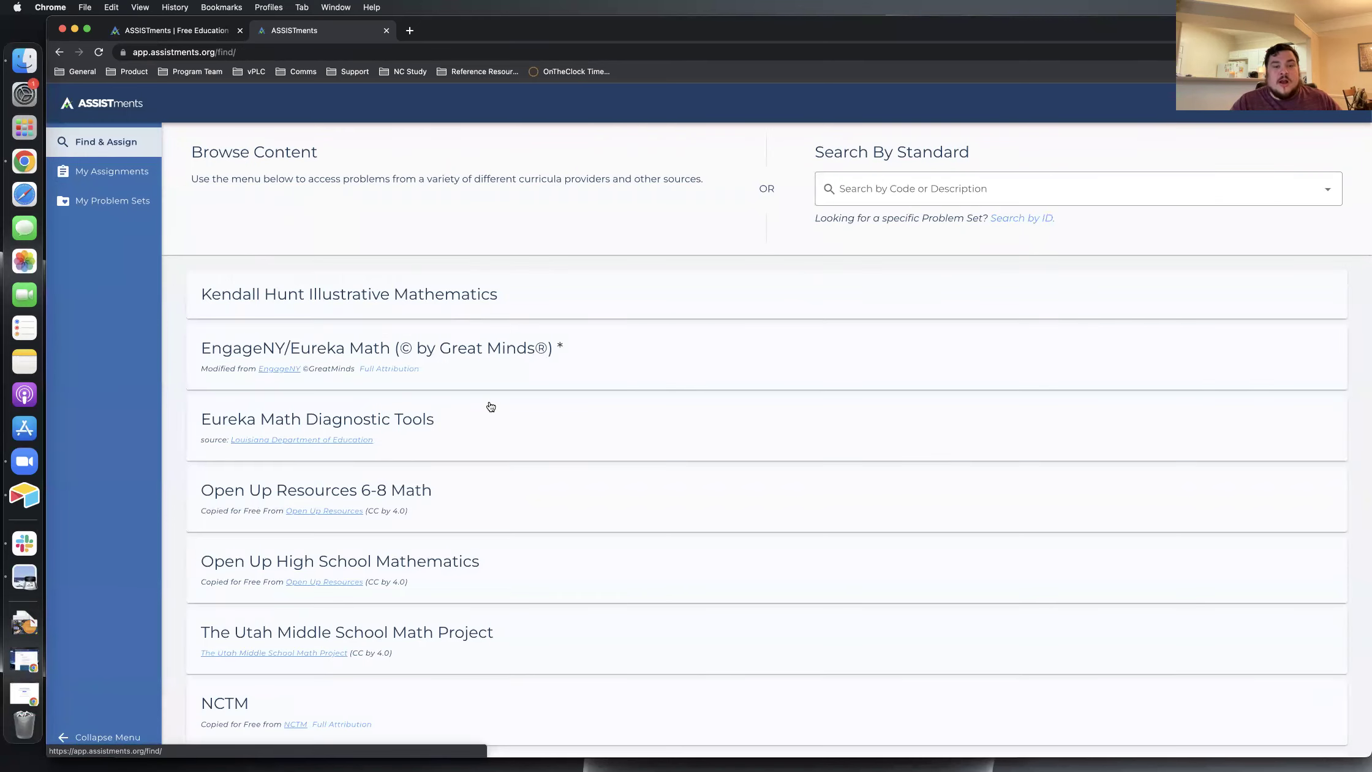
pyautogui.scroll(-5, 496, 452)
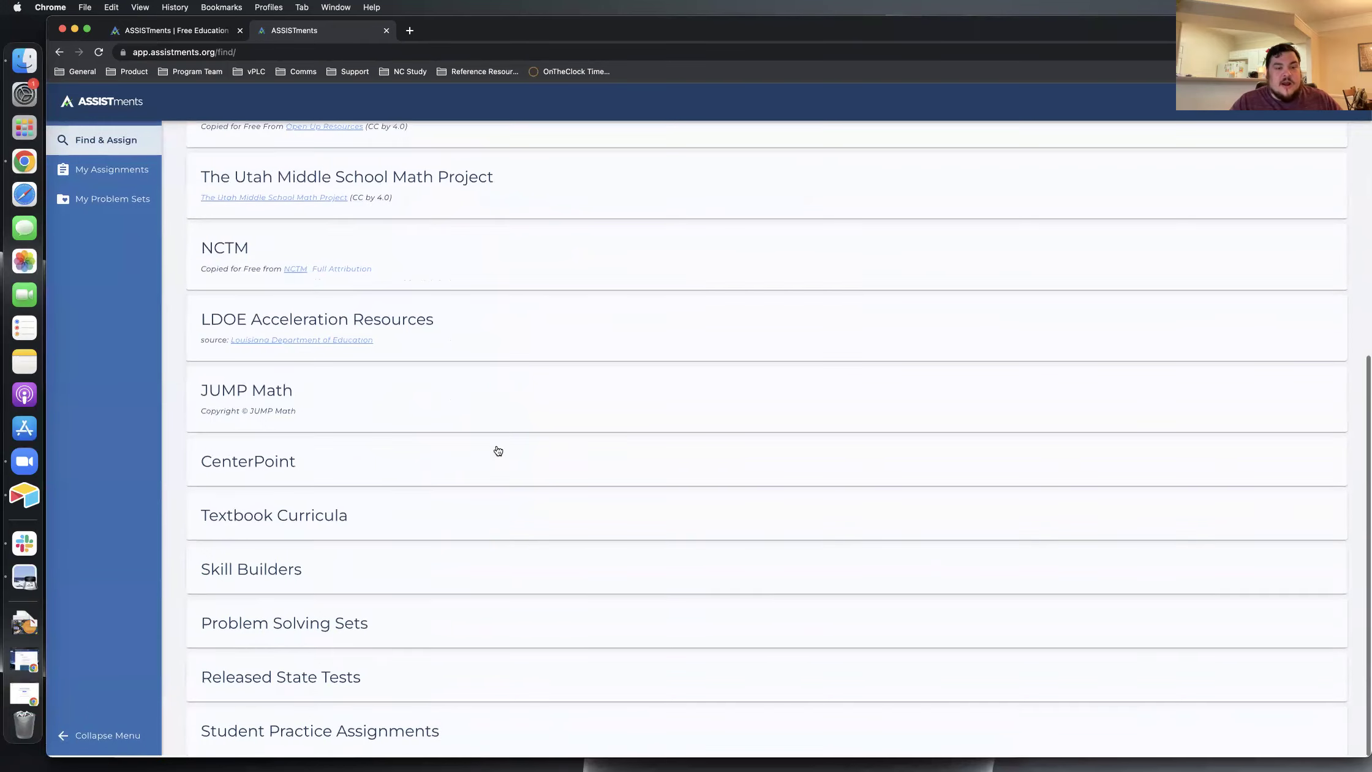
pyautogui.scroll(6, 398, 447)
pyautogui.scroll(-6, 398, 453)
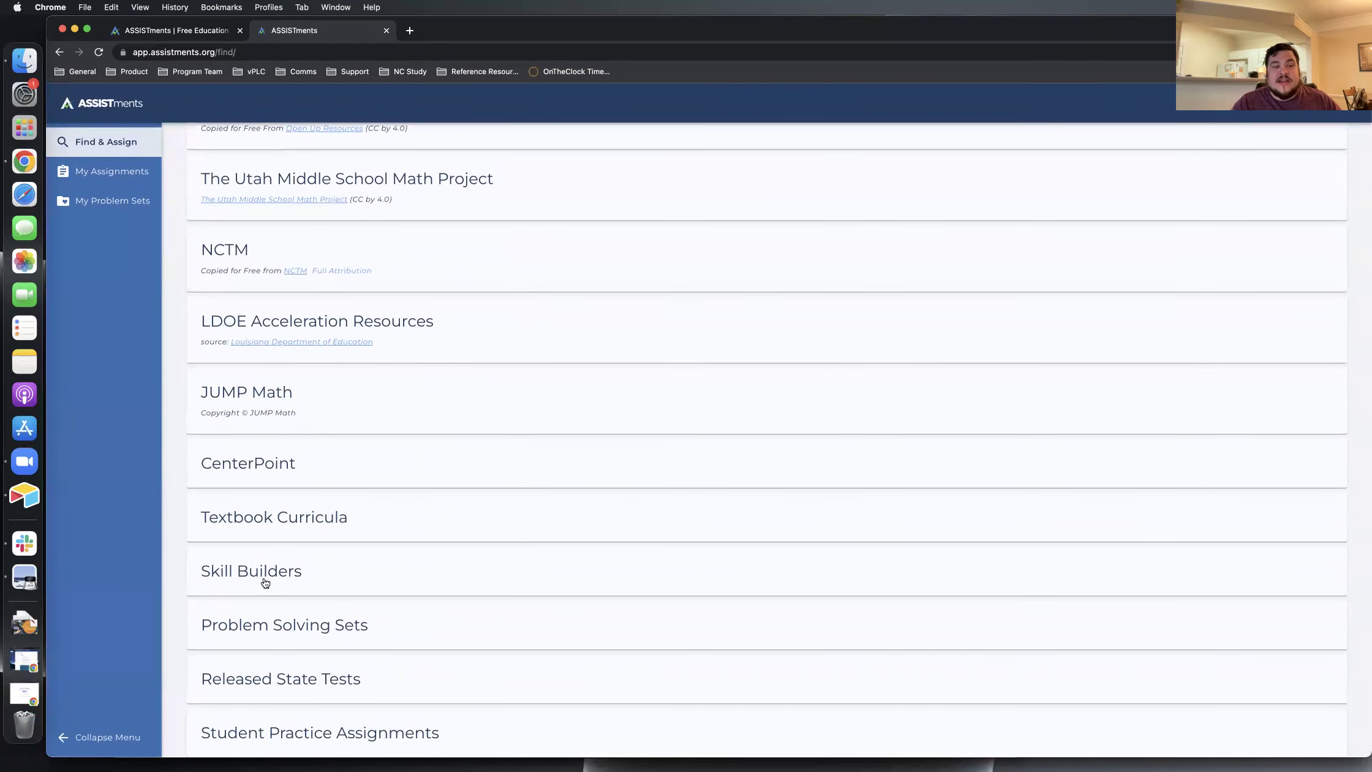
pyautogui.click(265, 587)
pyautogui.scroll(-3, 265, 583)
pyautogui.scroll(-3, 265, 582)
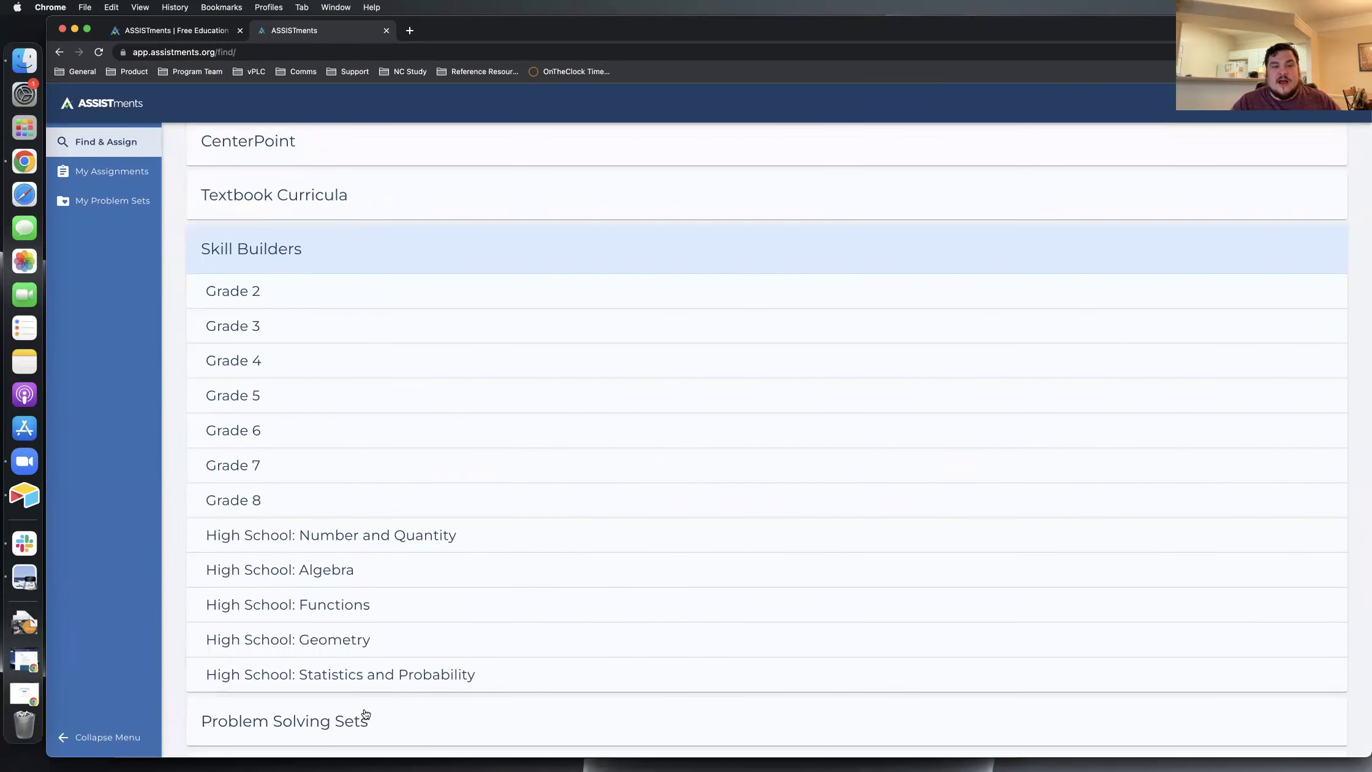
pyautogui.scroll(1, 475, 482)
pyautogui.scroll(15, 475, 482)
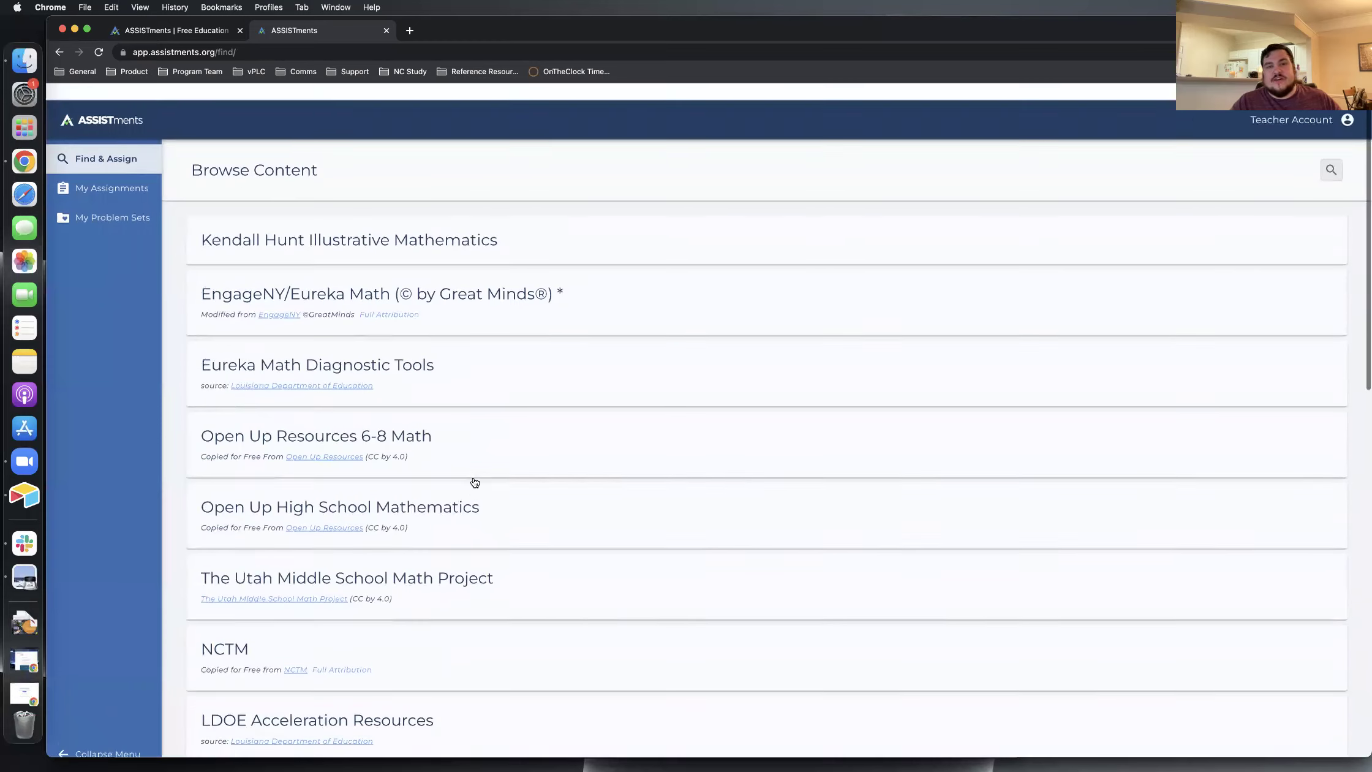
pyautogui.click(1330, 161)
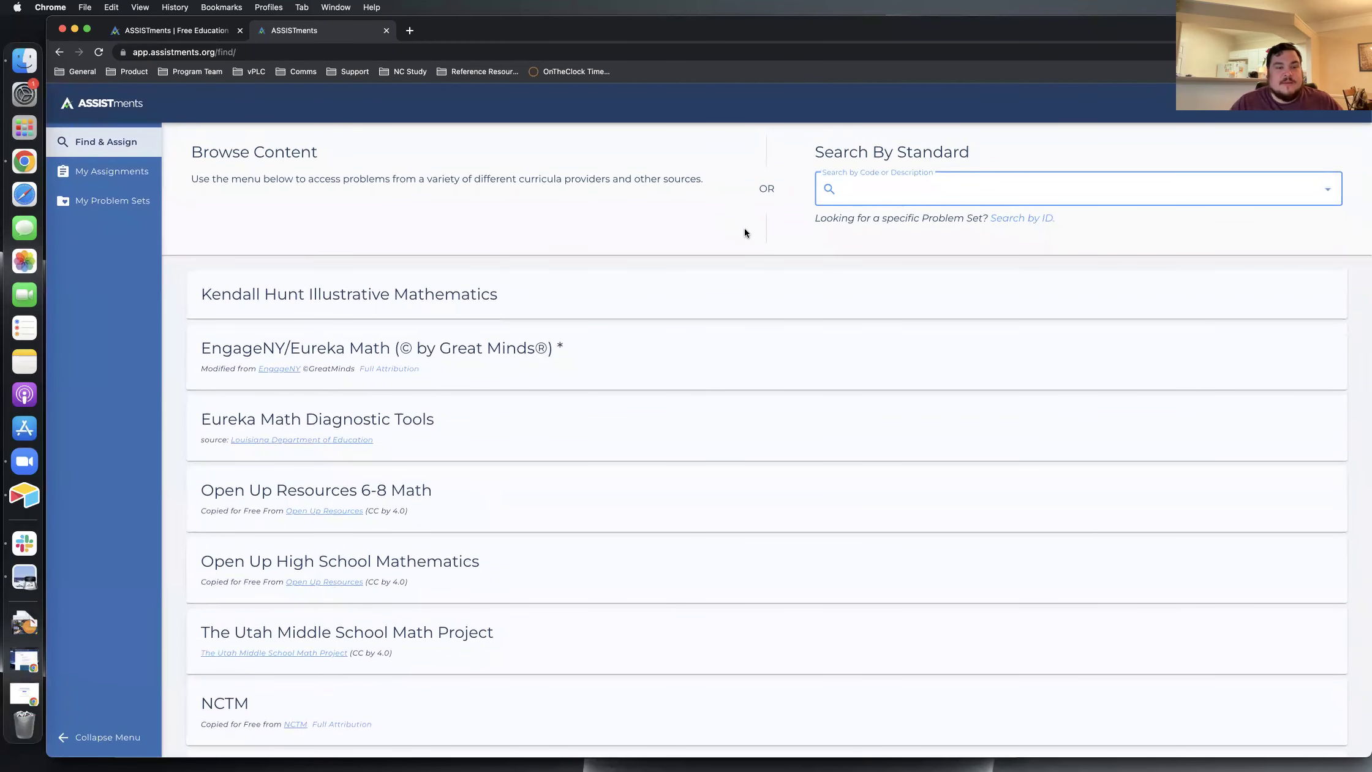
# Step: Show the Action 3 slide on creating custom problem sets in the presentation and switch back to ASSISTments in Chrome
pyautogui.hotkey('ctrl', 'Right')
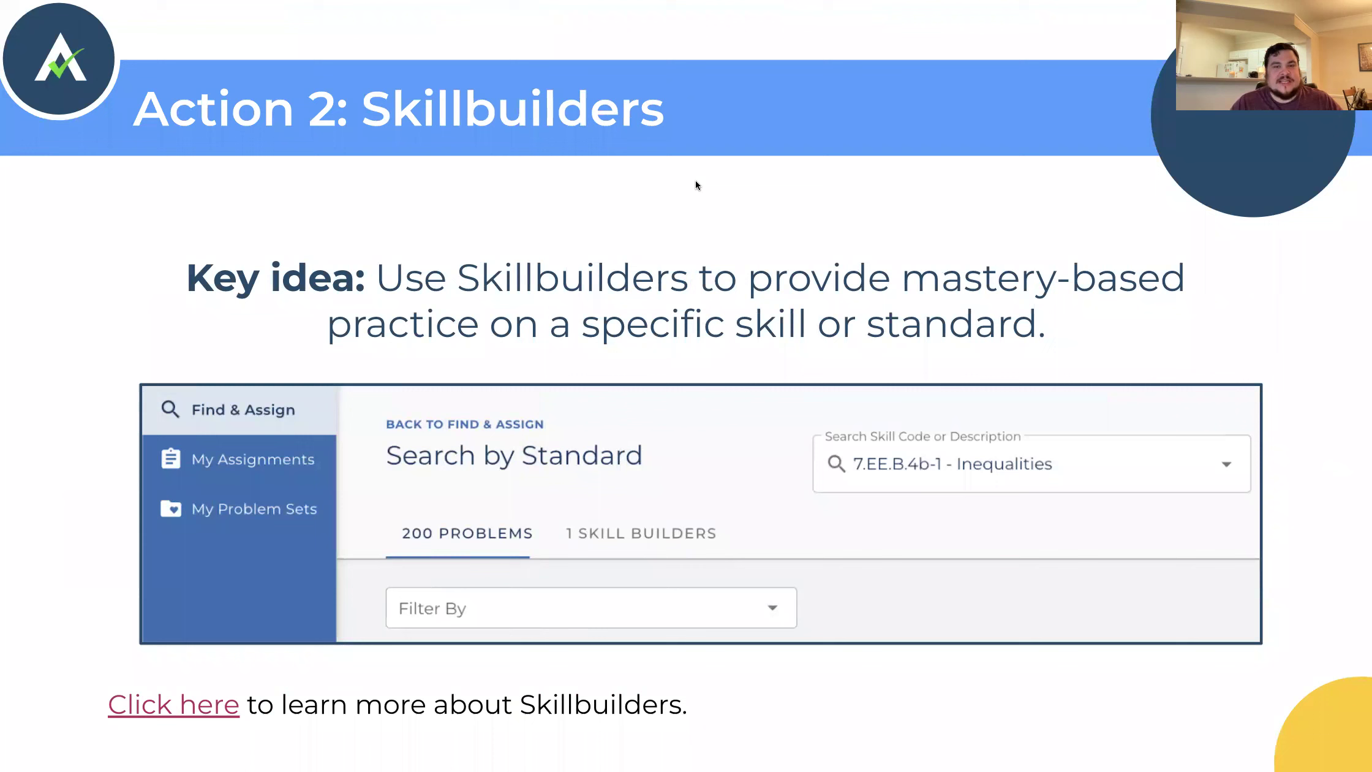
pyautogui.press('Right')
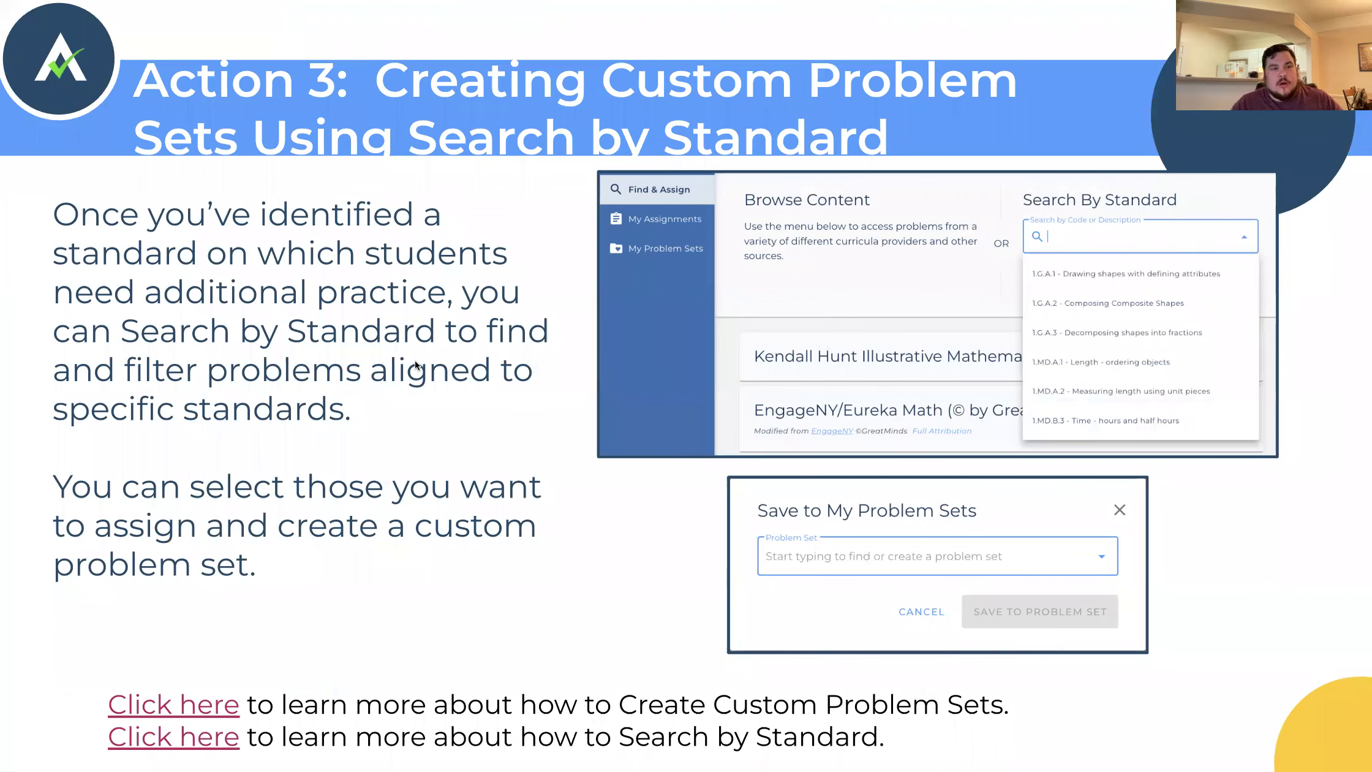
pyautogui.hotkey('ctrl', 'Left')
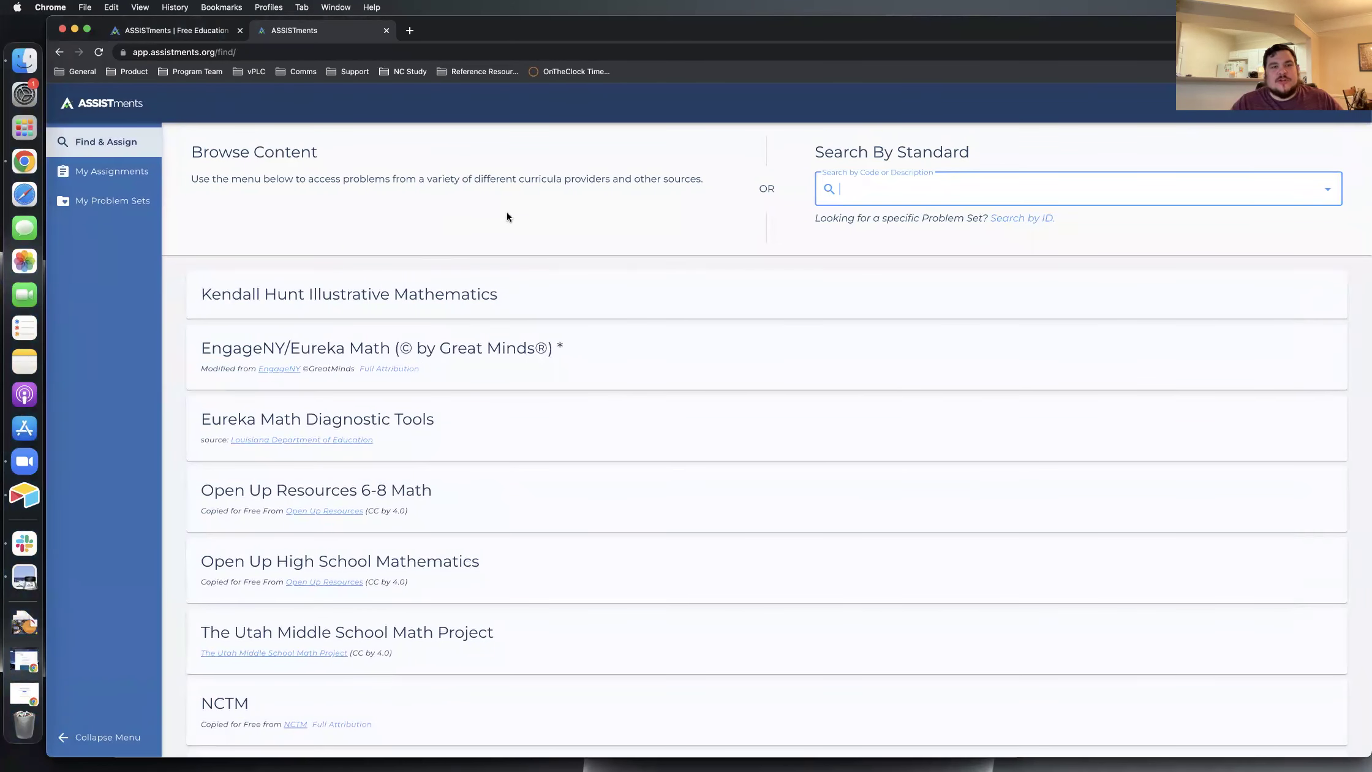
# Step: Open the report for the IM G7 Proportional Relationships assignment and view its scores by standard
pyautogui.click(124, 177)
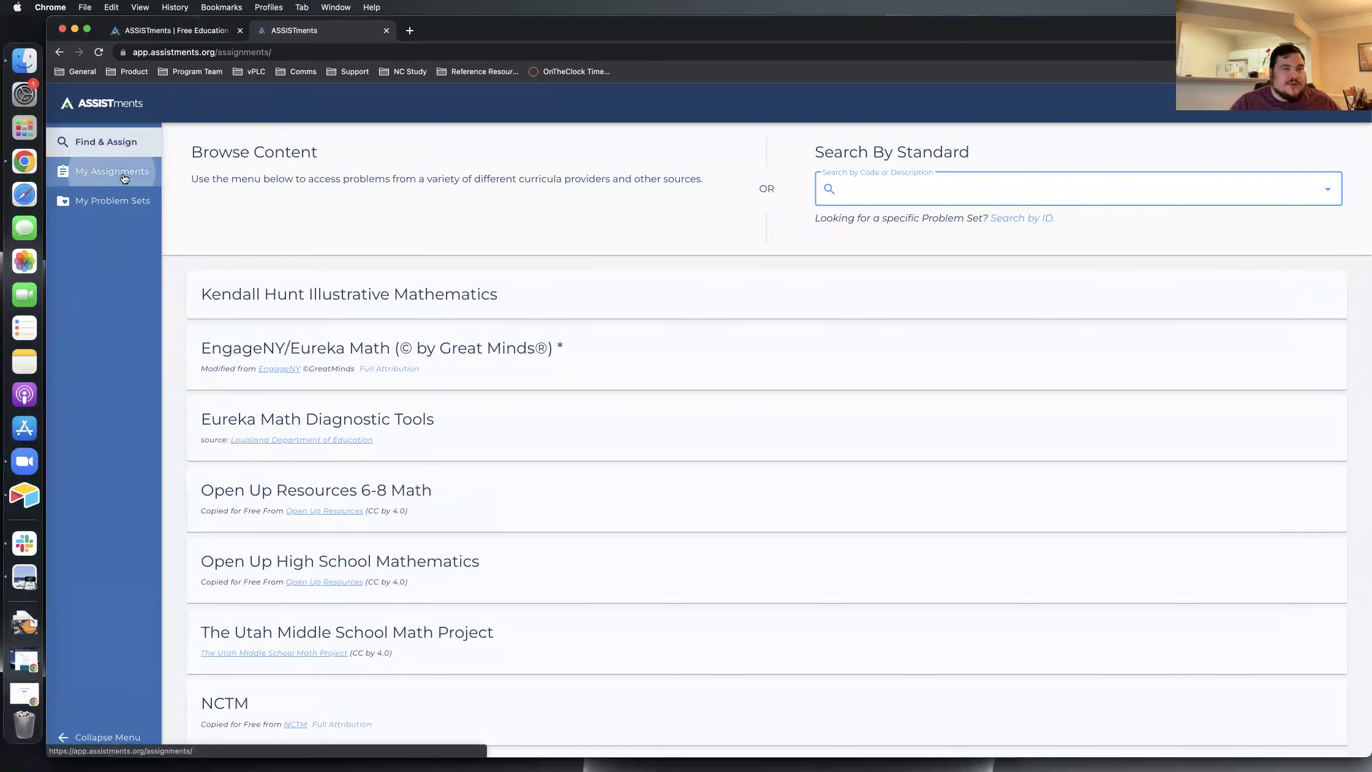
pyautogui.scroll(-5, 464, 487)
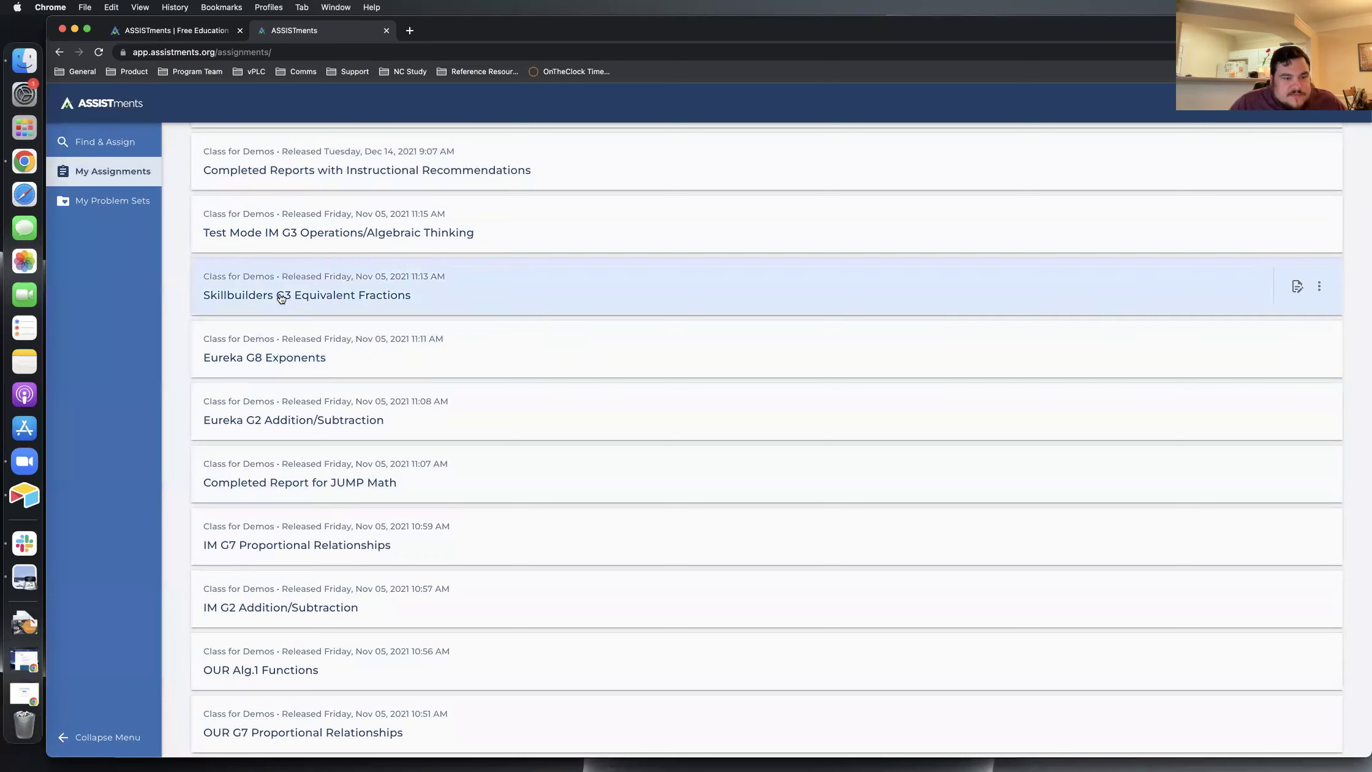
pyautogui.click(324, 541)
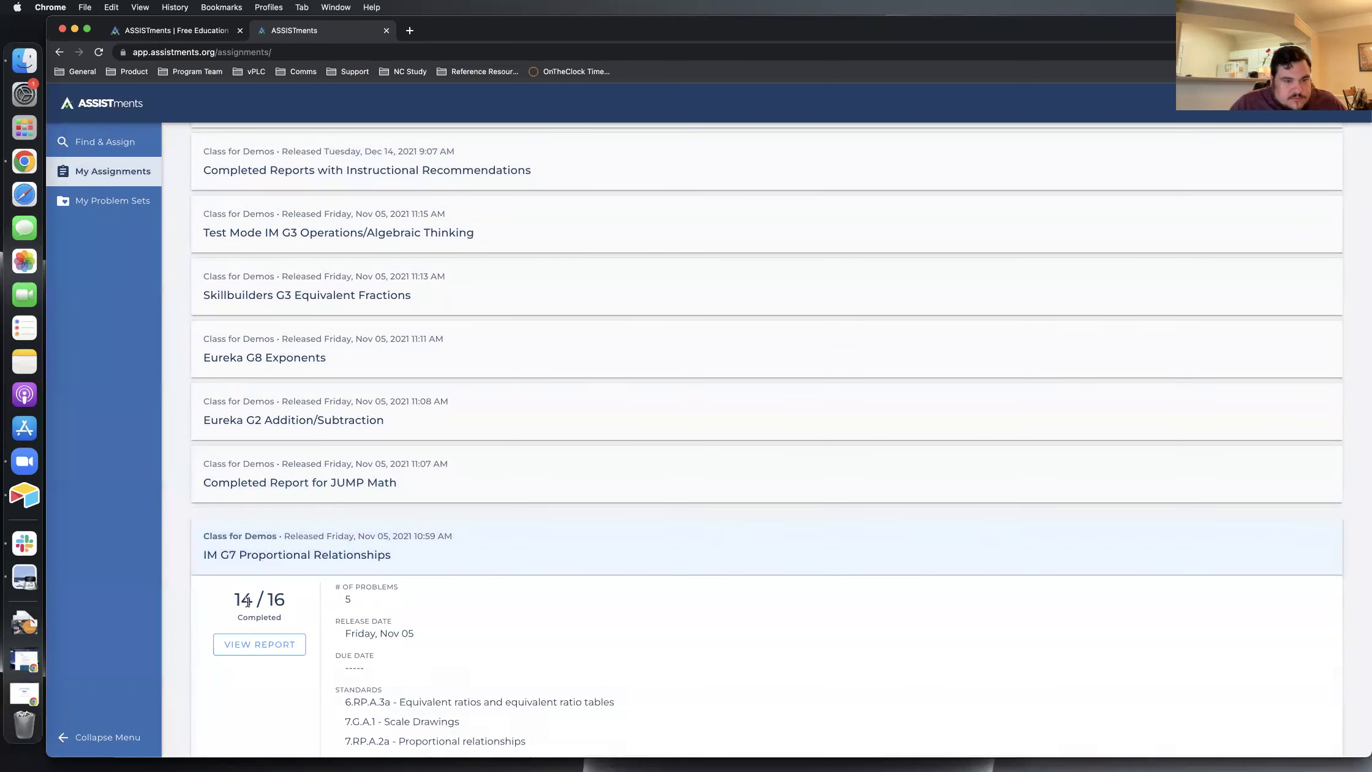
pyautogui.click(253, 644)
pyautogui.click(320, 197)
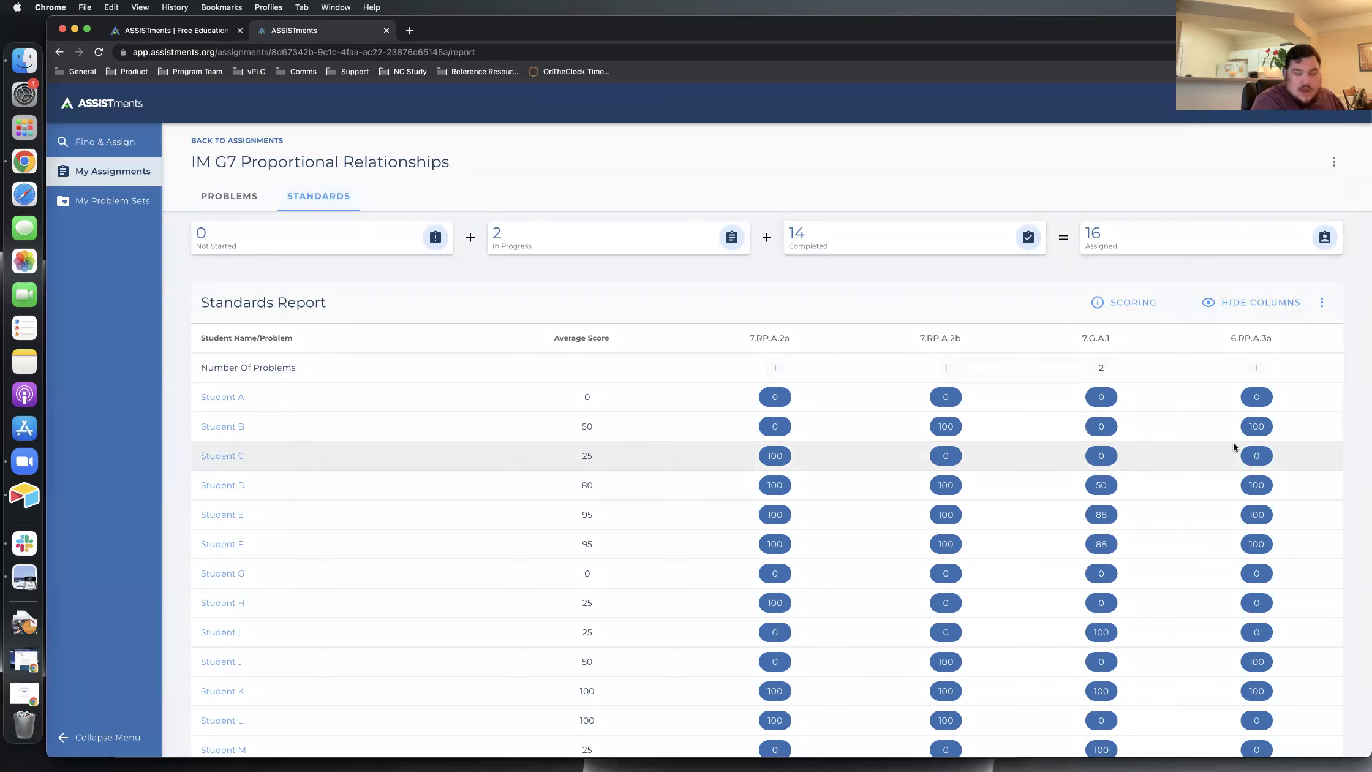
# Step: Search the content by standard for 7.G.A.1 - Scale Drawings
pyautogui.click(102, 141)
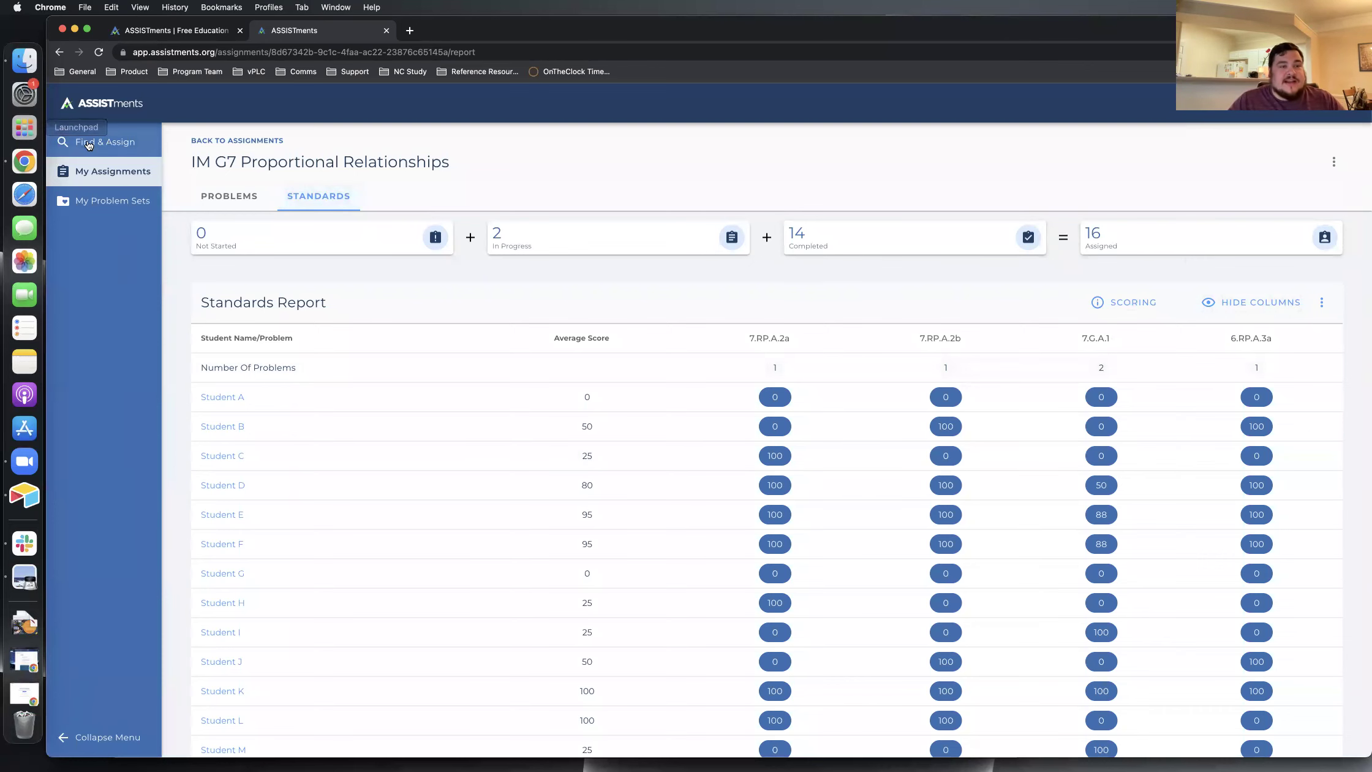
pyautogui.click(872, 193)
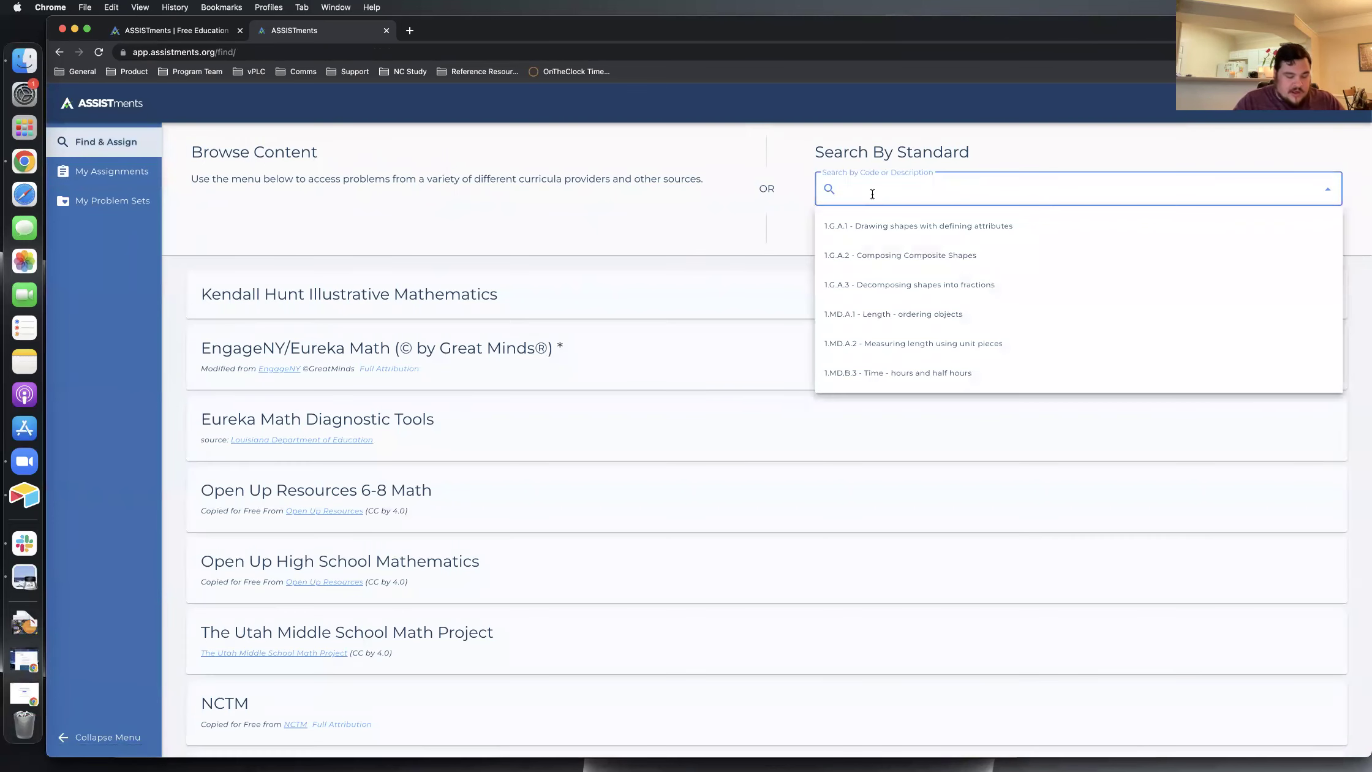
pyautogui.write('7.g.')
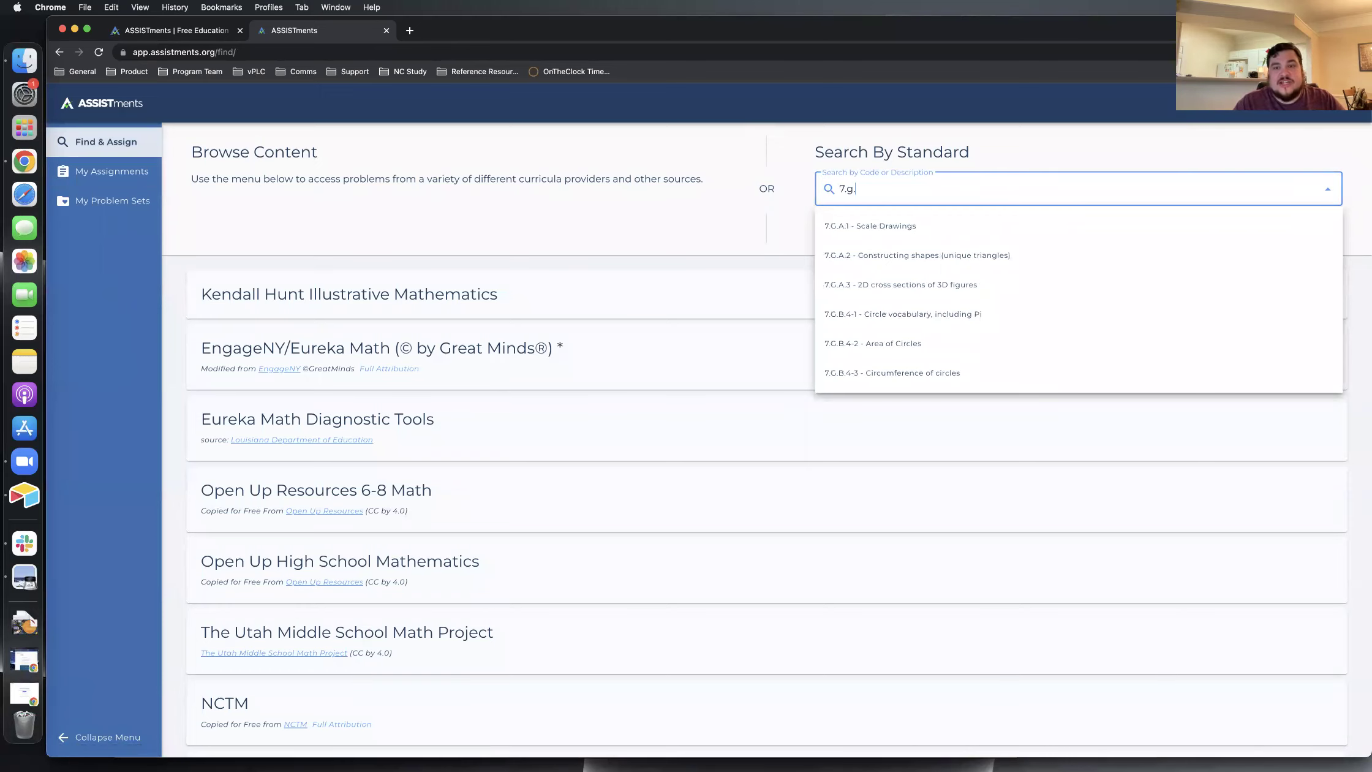
pyautogui.write('a.1')
pyautogui.click(851, 228)
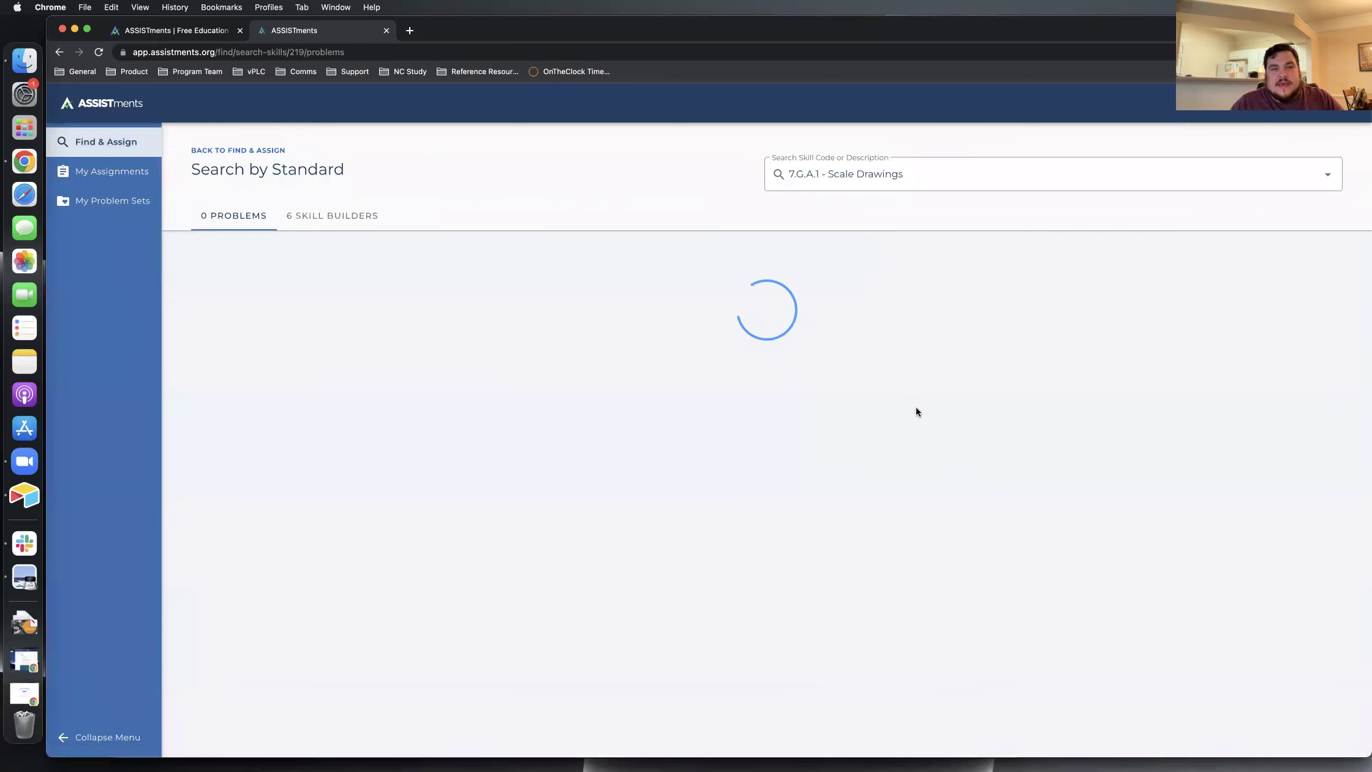
# Step: Select problem PRAQW28, about the area of square B, in the 7.G.A.1 problem list
pyautogui.click(1302, 302)
pyautogui.click(1302, 302)
pyautogui.scroll(-5, 1274, 490)
pyautogui.click(1303, 519)
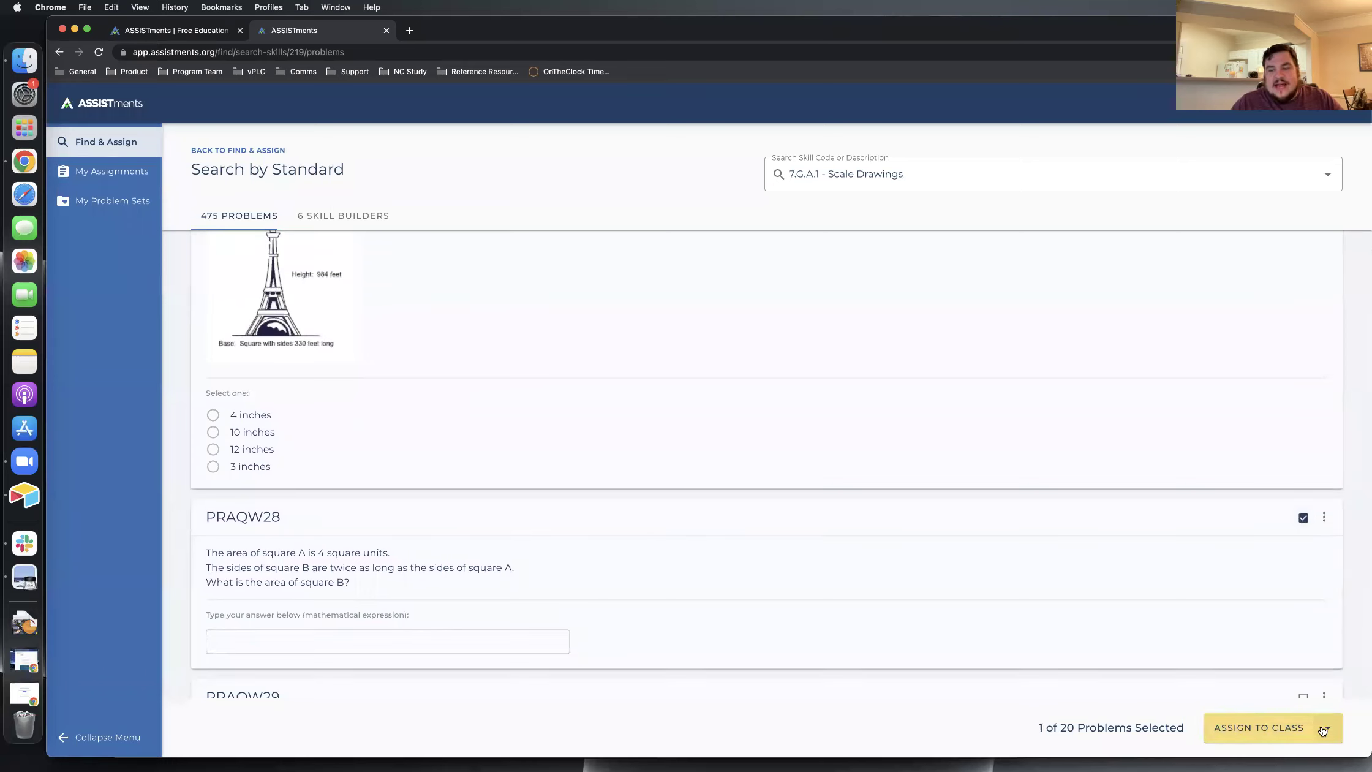
pyautogui.click(1232, 732)
pyautogui.click(1237, 703)
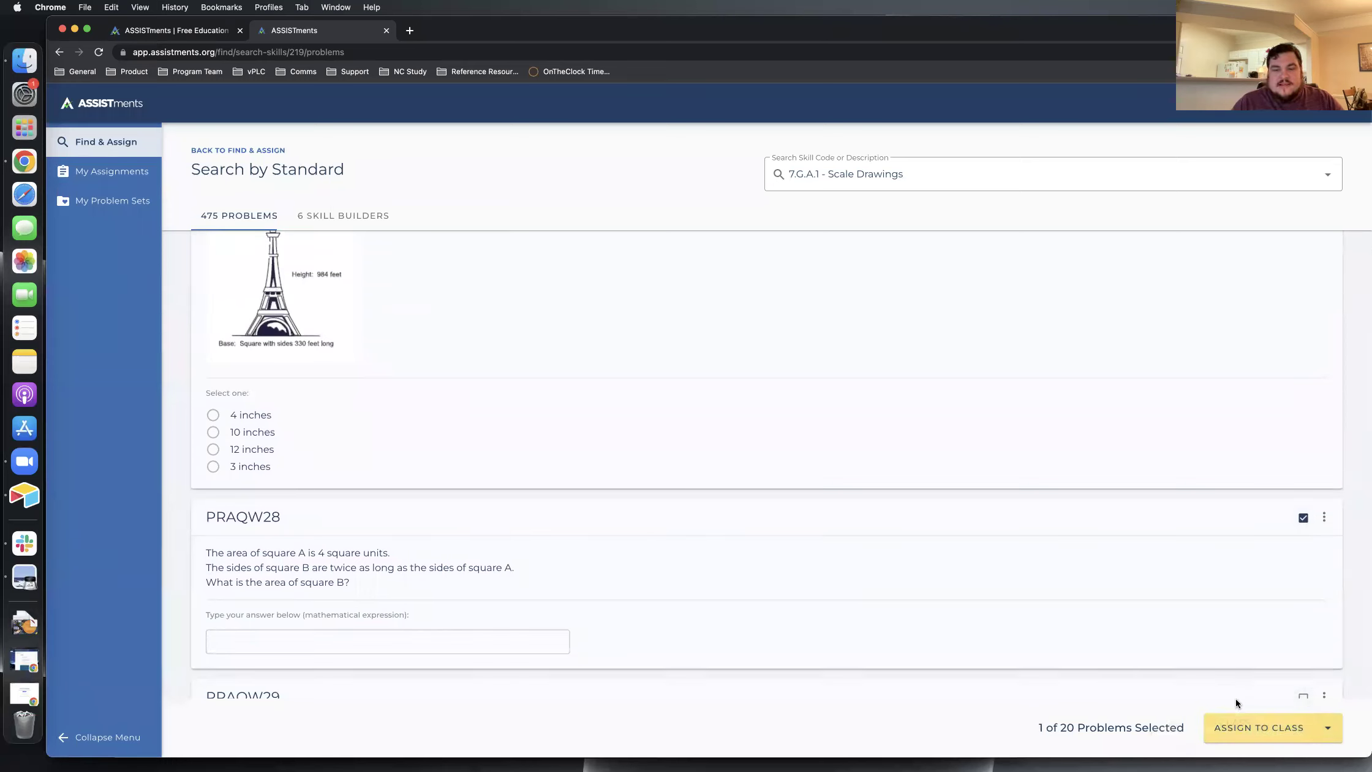
# Step: Save the selected problem to a new problem set named Targeted Standards Review
pyautogui.click(1329, 733)
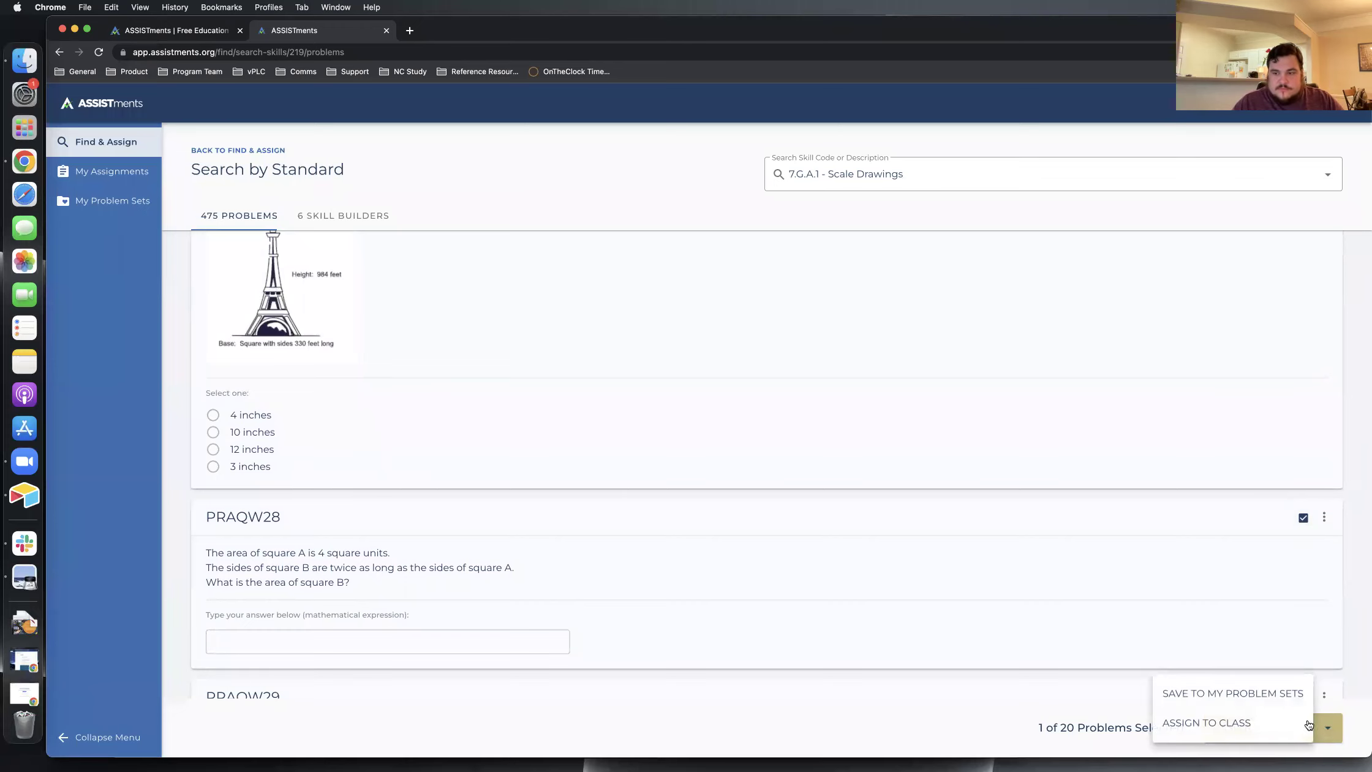
pyautogui.click(1214, 694)
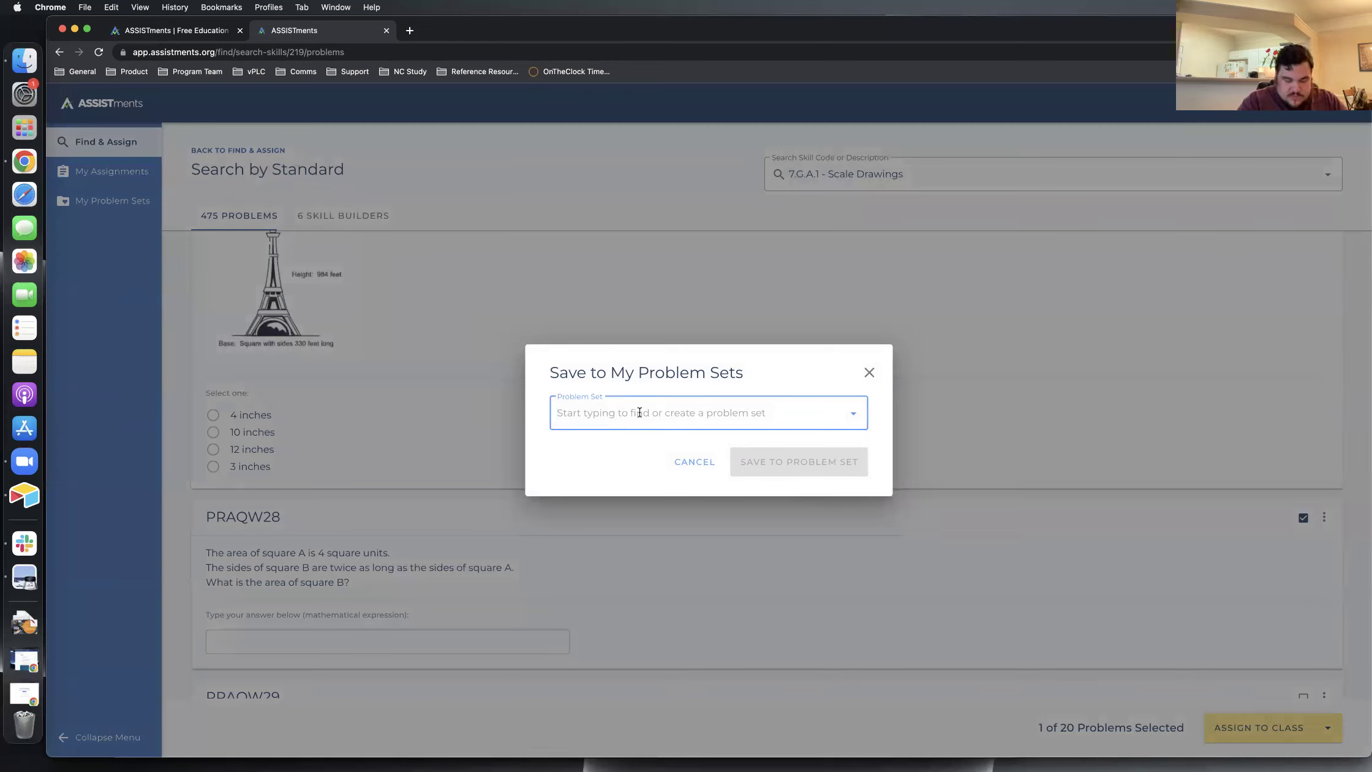
pyautogui.write('Targeted Standards Review')
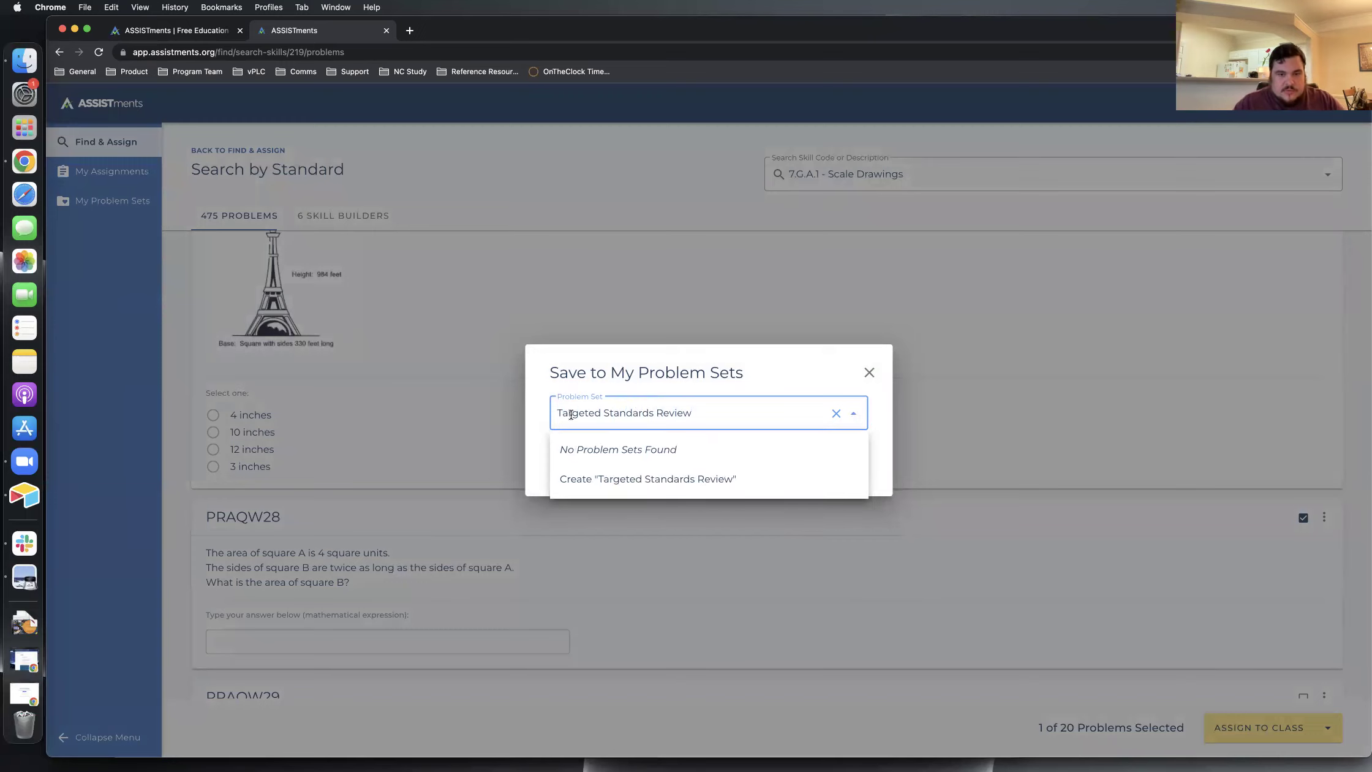
pyautogui.click(645, 484)
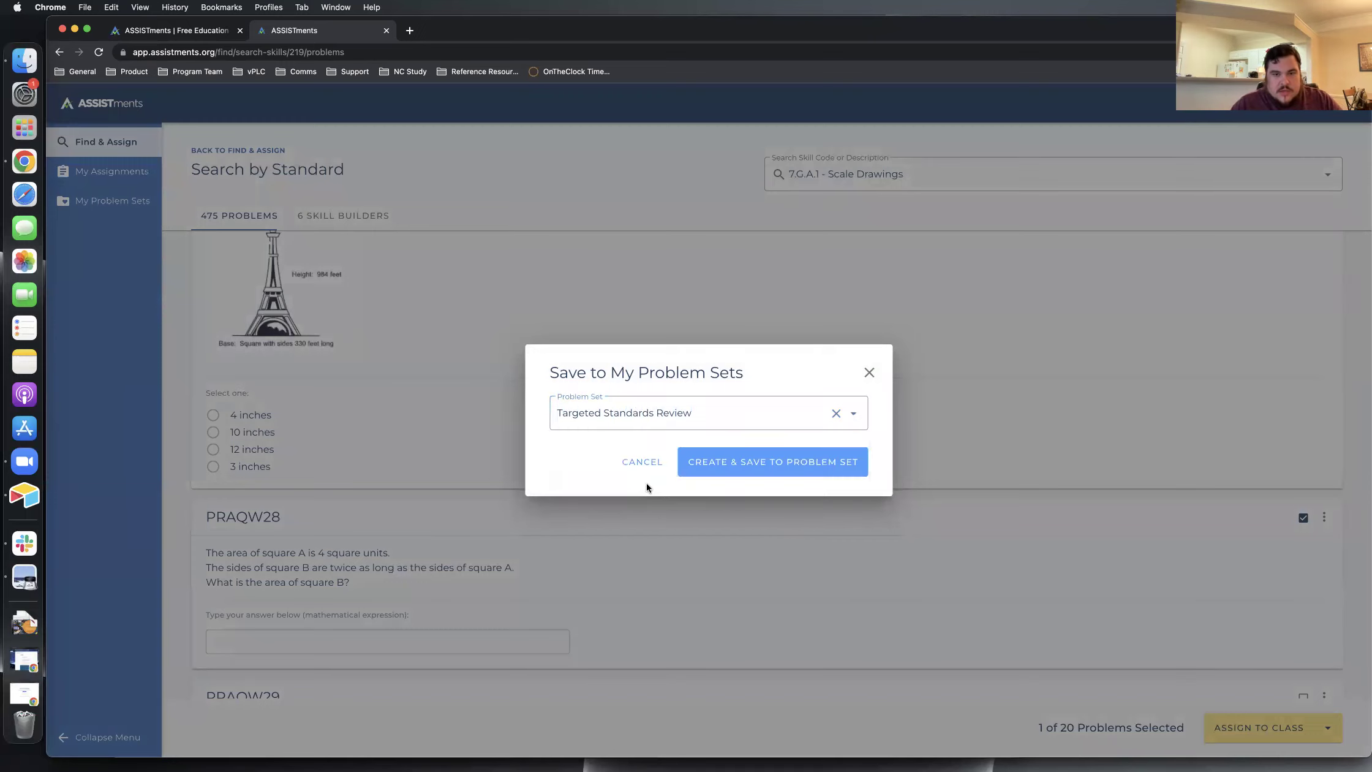
pyautogui.click(729, 469)
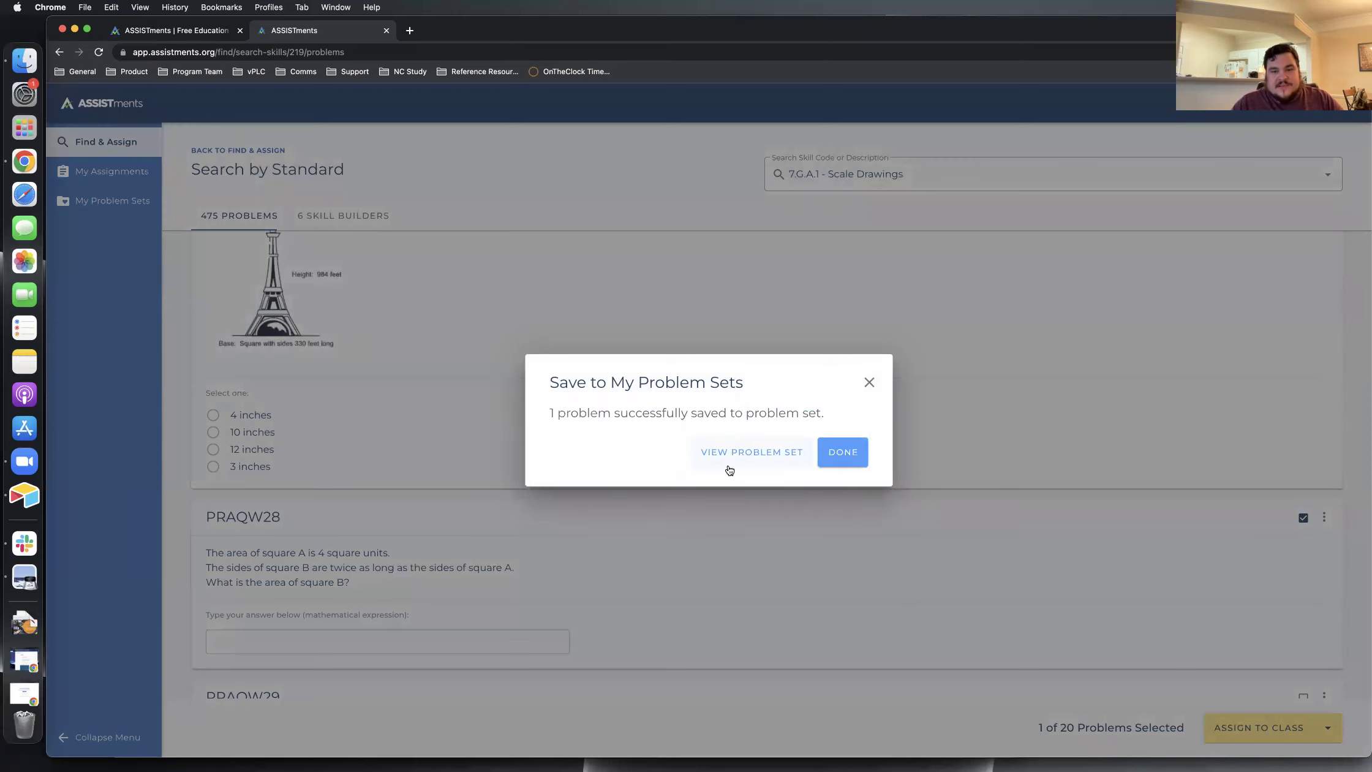
pyautogui.click(828, 457)
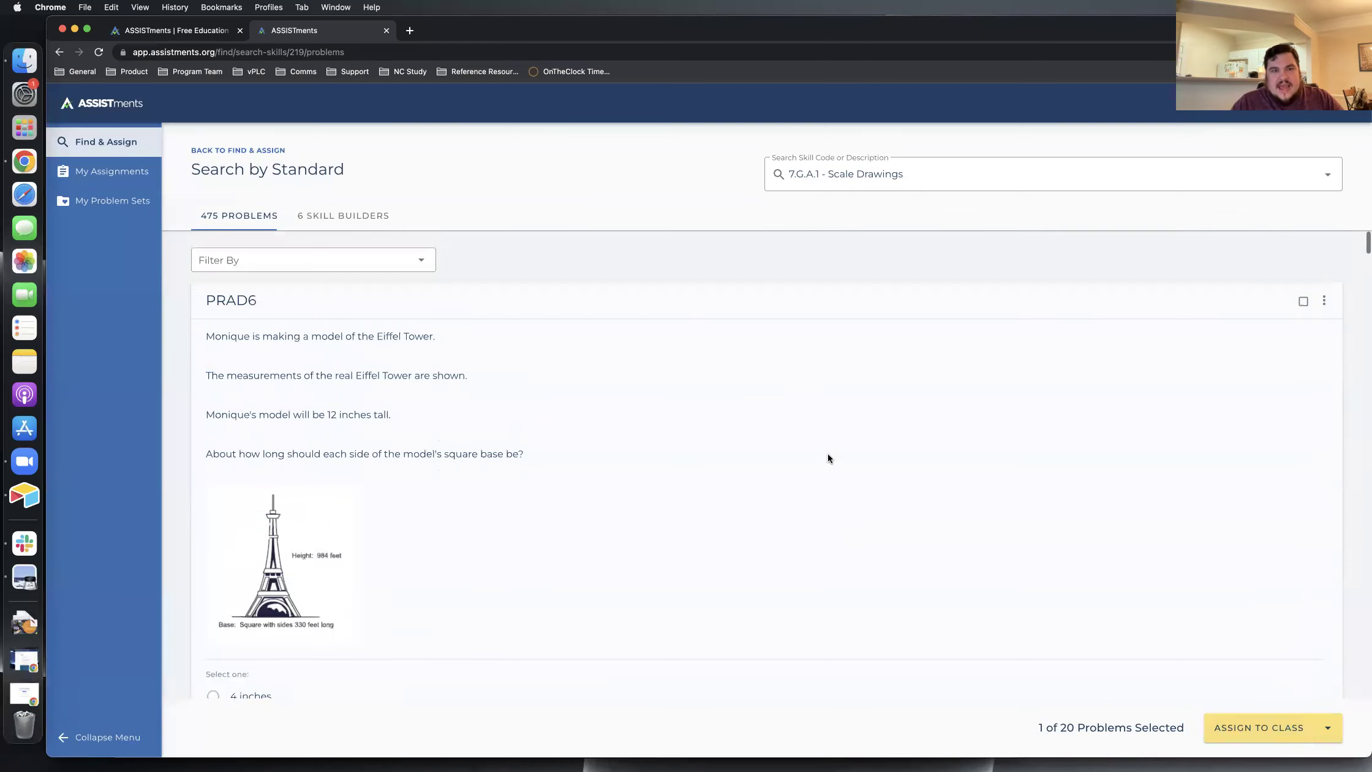
# Step: Change the searched standard to 6.RP.A.3a - Equivalent ratios and equivalent ratio tables
pyautogui.click(832, 182)
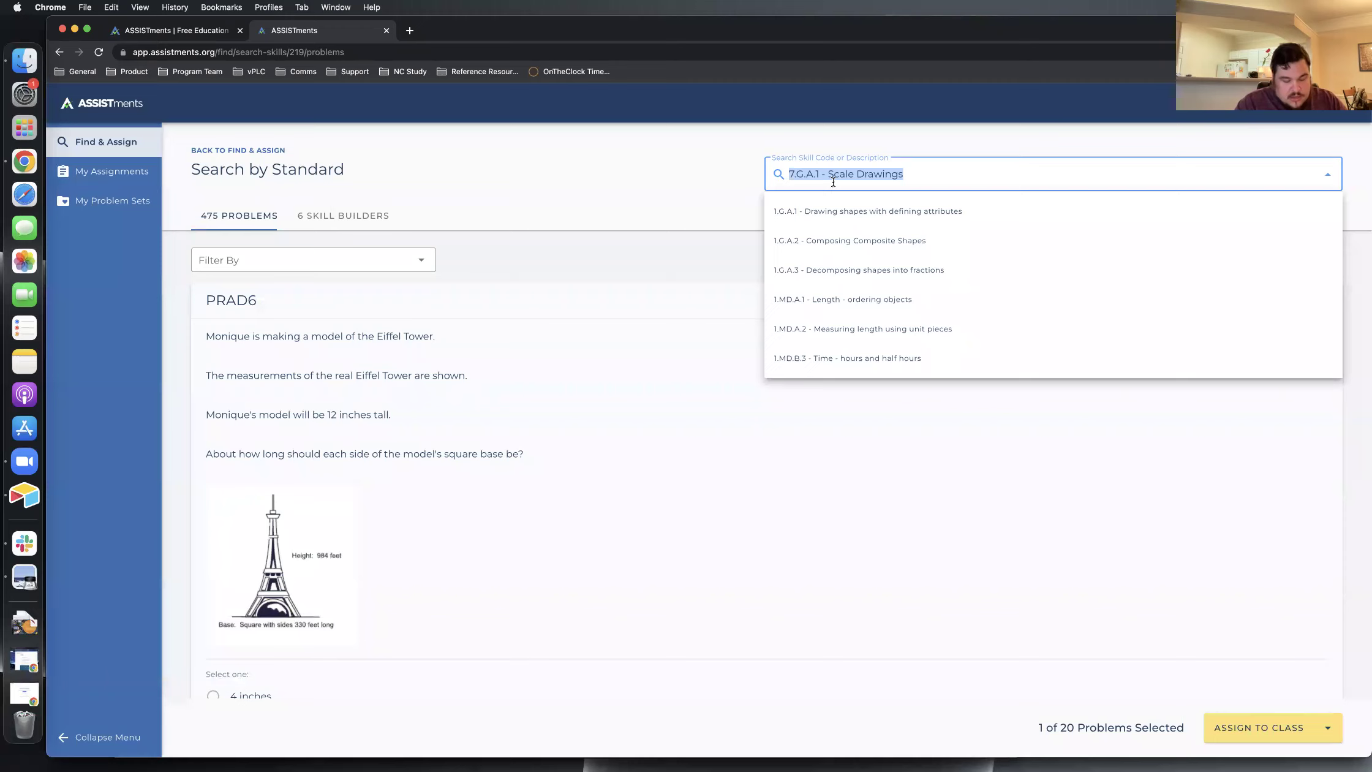
pyautogui.write('6.pr.')
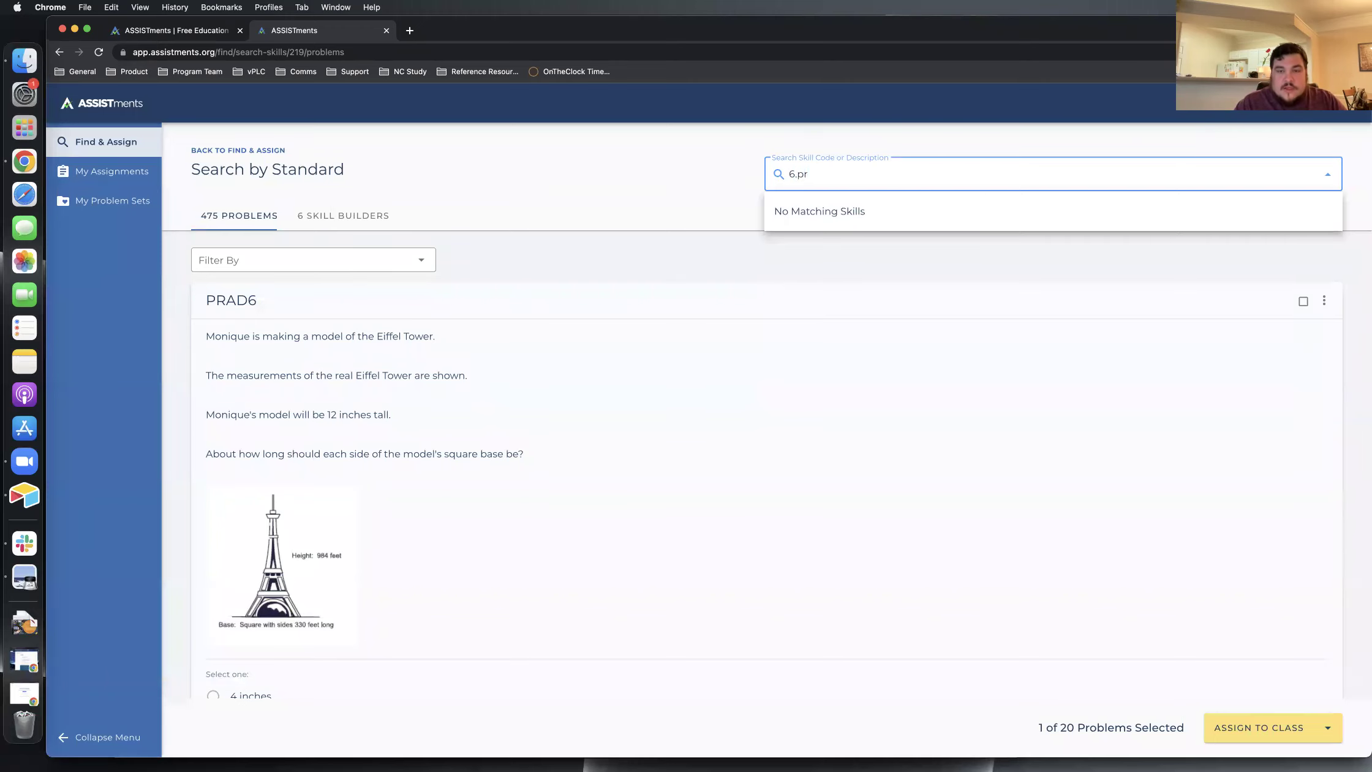
pyautogui.press('BackSpace')
pyautogui.press('BackSpace')
pyautogui.write('rp')
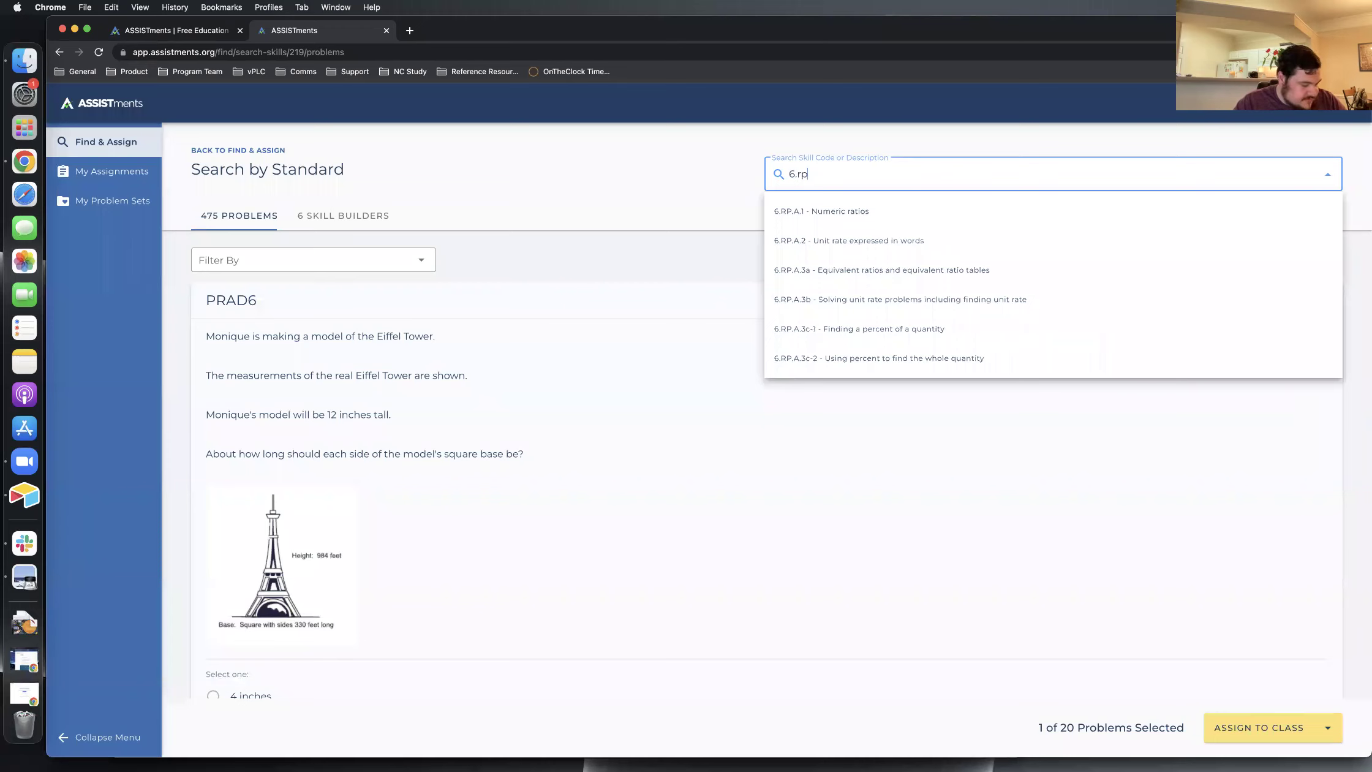
pyautogui.write('.a.')
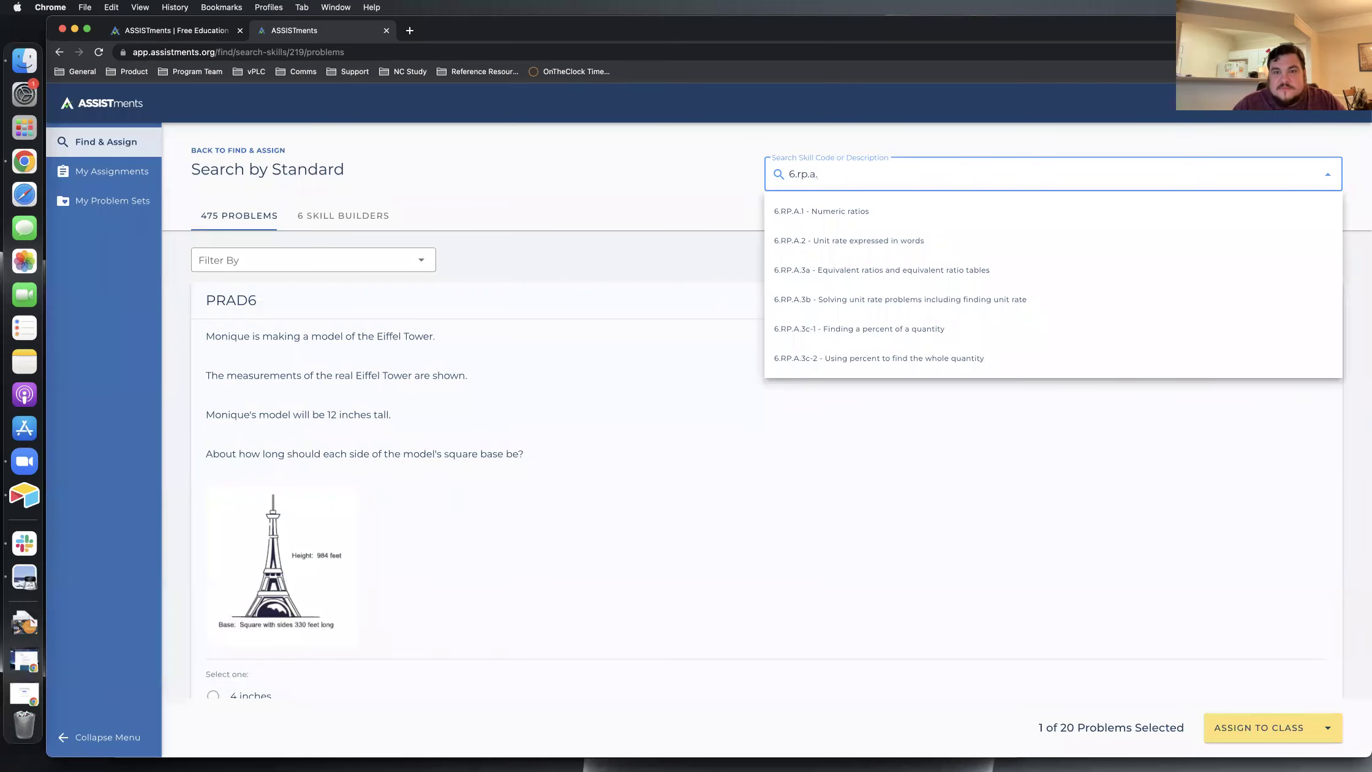
pyautogui.click(824, 280)
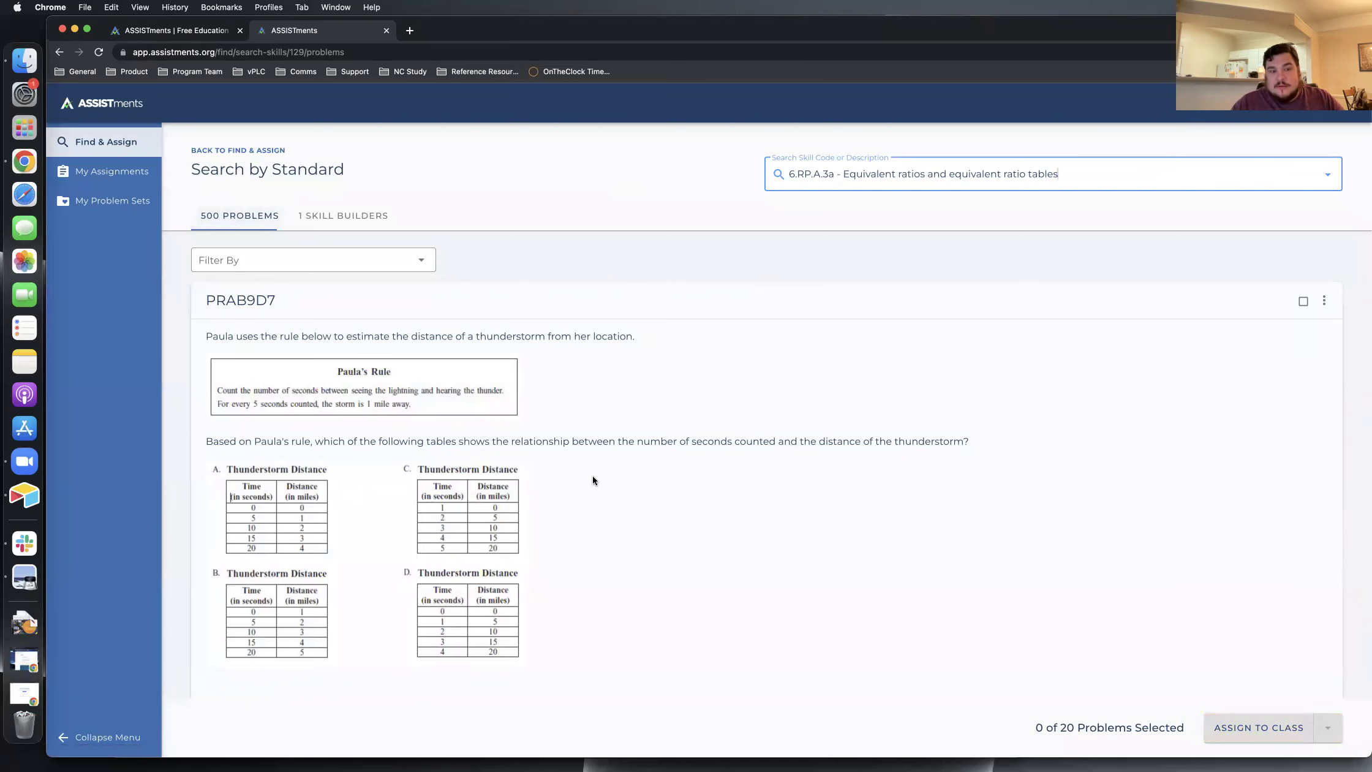
# Step: Select problems PRAB9D7 and PRADVD9 in the 6.RP.A.3a problem list
pyautogui.scroll(-5, 593, 480)
pyautogui.scroll(2, 593, 481)
pyautogui.scroll(1, 593, 481)
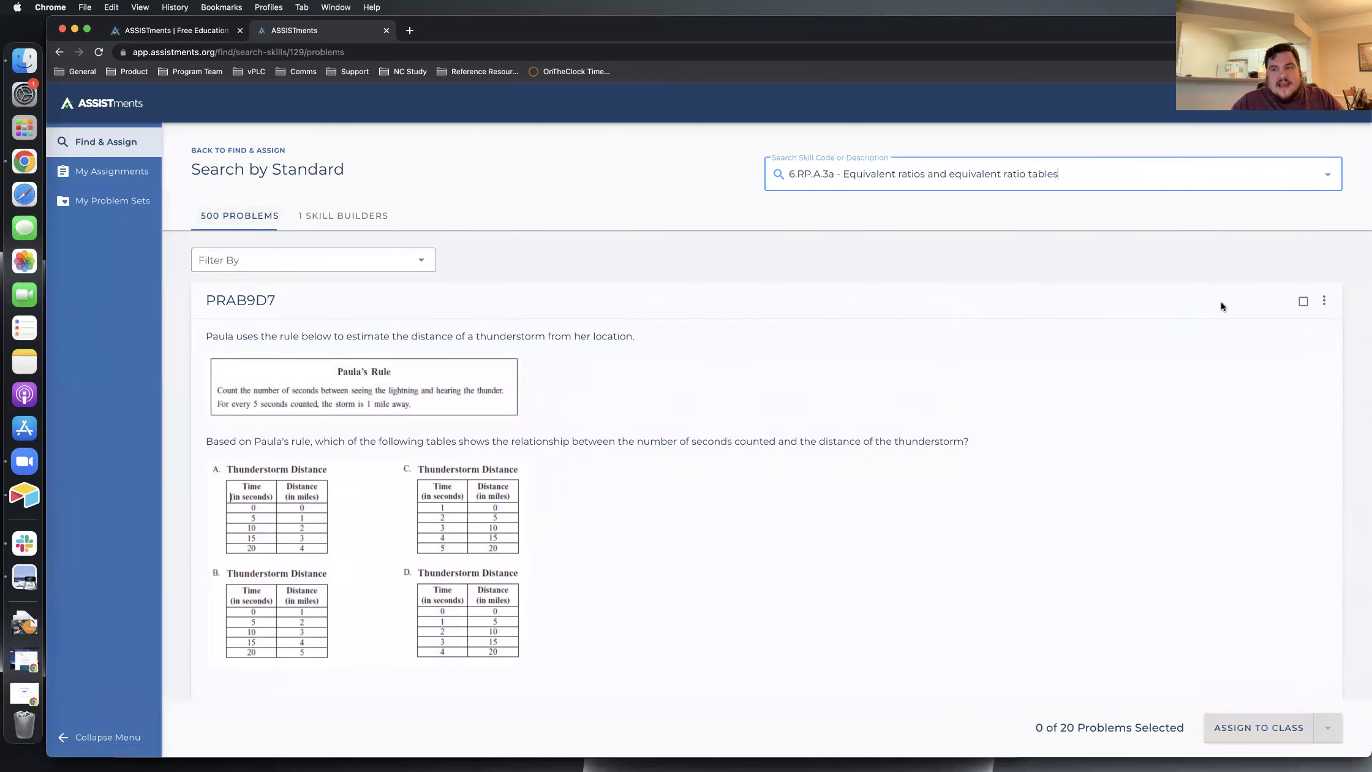
pyautogui.click(1304, 301)
pyautogui.scroll(-6, 1305, 301)
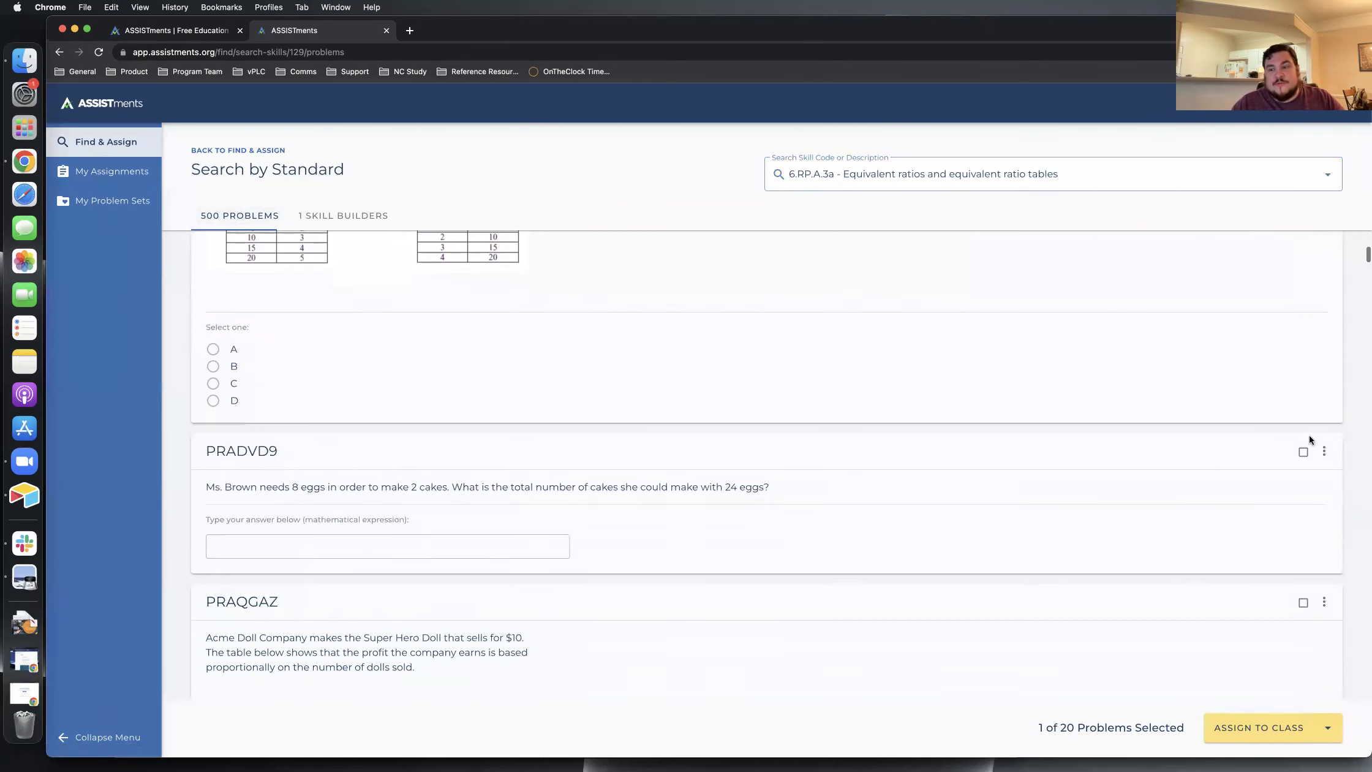
pyautogui.click(1303, 452)
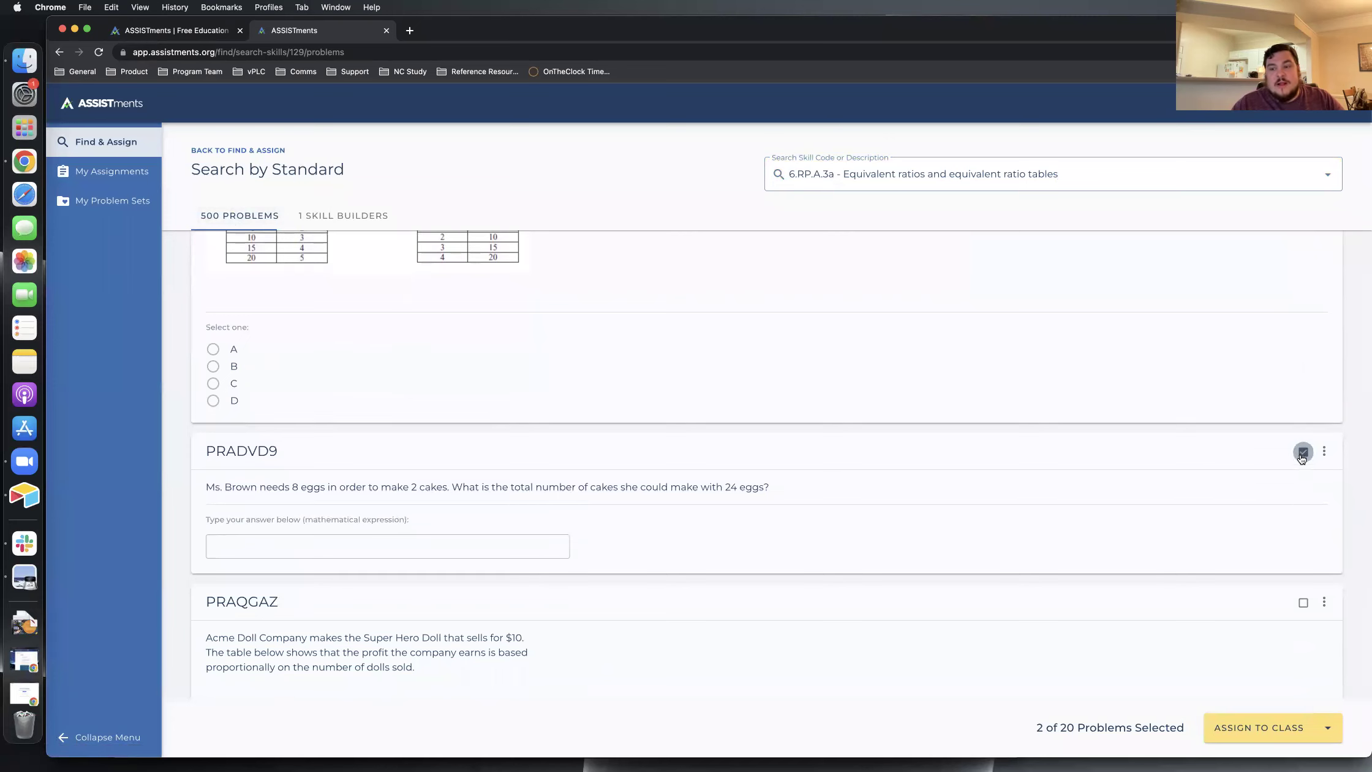
# Step: Save the two selected problems to the existing Targeted Standards Review problem set
pyautogui.click(1333, 727)
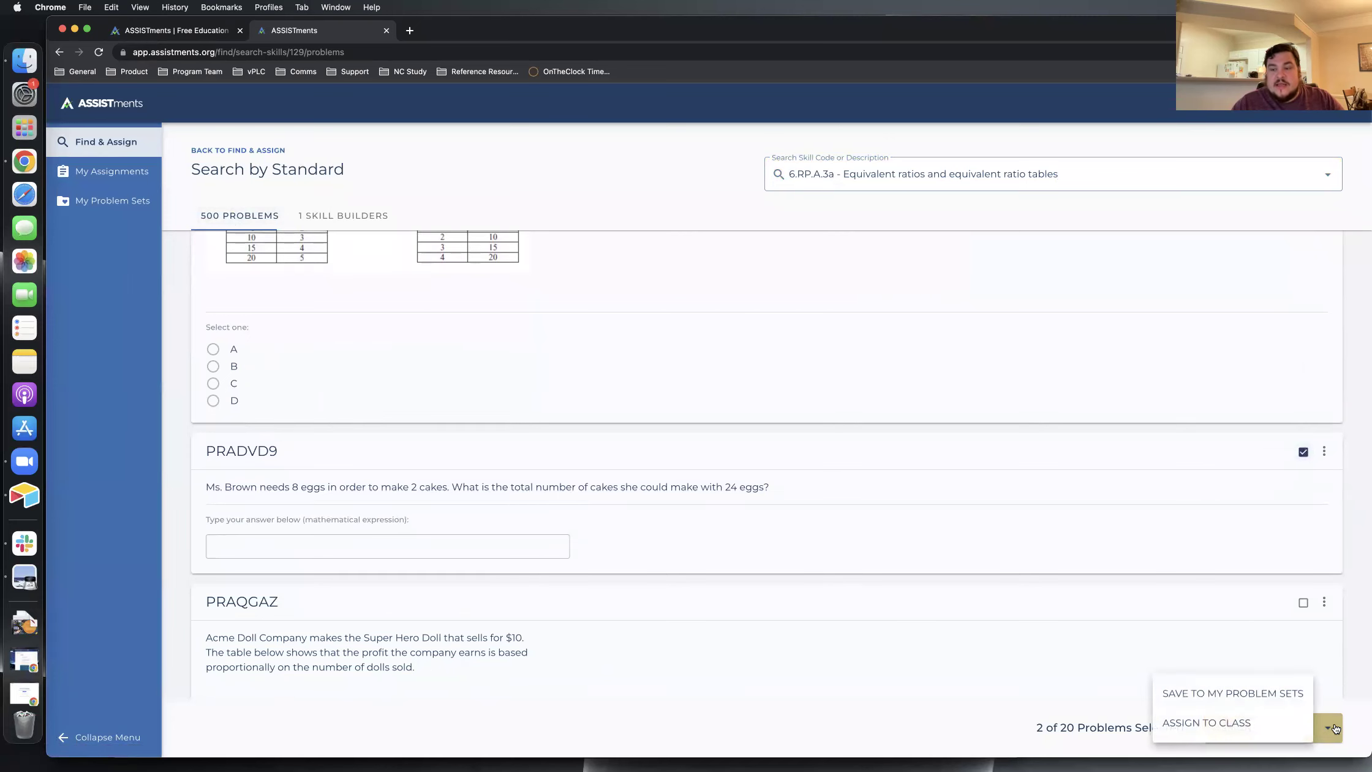
pyautogui.click(1213, 692)
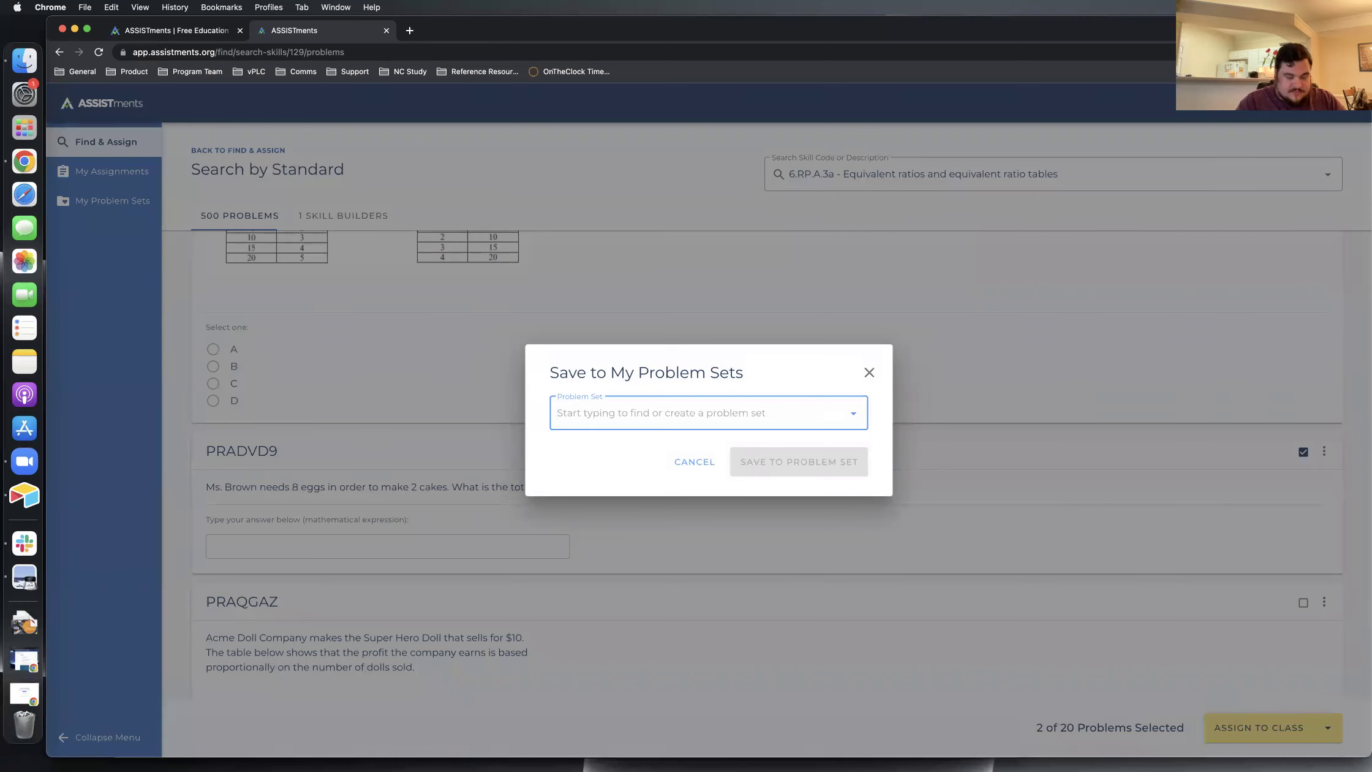
pyautogui.write('stan')
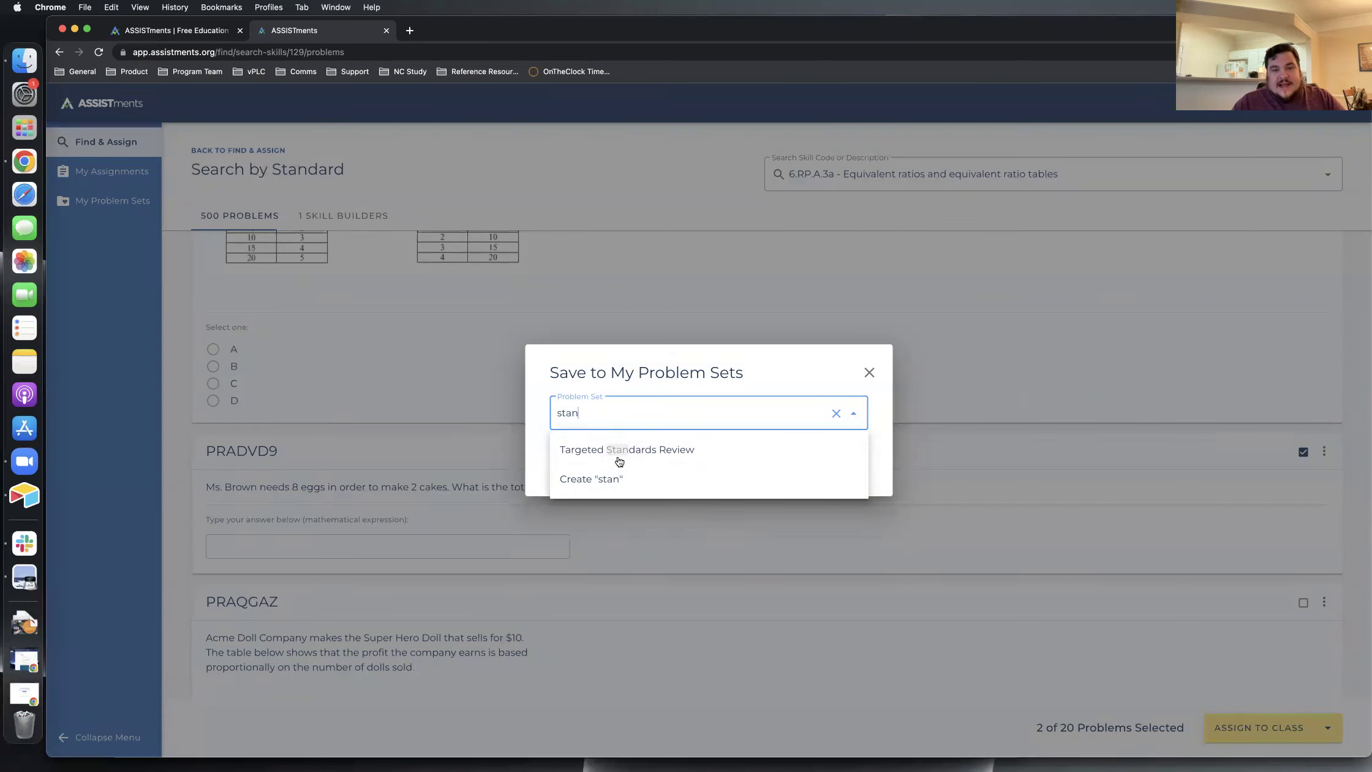
pyautogui.click(637, 452)
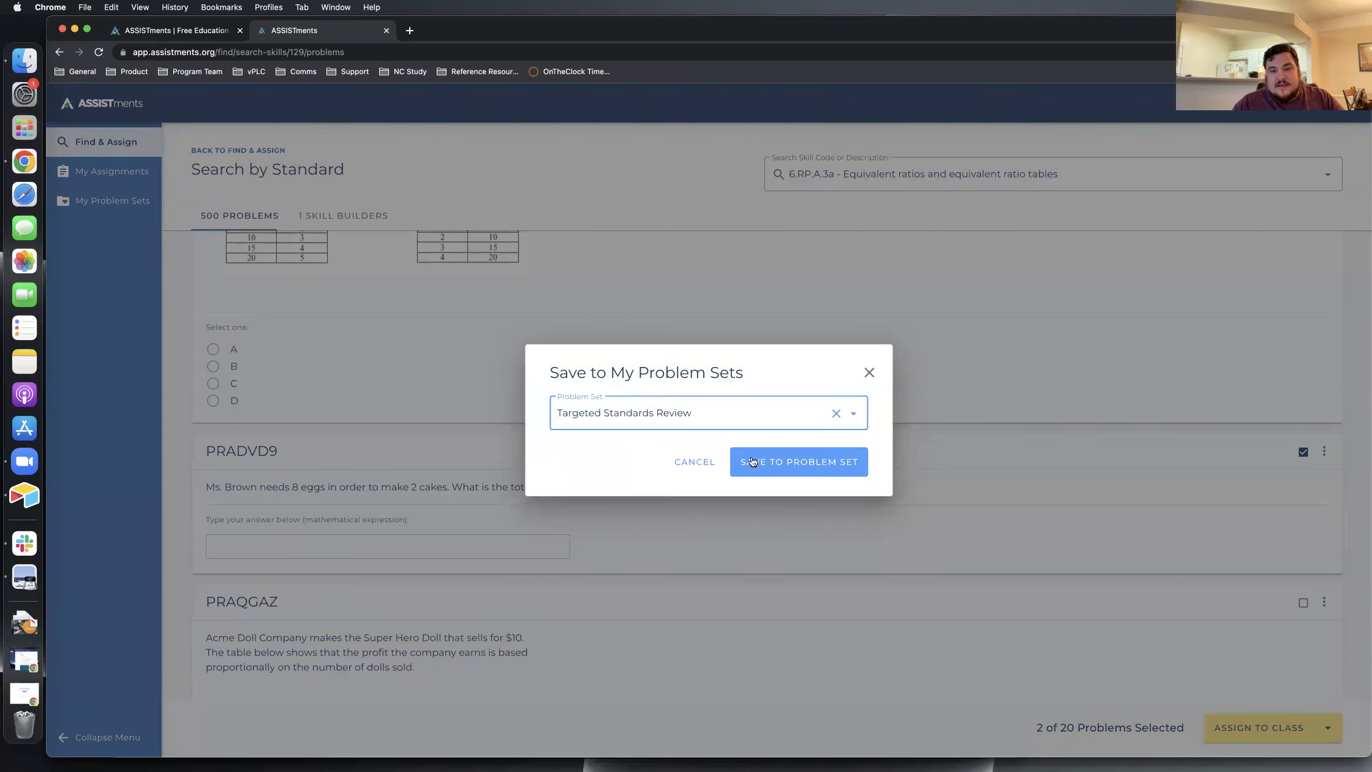
pyautogui.click(774, 463)
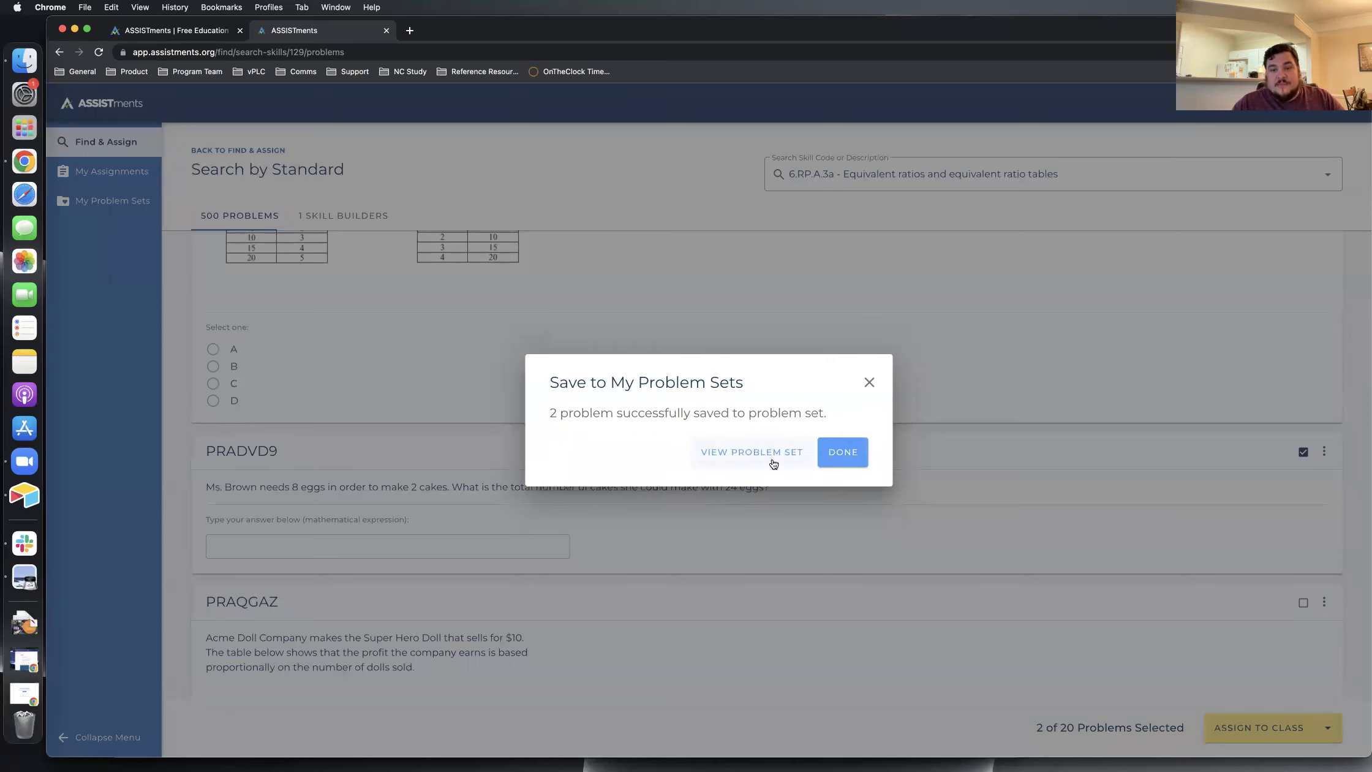
# Step: Open the Targeted Standards Review problem set and look through its problems
pyautogui.click(723, 458)
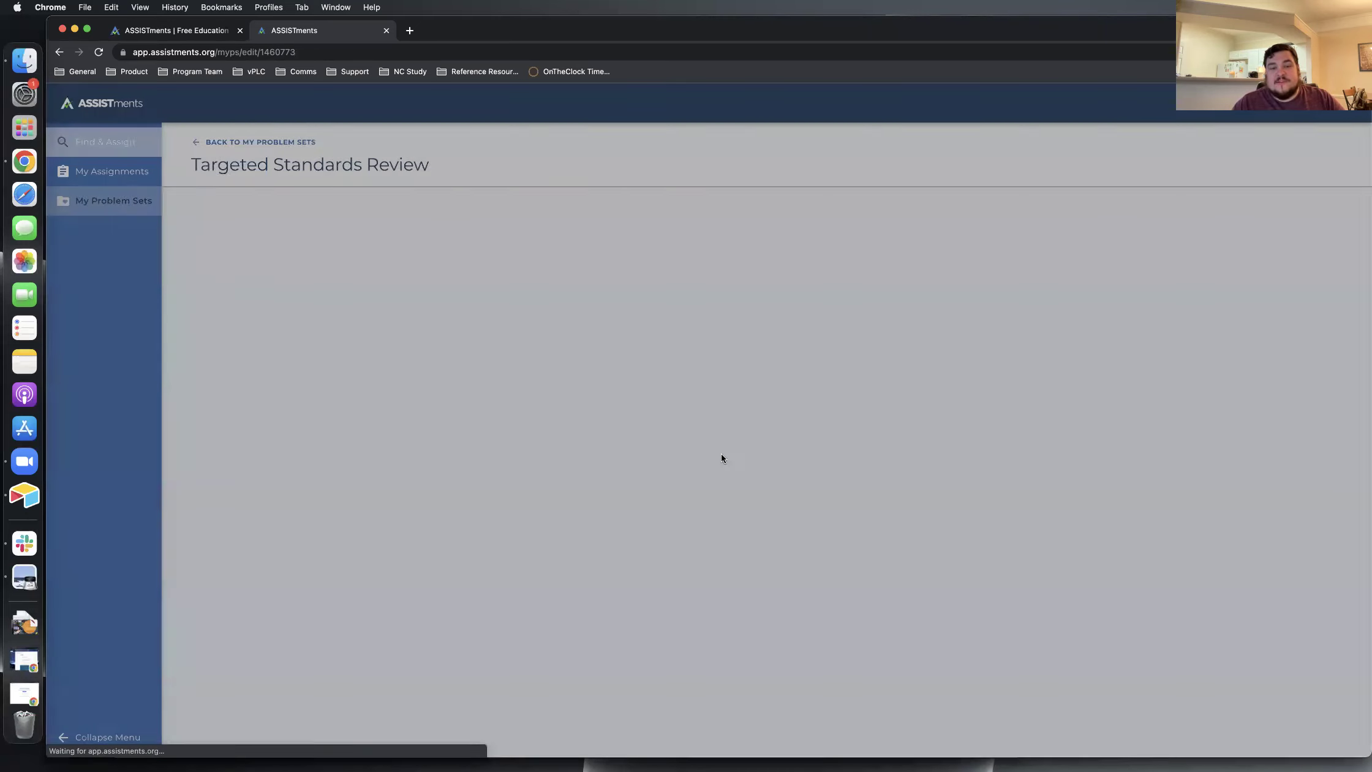
pyautogui.scroll(-5, 769, 547)
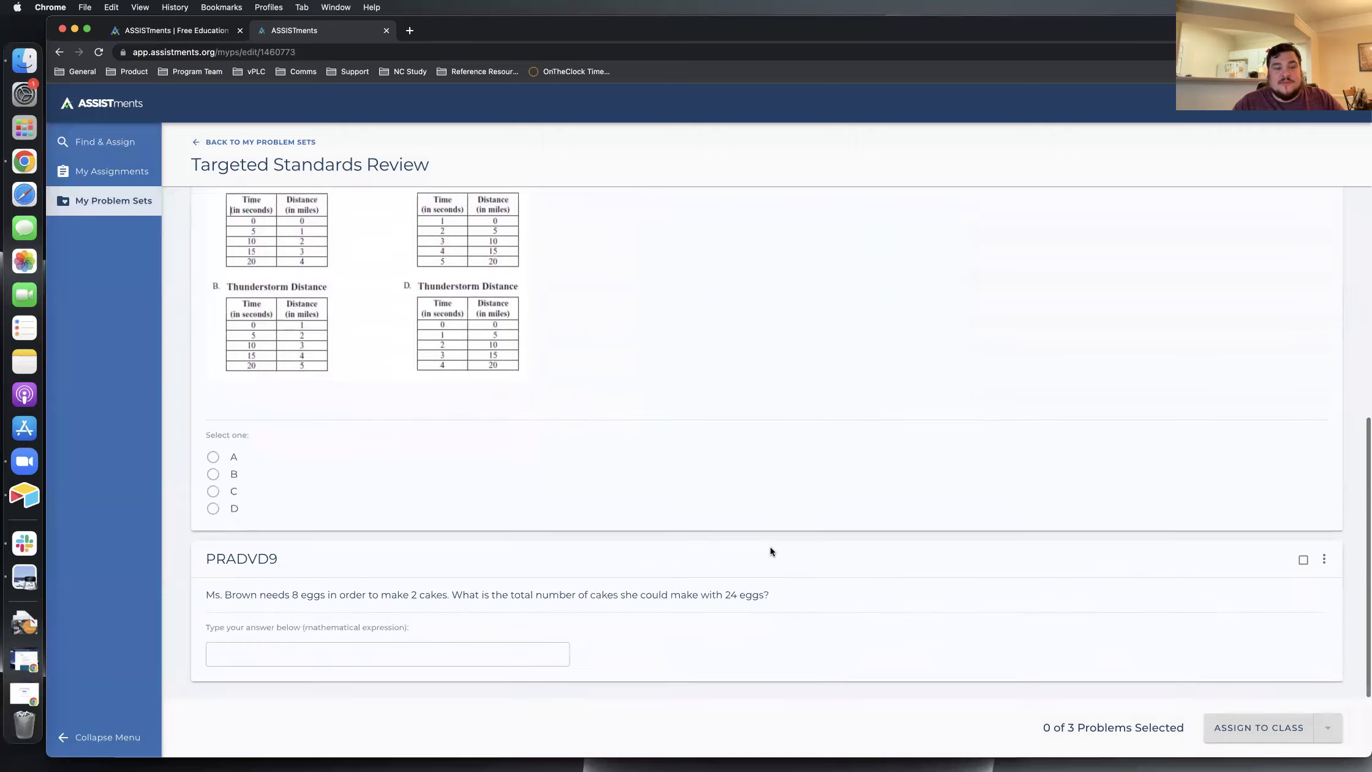
pyautogui.scroll(7, 769, 547)
pyautogui.scroll(-6, 769, 546)
pyautogui.scroll(4, 770, 546)
pyautogui.scroll(3, 766, 546)
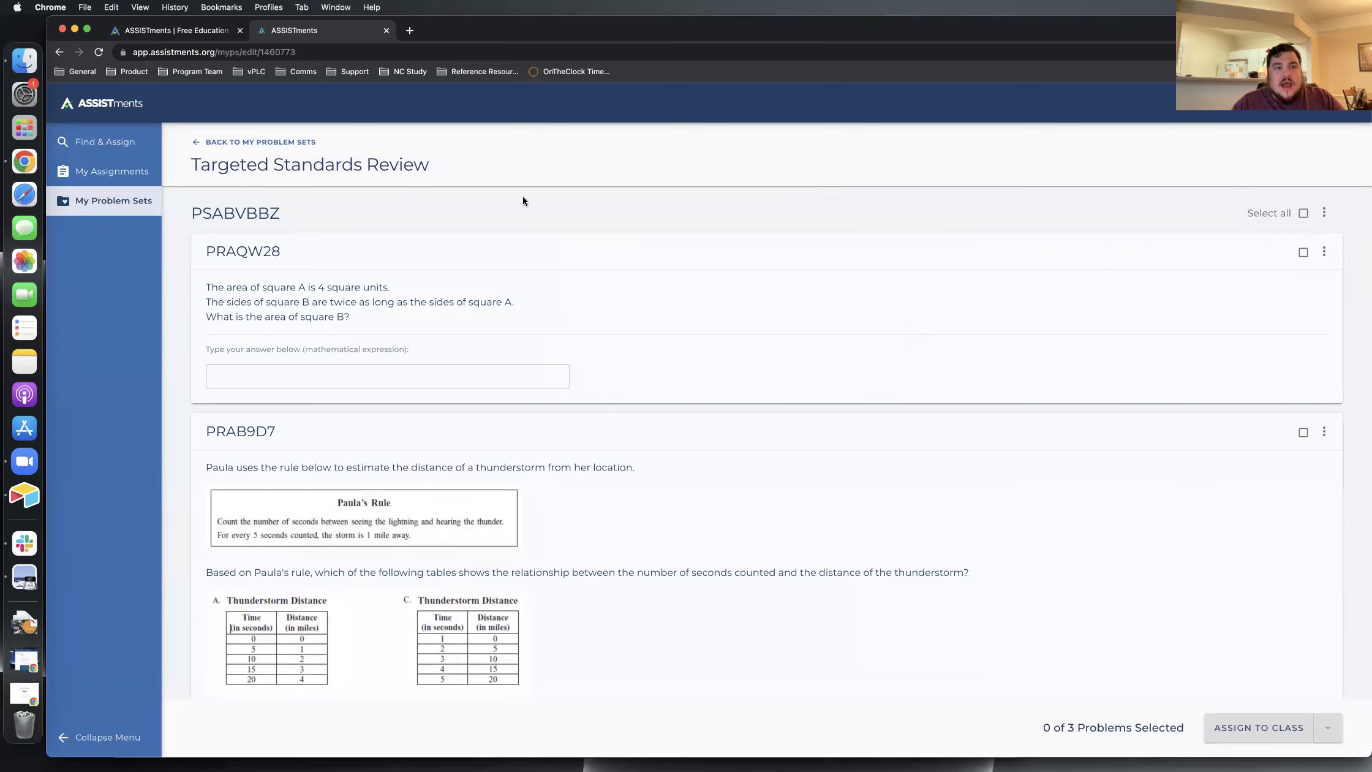
# Step: Move problem PRAQW28 down one place in the set and restore the original order by moving PRAB9D7 down
pyautogui.click(1322, 255)
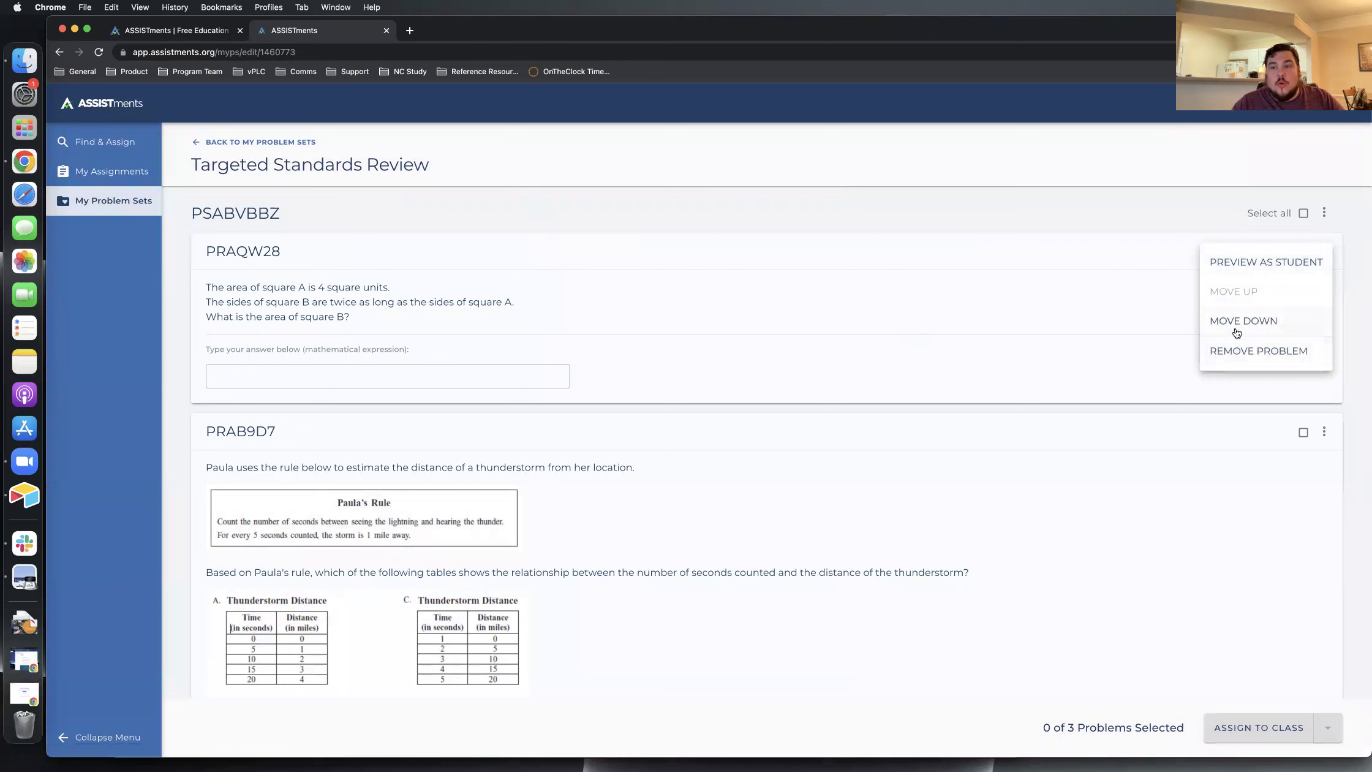
pyautogui.click(1236, 333)
pyautogui.click(1323, 253)
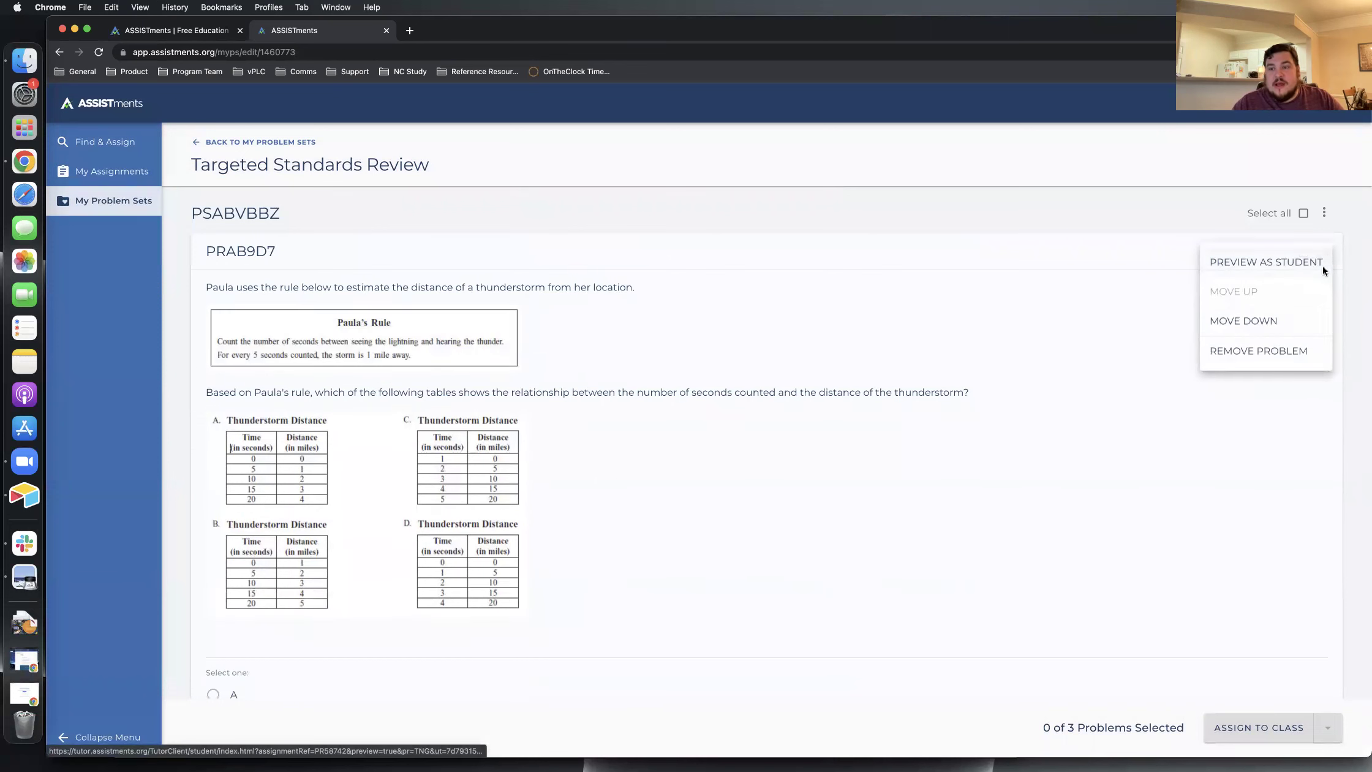
pyautogui.click(1244, 322)
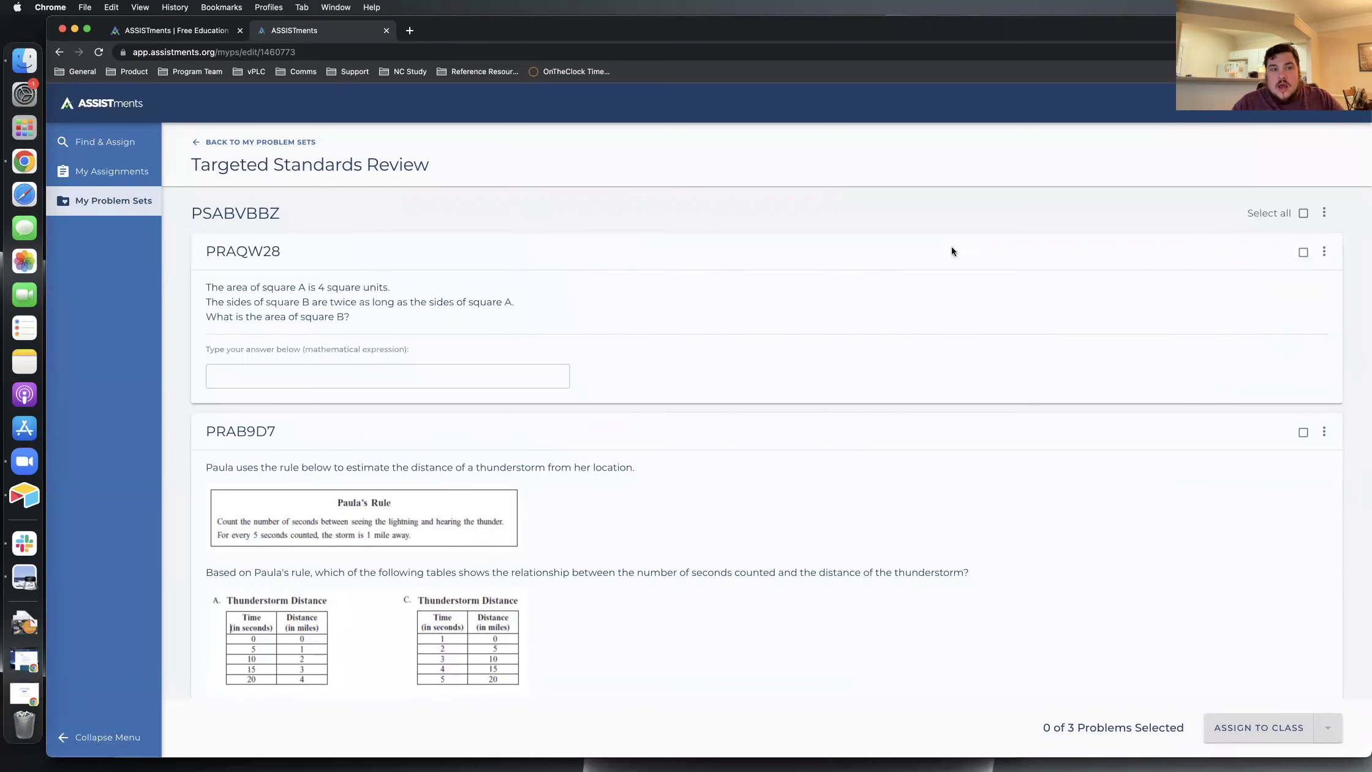
# Step: Show the list of saved problem sets, return to Find & Assign, and switch to the presentation's Action 3 slide
pyautogui.click(78, 203)
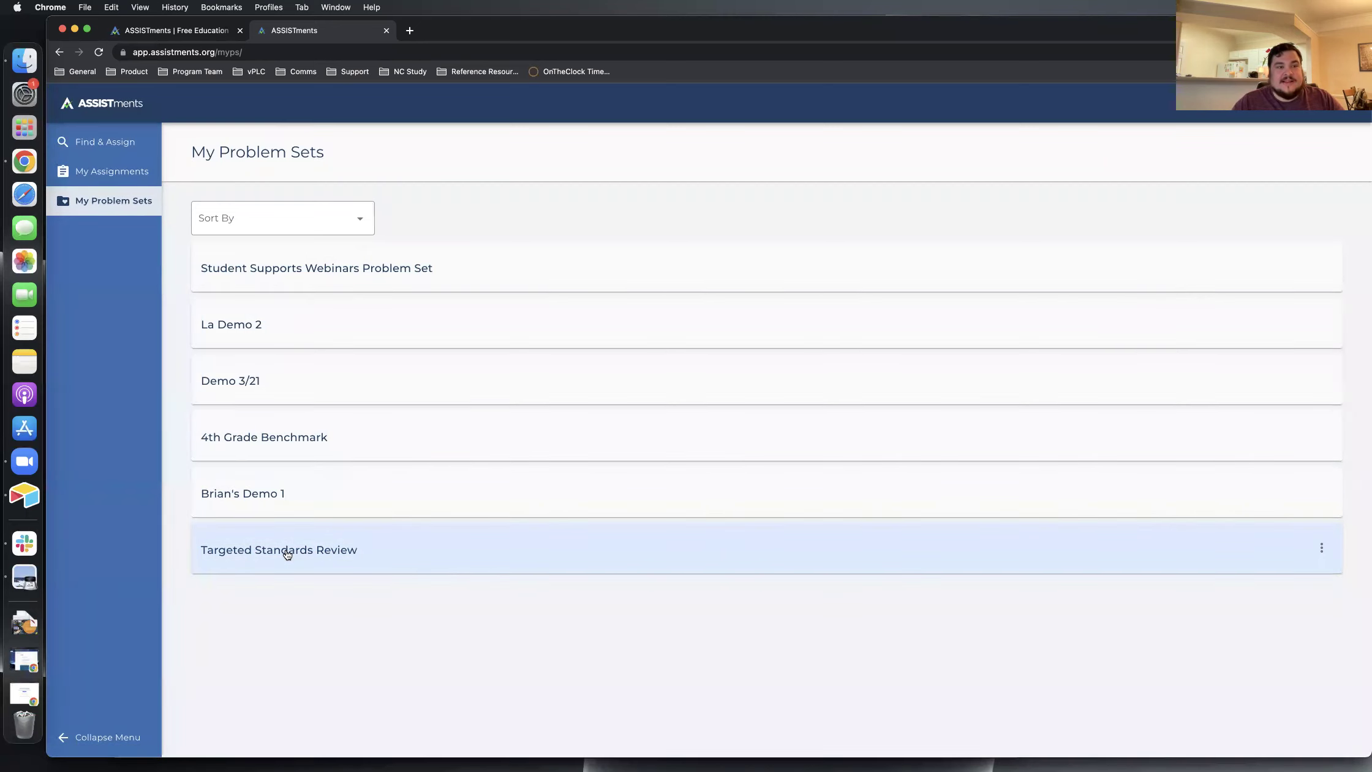
pyautogui.click(128, 145)
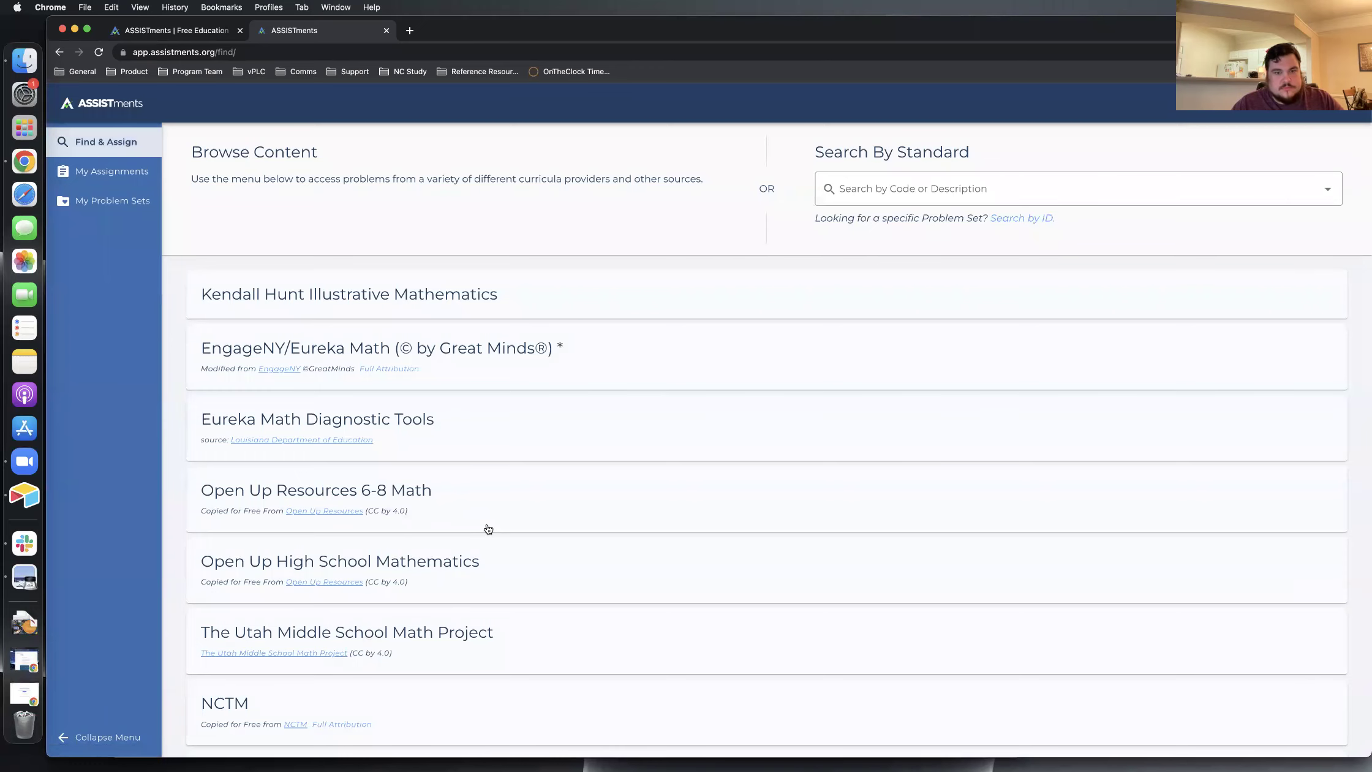
pyautogui.hotkey('ctrl', 'Right')
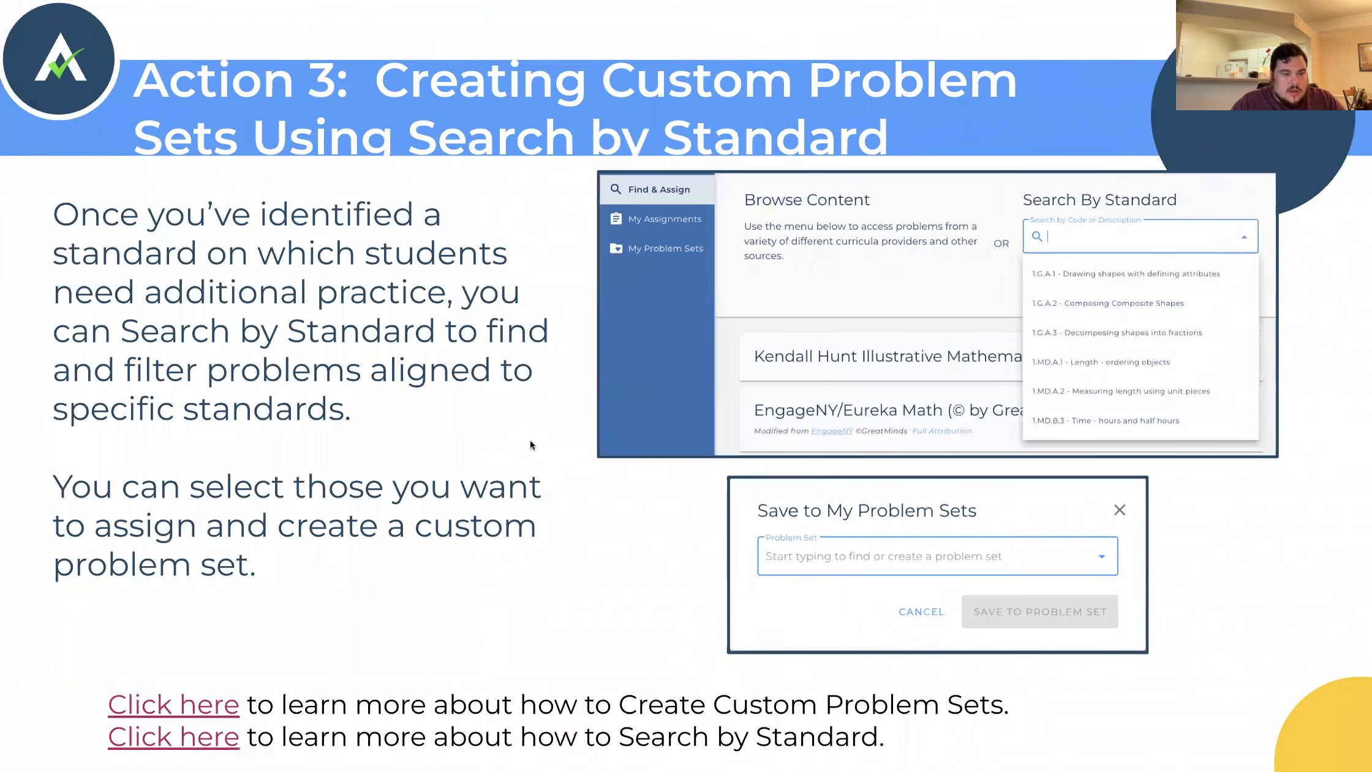